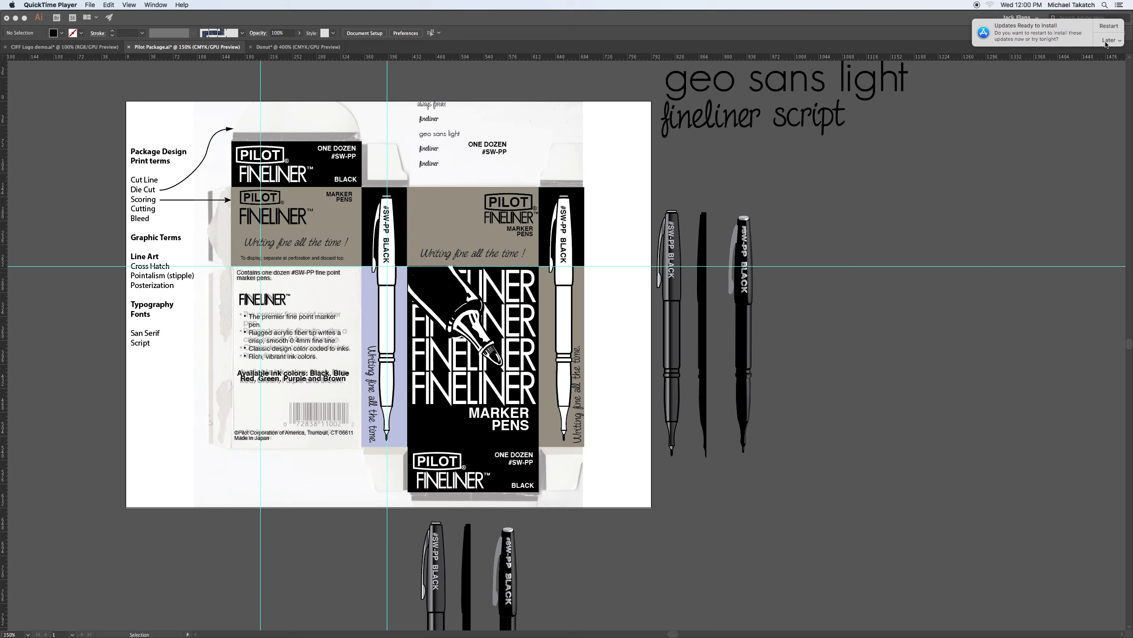
- Postpone the system update reminder and bring Illustrator to the front
left_click(1106, 43)
left_click(1082, 86)
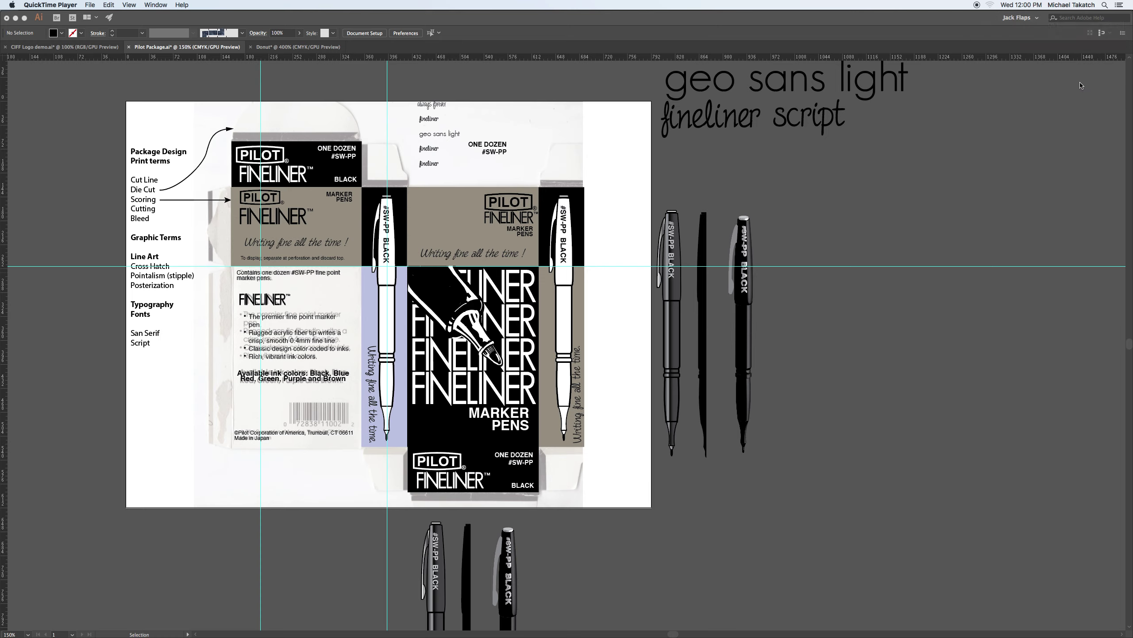
left_click(549, 168)
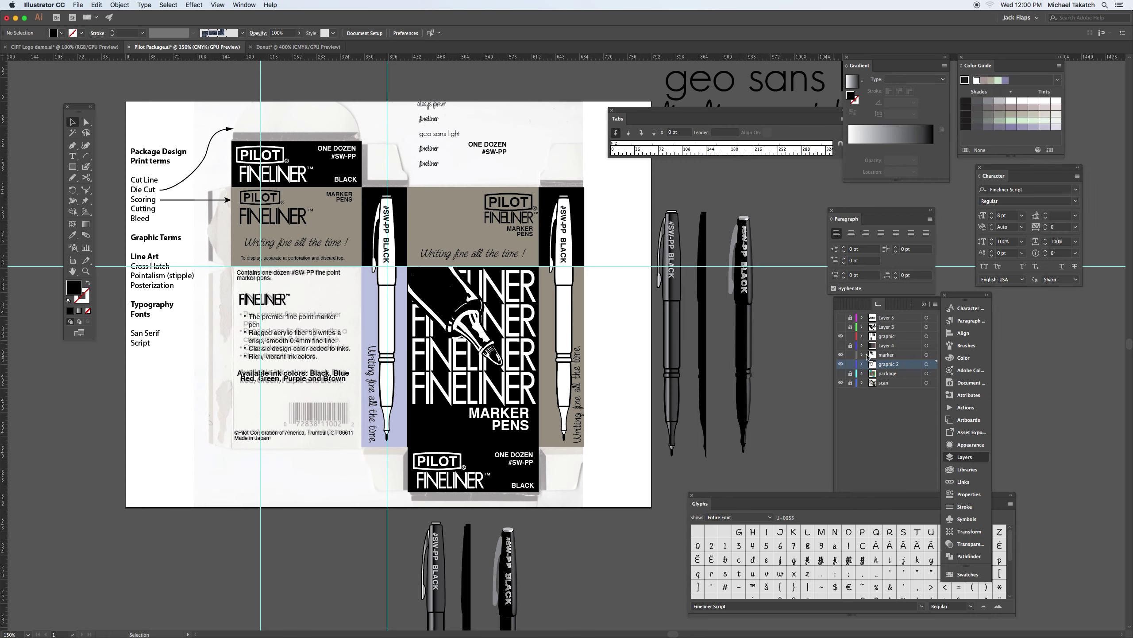
- Hide the graphic, marker and Layer 5 artwork layers, keeping the scan layer visible
left_click(840, 364)
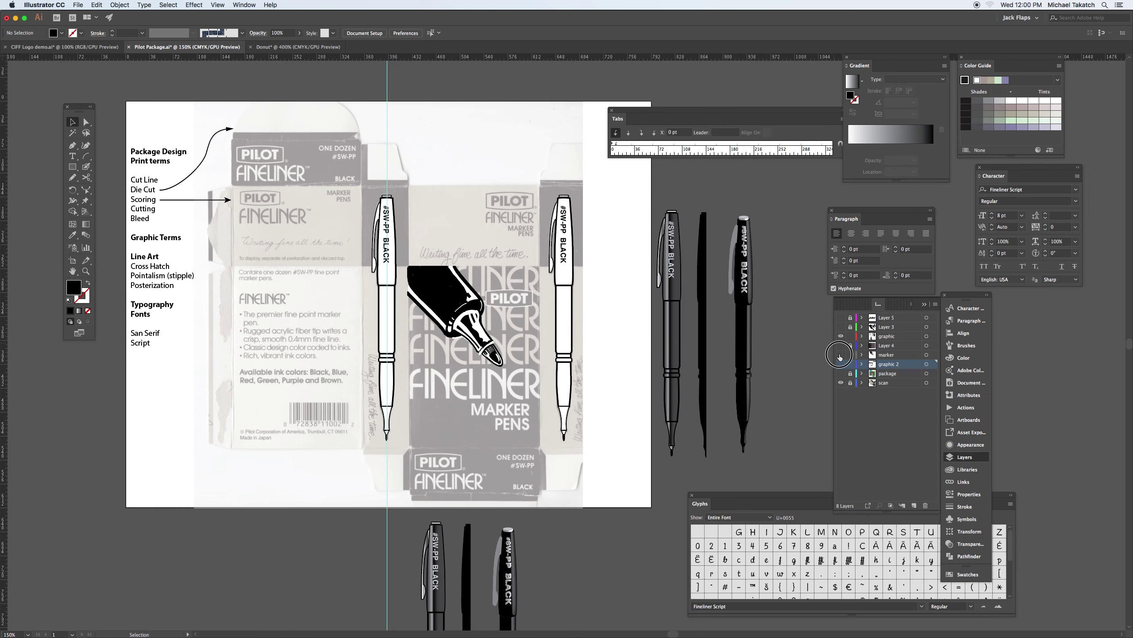
left_click(840, 336)
left_click(840, 354)
left_click(841, 382)
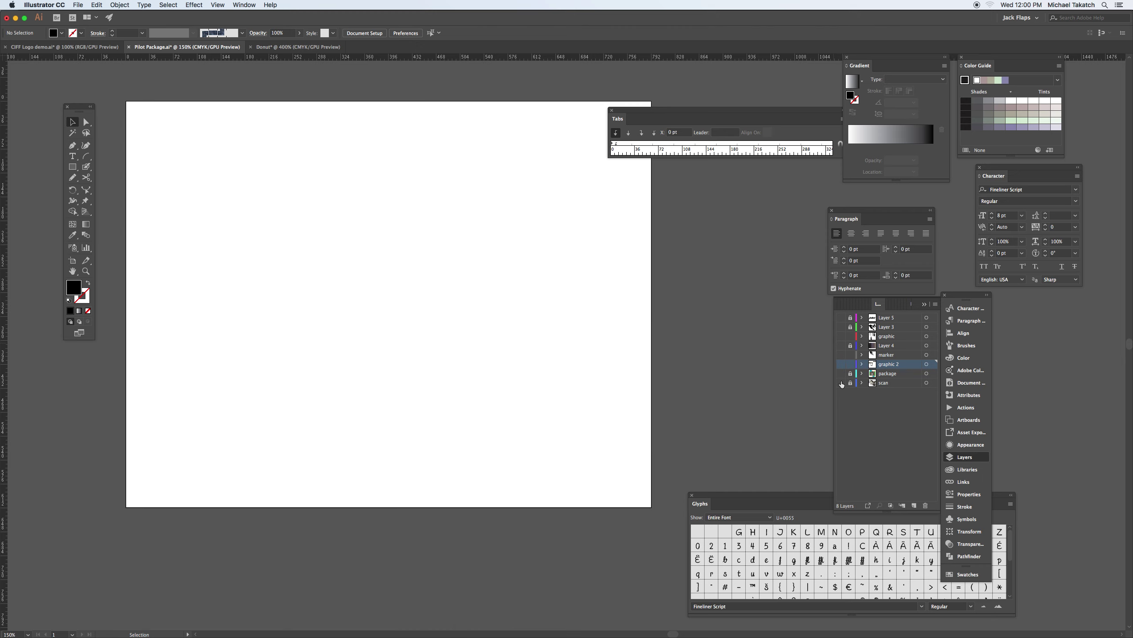
left_click(841, 382)
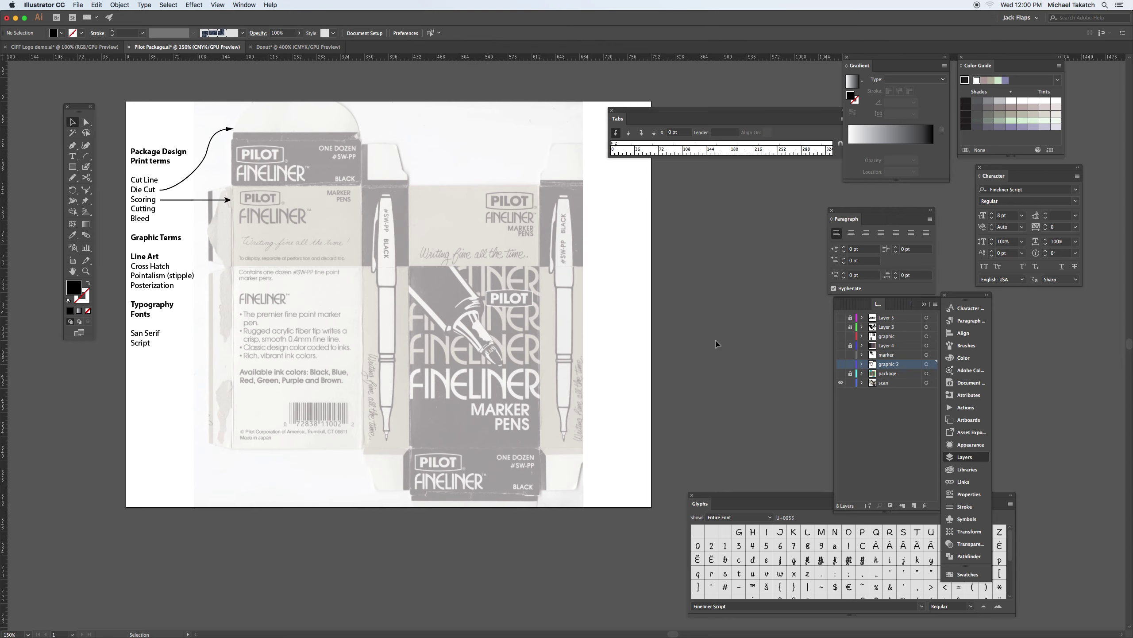
left_click(191, 201)
- Zoom to 300% on the package's upper-left and turn off Dim Images for the scan layer
key("super+equal")
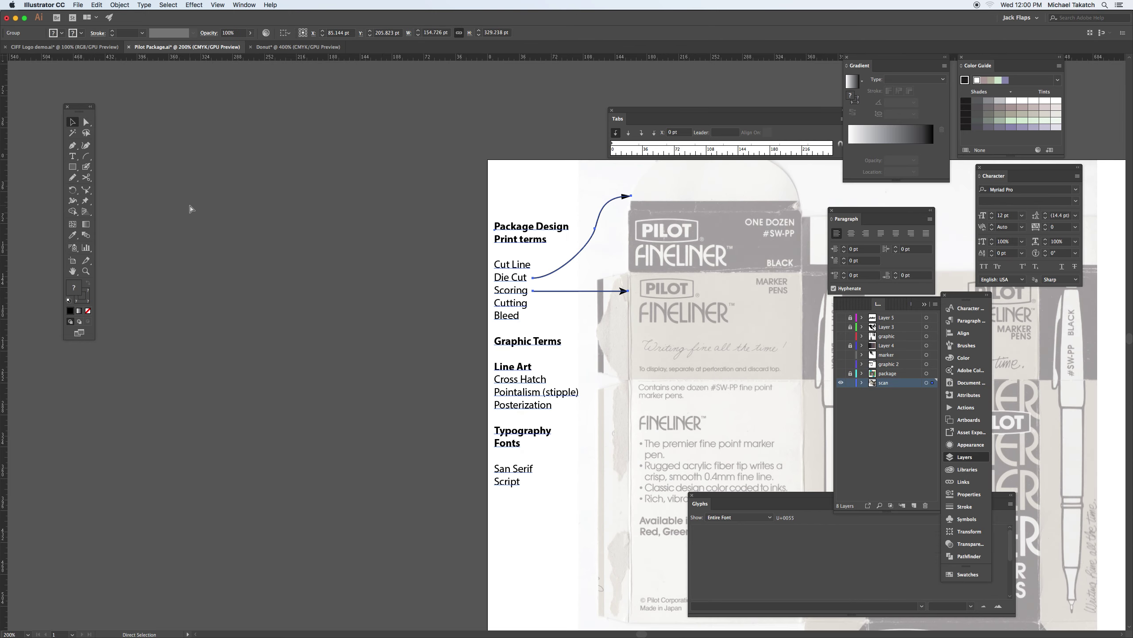
key("super+equal")
left_click_drag(626, 299, 406, 268)
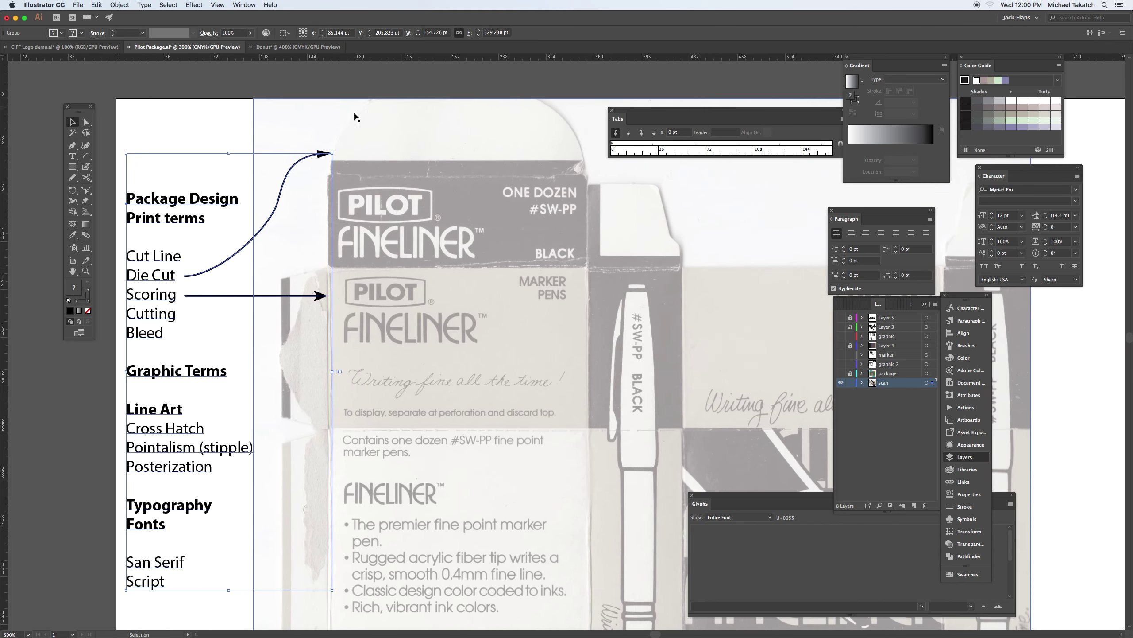
double_click(904, 384)
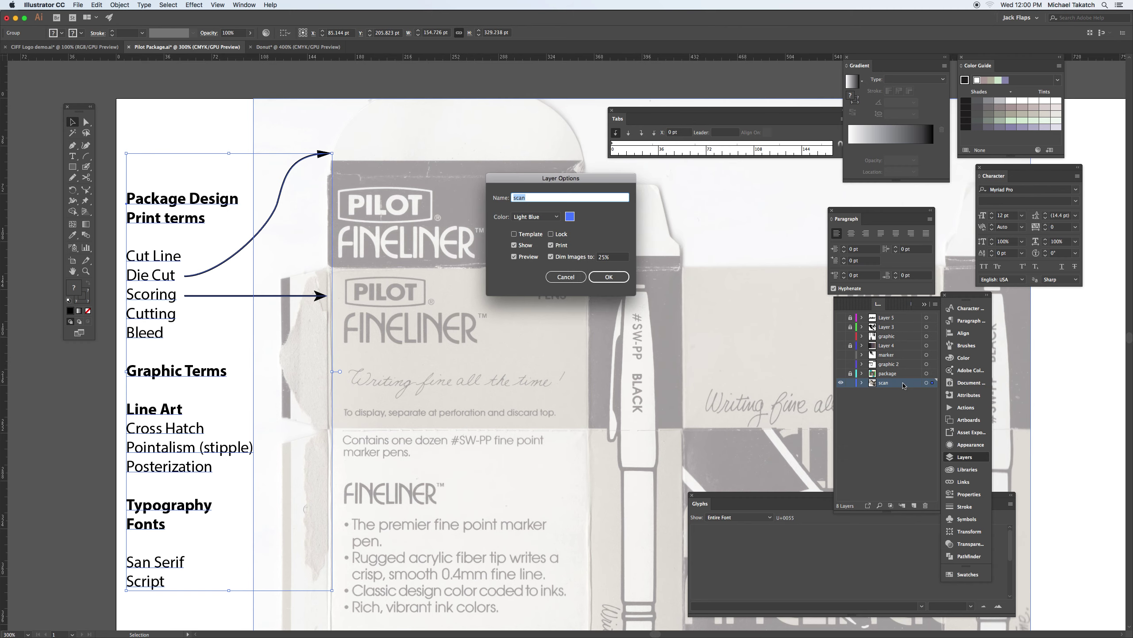
left_click(551, 256)
left_click(609, 276)
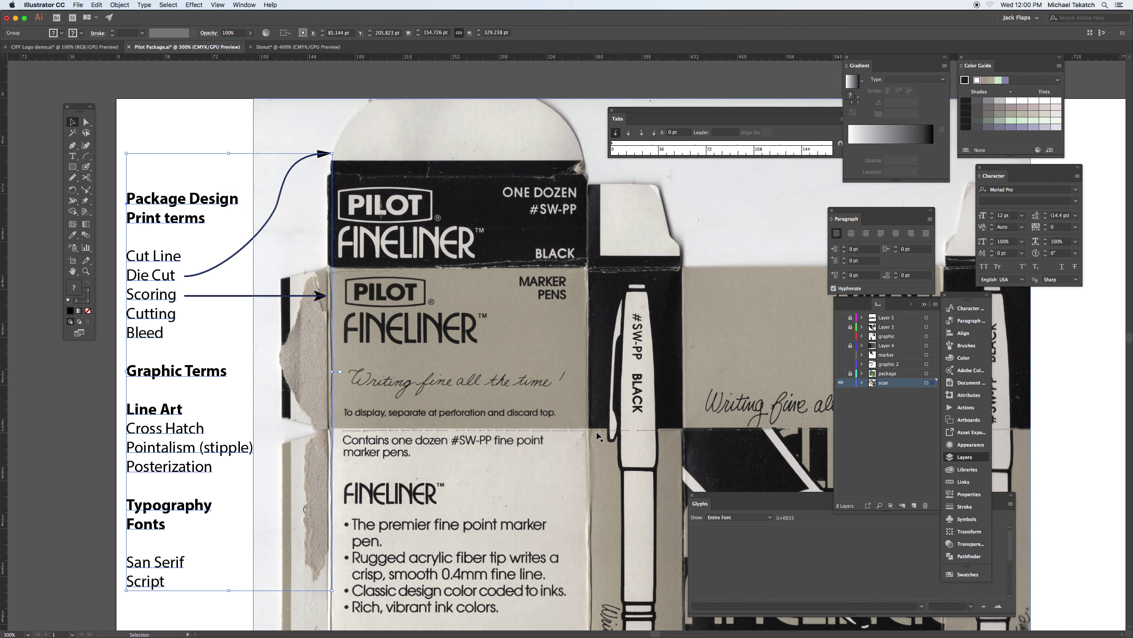
- Re-enable Dim Images at 25% on the scan layer and lock it
scroll(519, 424, "down", 3)
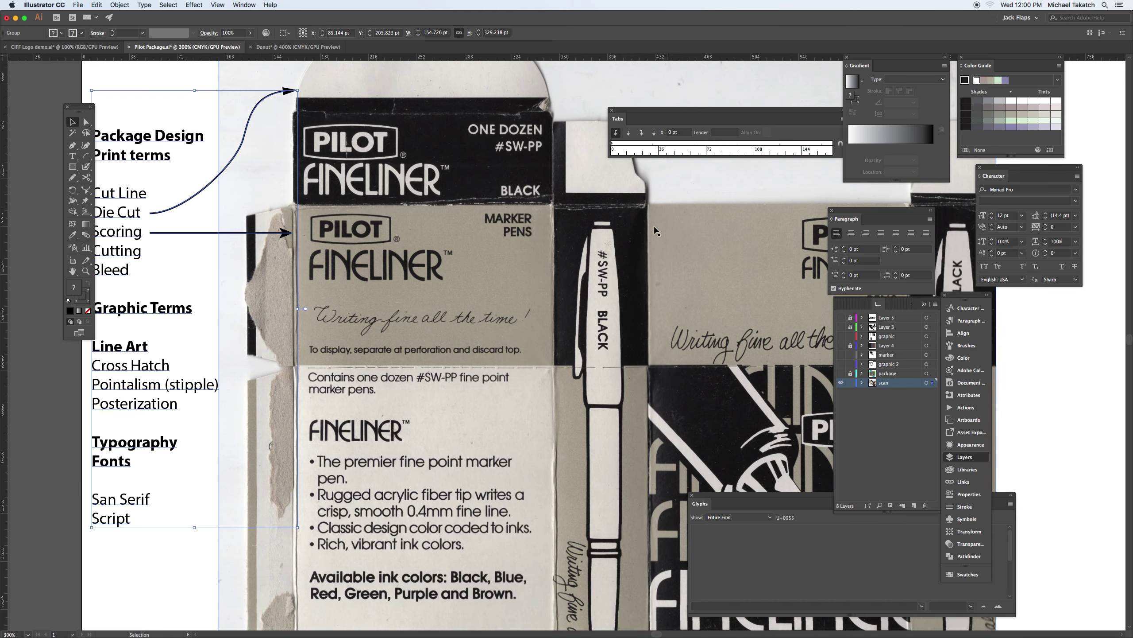
scroll(656, 229, "down", 3)
scroll(656, 230, "left", 1)
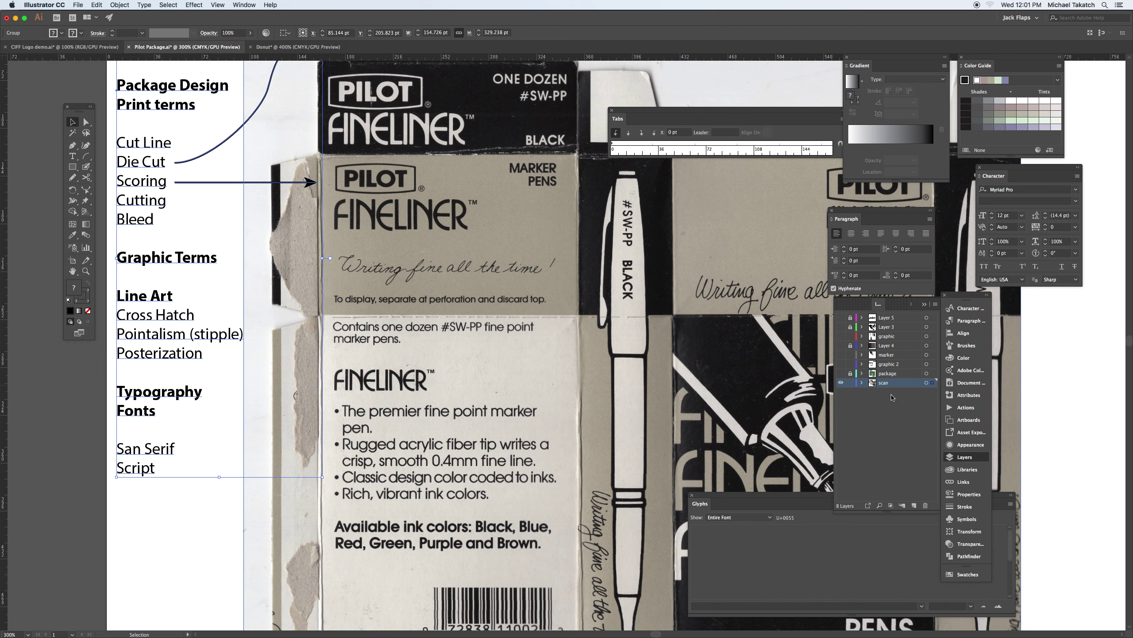
double_click(899, 383)
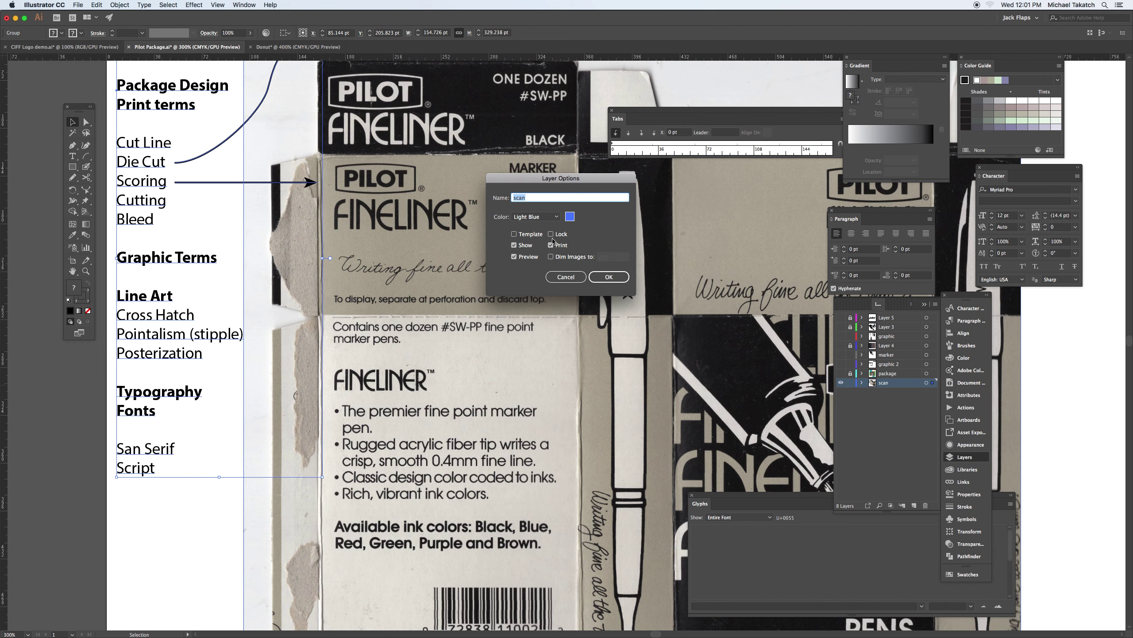
left_click(550, 256)
left_click(550, 234)
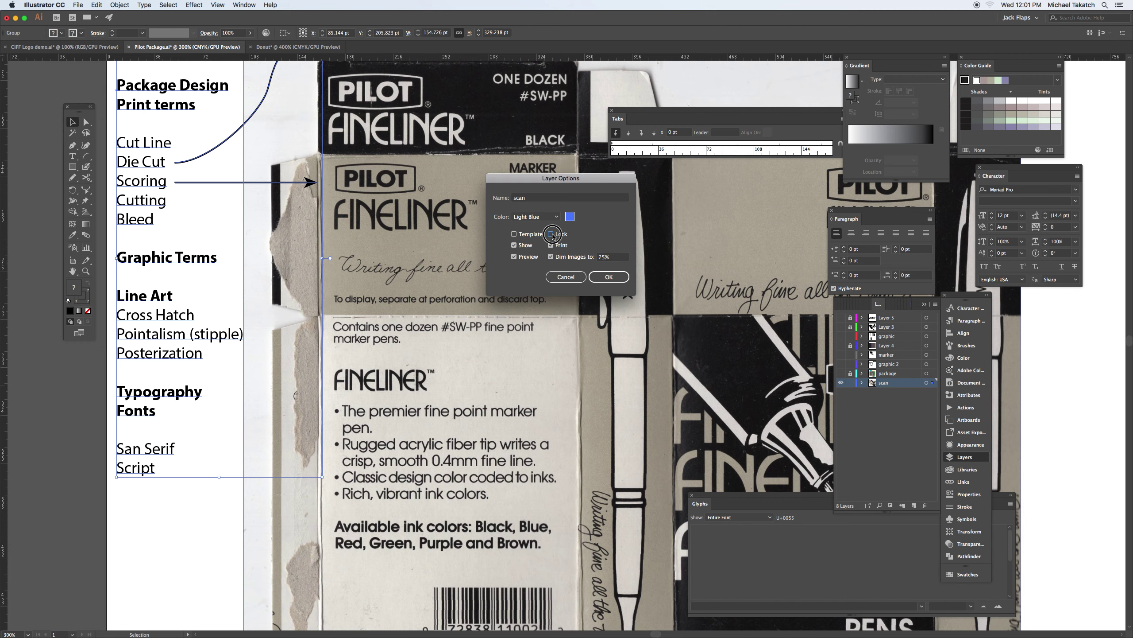
left_click(609, 277)
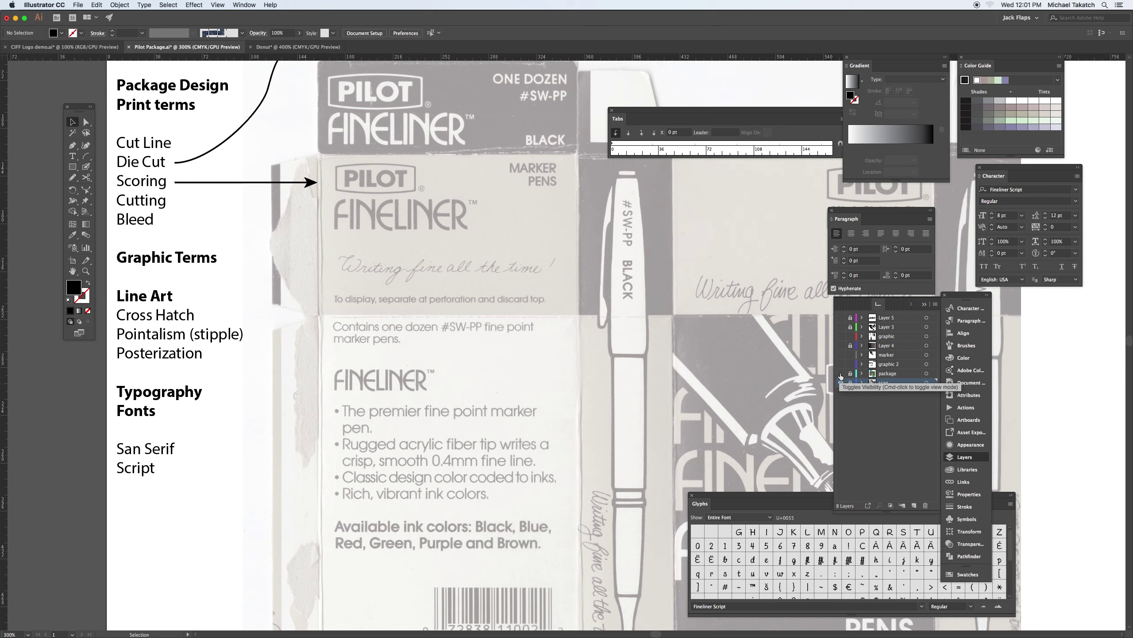
- Zoom out to 200%, then show and unlock the coloured package layer
key("super+minus")
left_click_drag(781, 364, 524, 333)
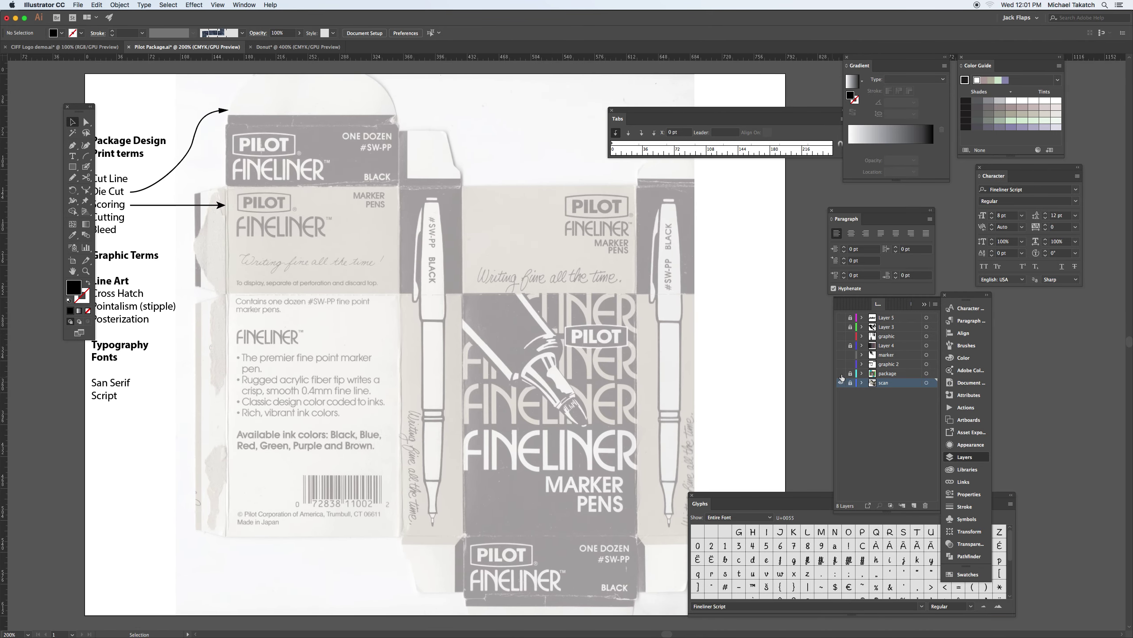
left_click(840, 374)
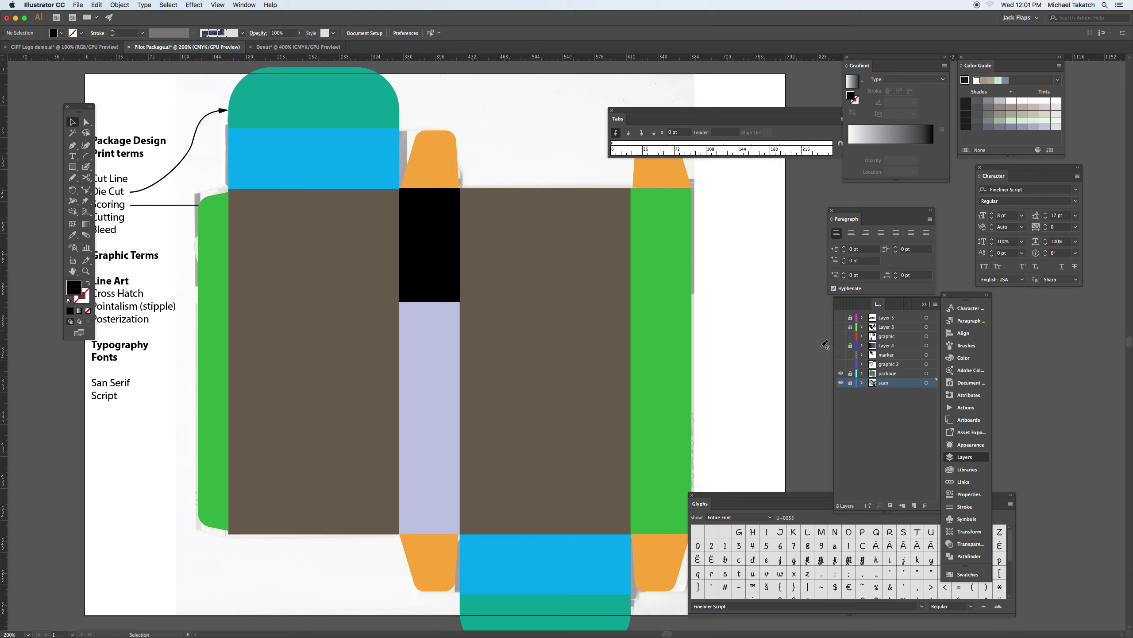
left_click(850, 374)
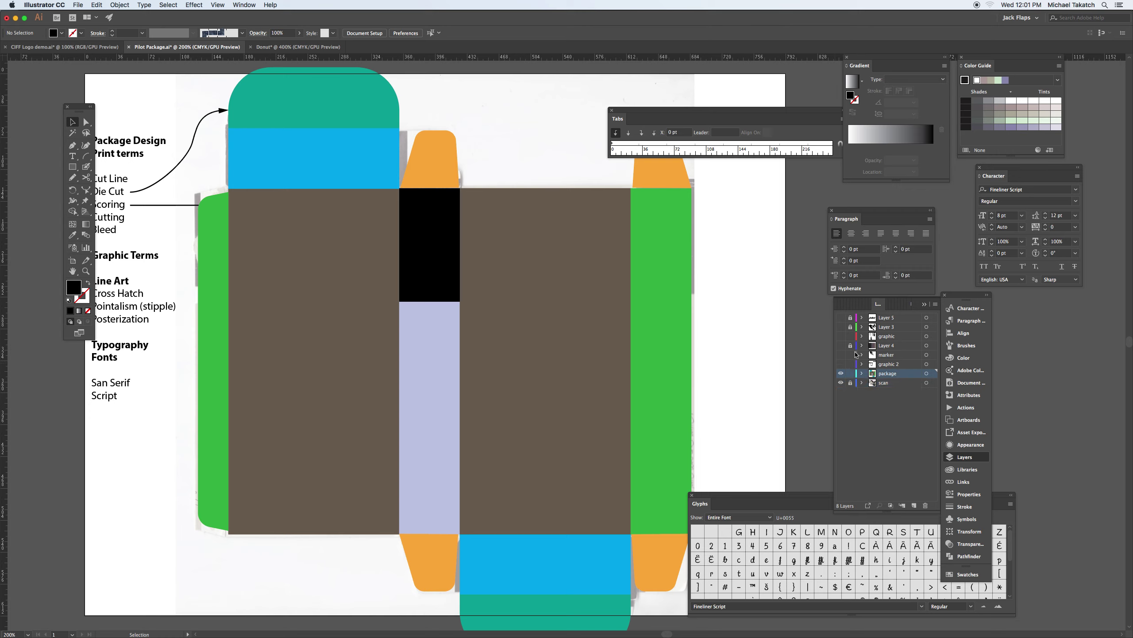
- Test-move the brown rectangle and orange top tab, undo both moves, and hide the layer again
left_click_drag(574, 233, 659, 222)
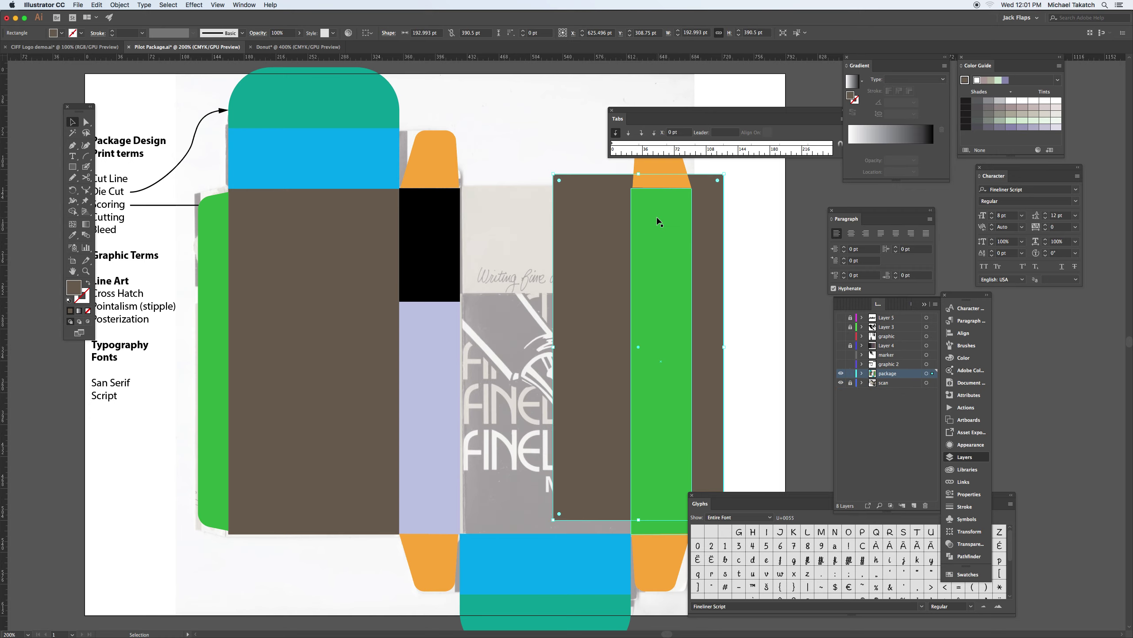
key("cmd+z")
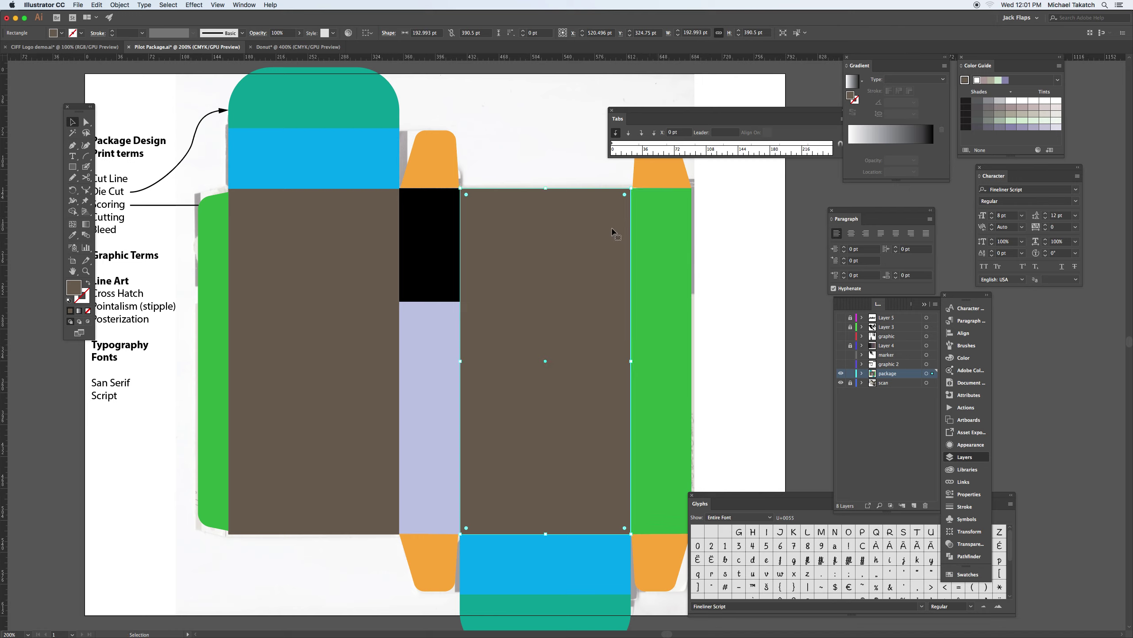
key("cmd+z")
key("cmd+shift+z")
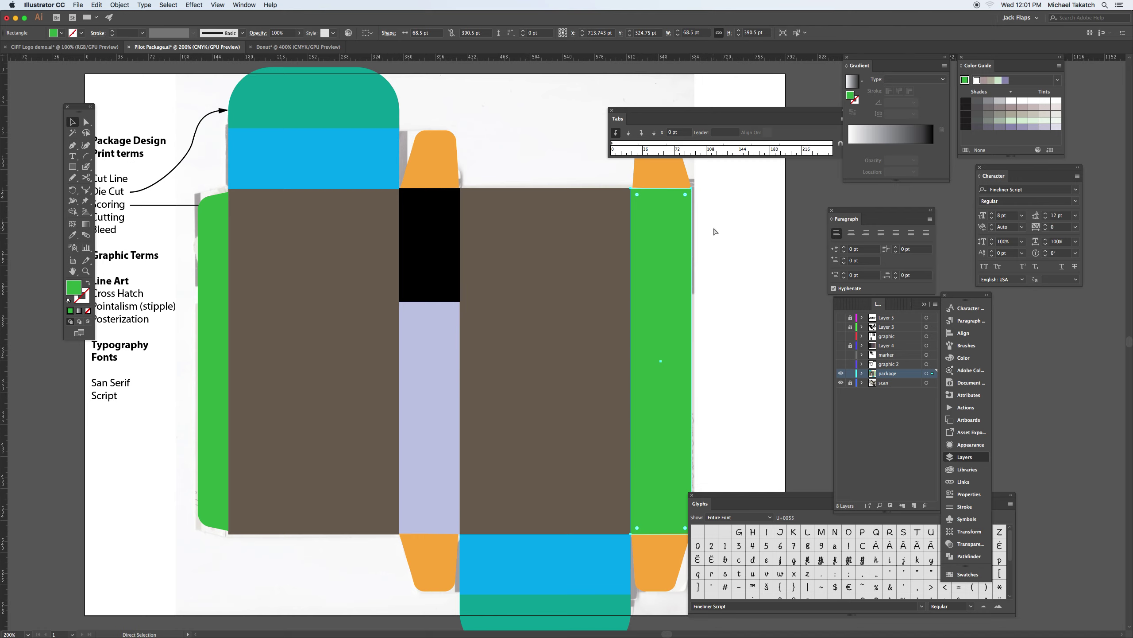
left_click(666, 228)
left_click_drag(666, 174, 726, 171)
key("cmd+z")
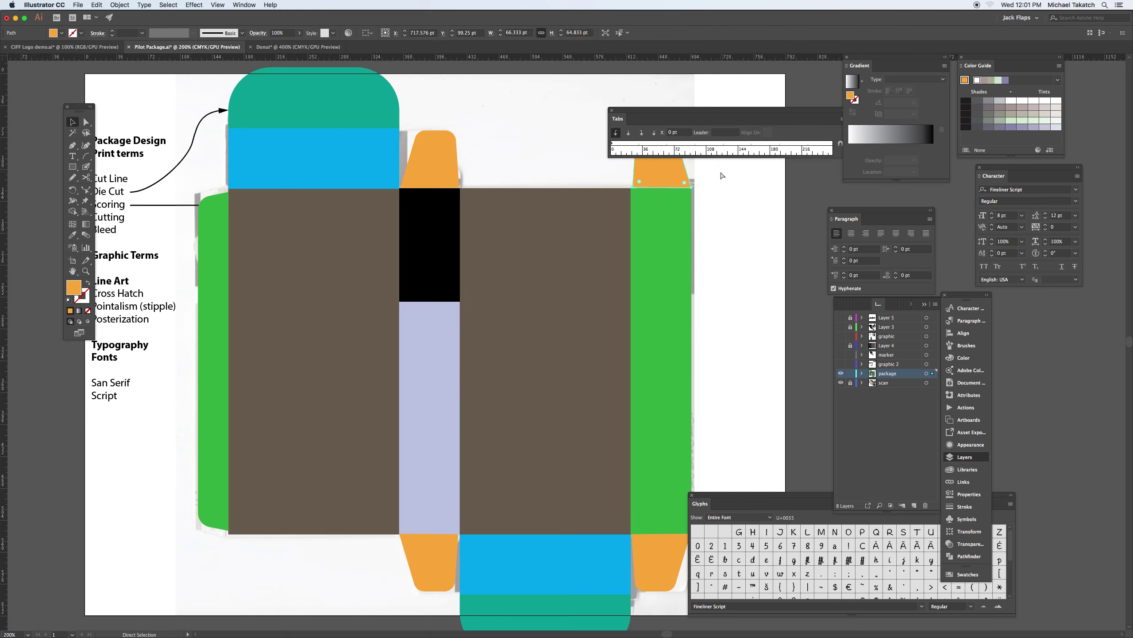
key("cmd+shift+a")
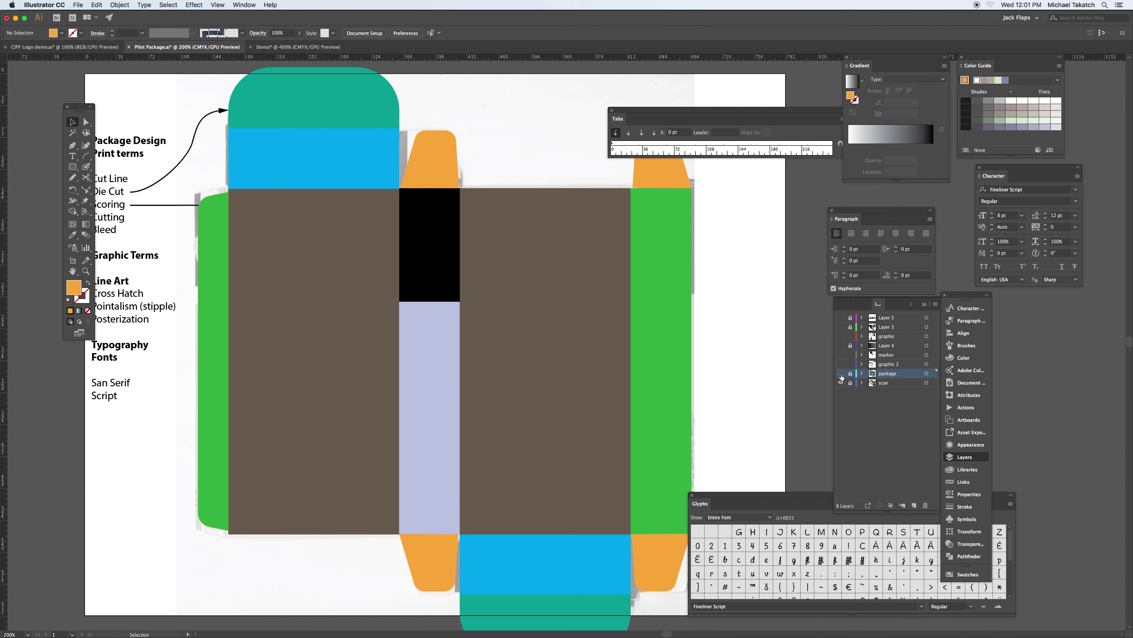
left_click(841, 373)
- Show the package layer, test-move the grey side panel and undo, then select the top PILOT group
left_click(841, 373)
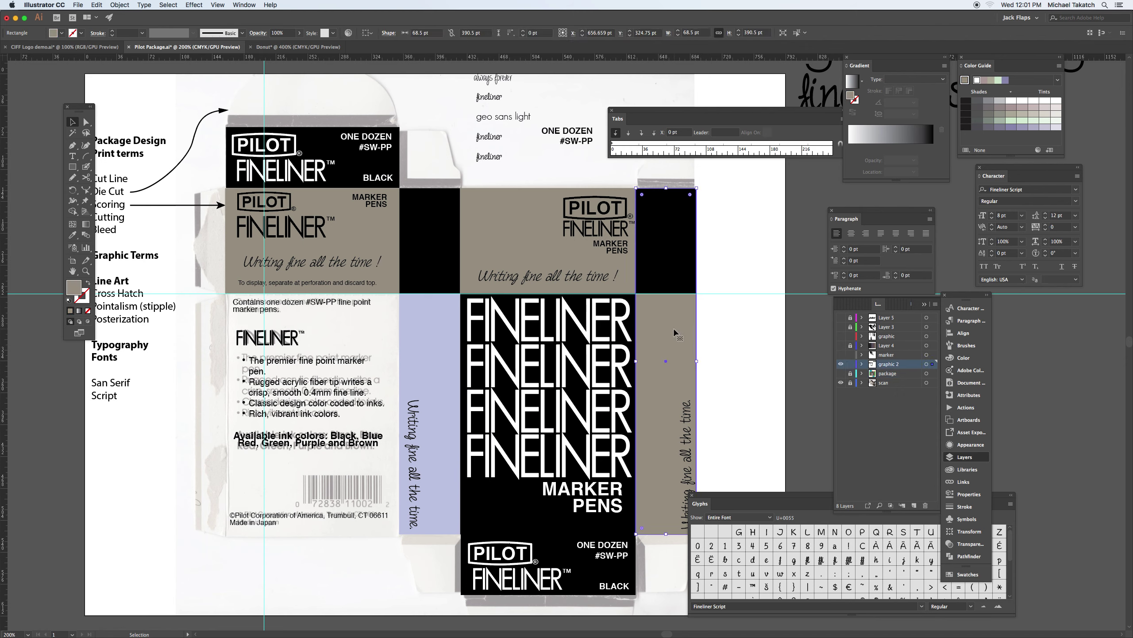
left_click_drag(674, 333, 732, 335)
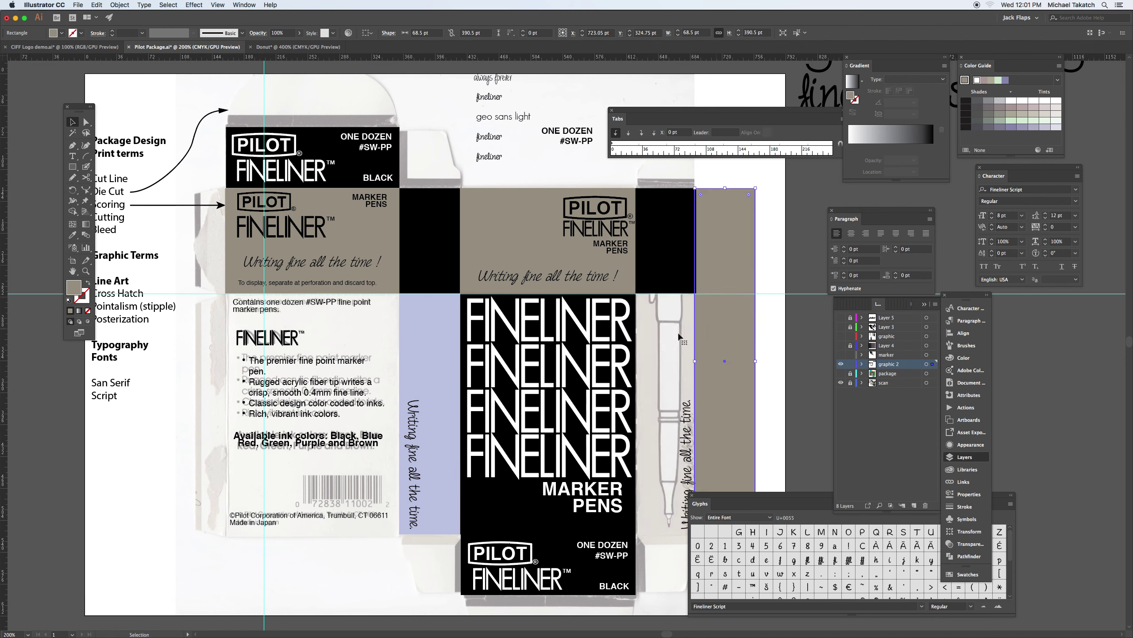
key("super+z")
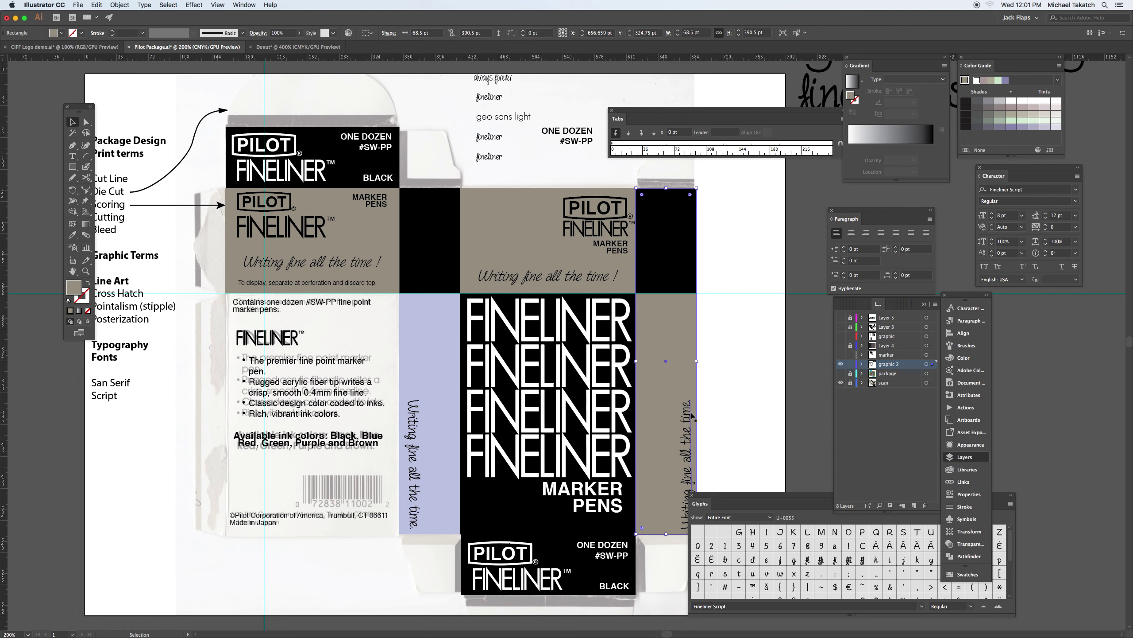
left_click(691, 411)
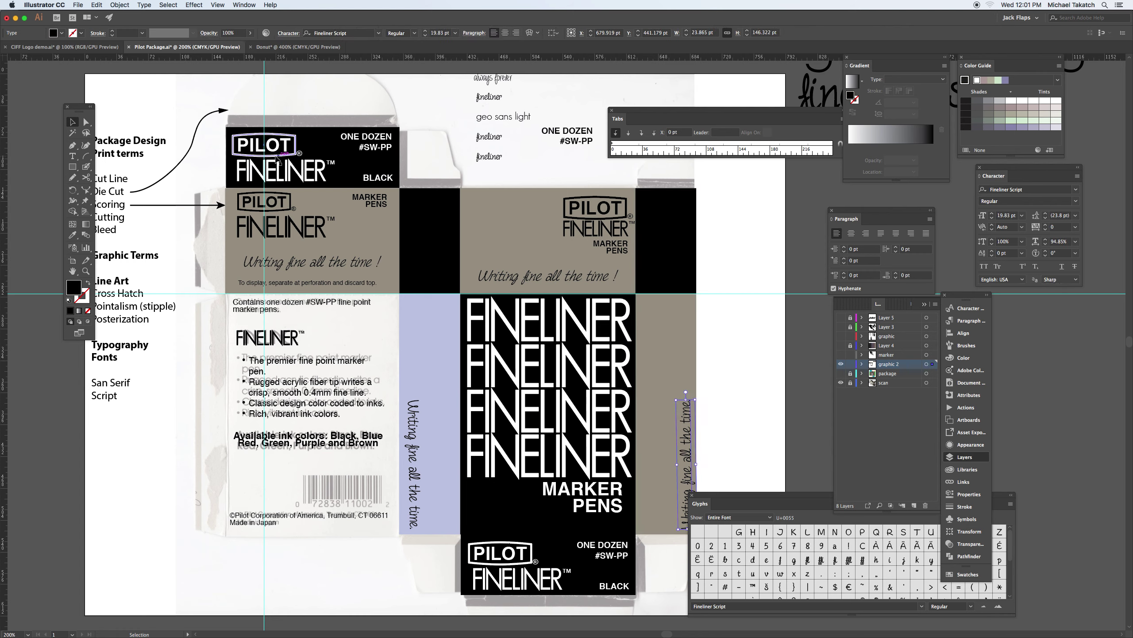
left_click(362, 147)
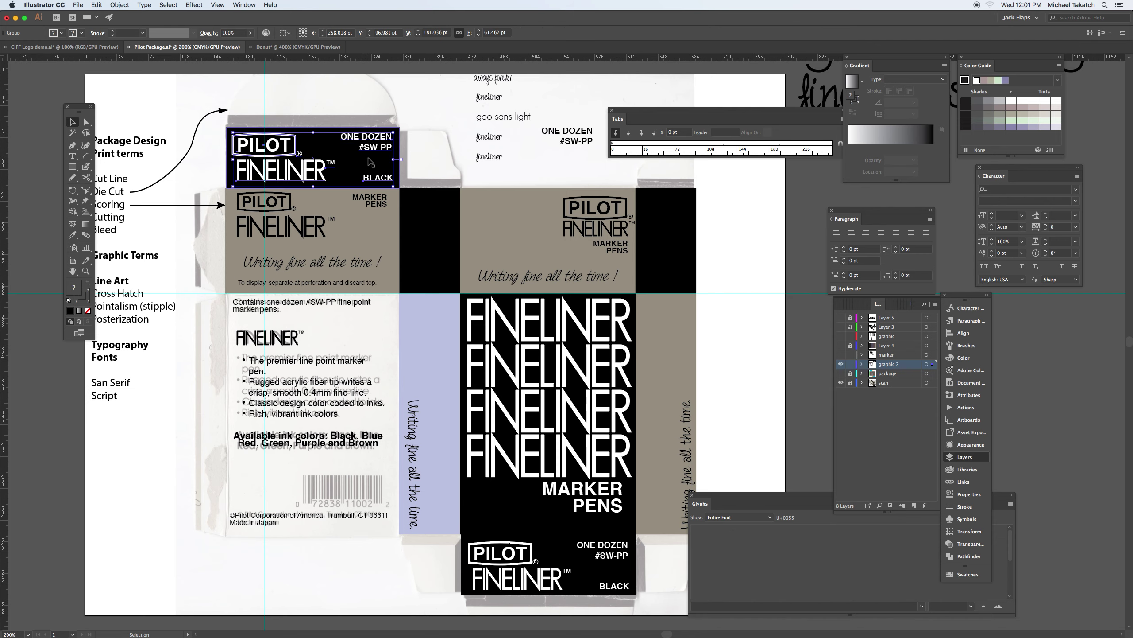
- Zoom in and draw an outlined, unfilled rectangle above the PILOT label
key("super+equal")
key("super+equal")
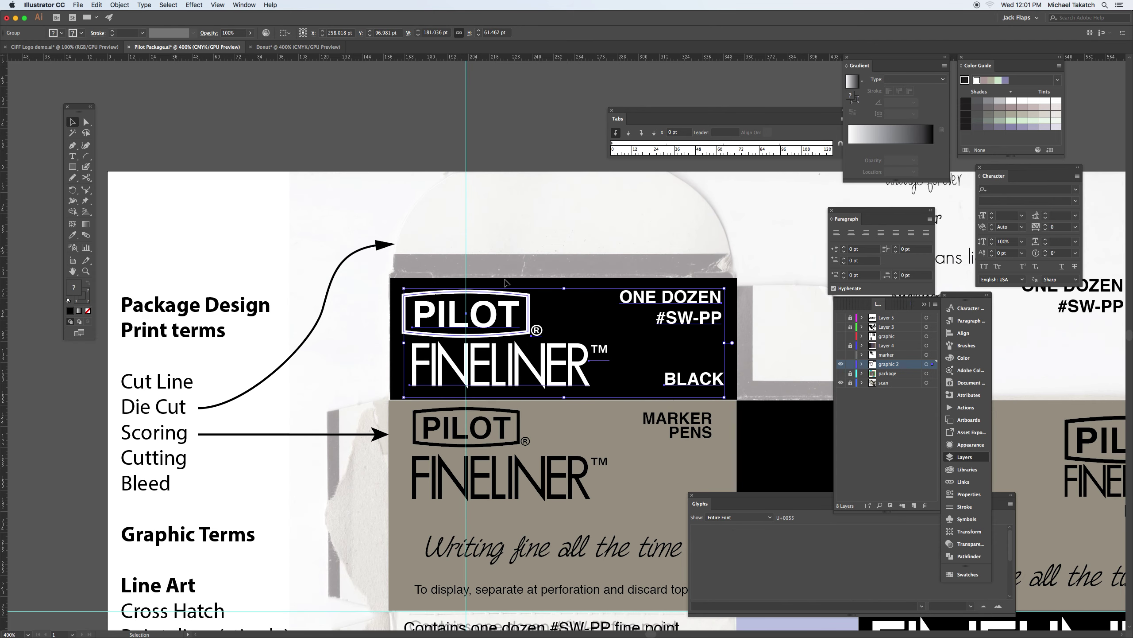
left_click(510, 256)
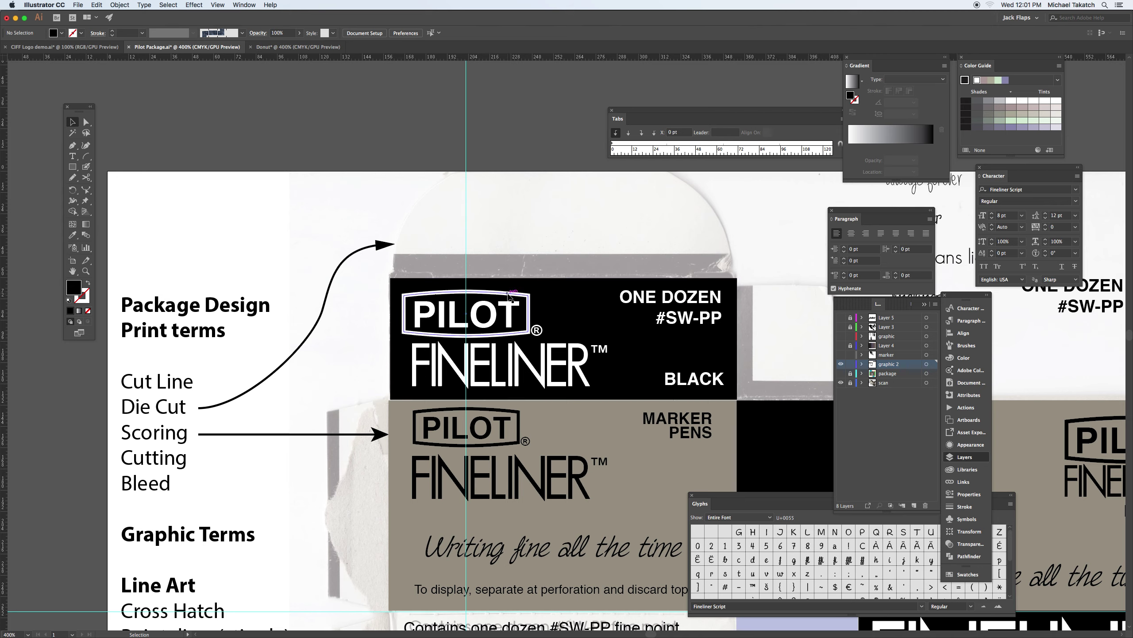
left_click(72, 166)
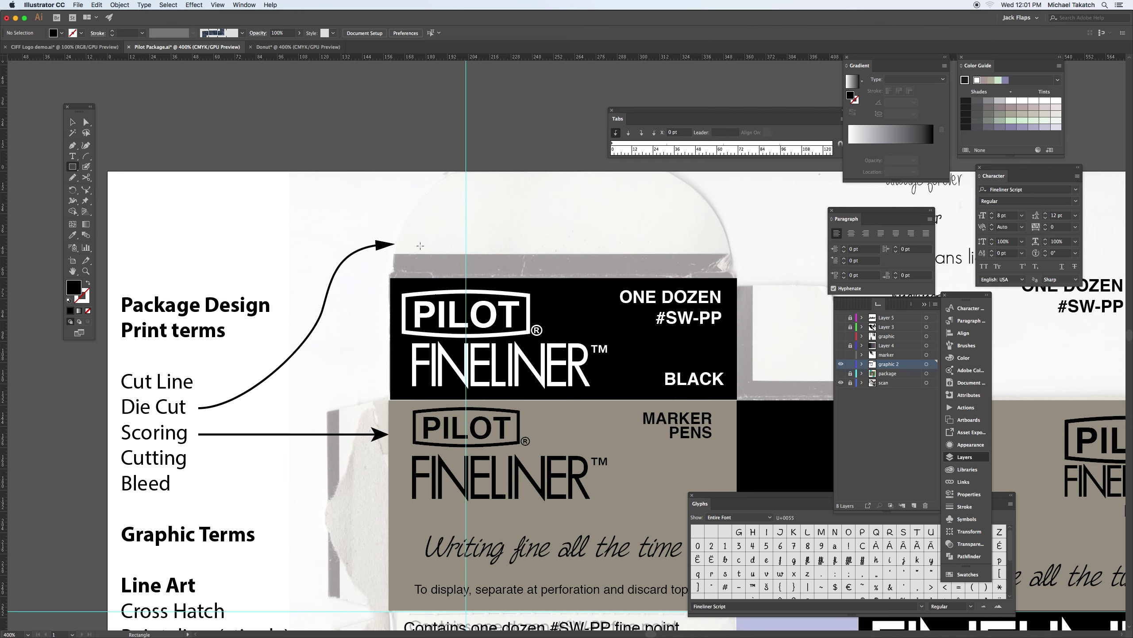
left_click_drag(418, 199, 588, 241)
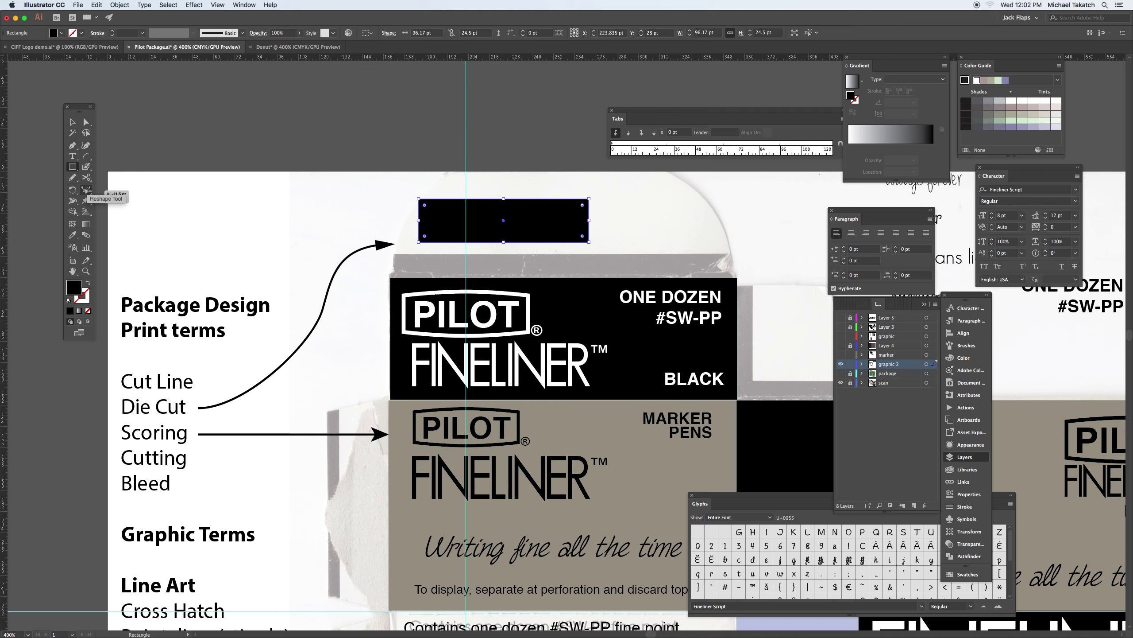
key("shift+x")
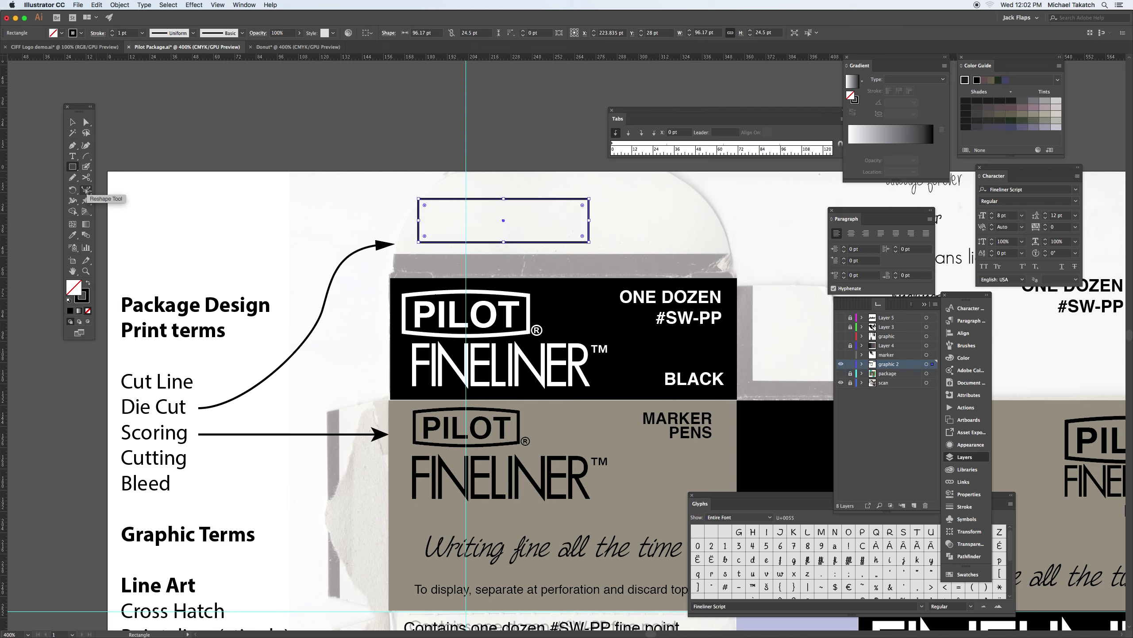
- Shift the rectangle slightly down and add an anchor at its top edge's middle with Reshape
left_click(86, 190)
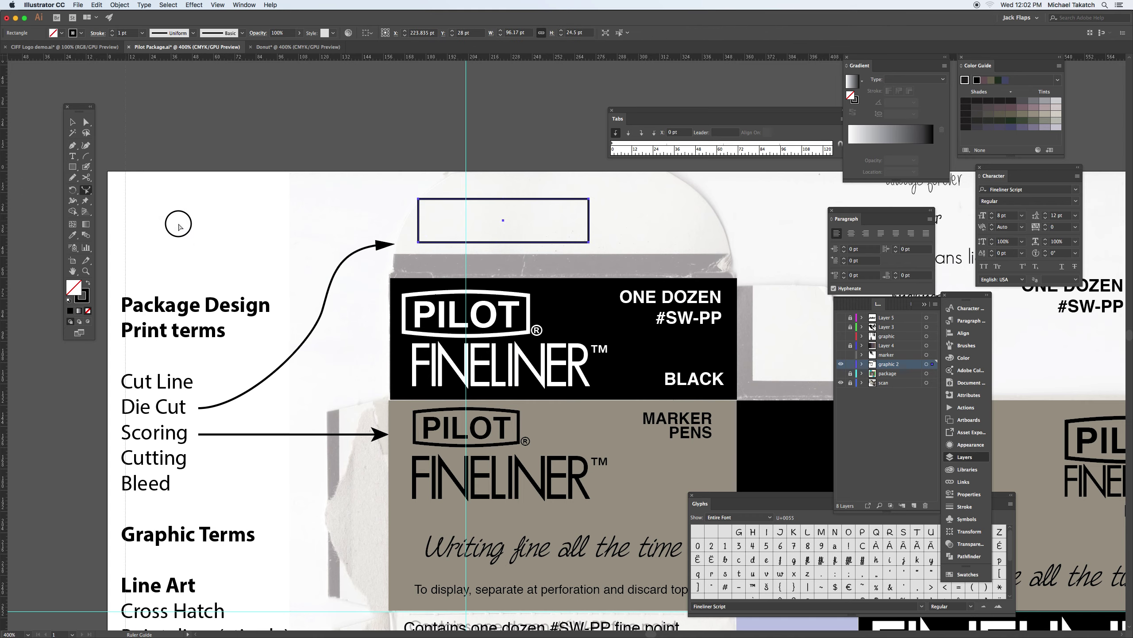
left_click_drag(504, 243, 504, 242)
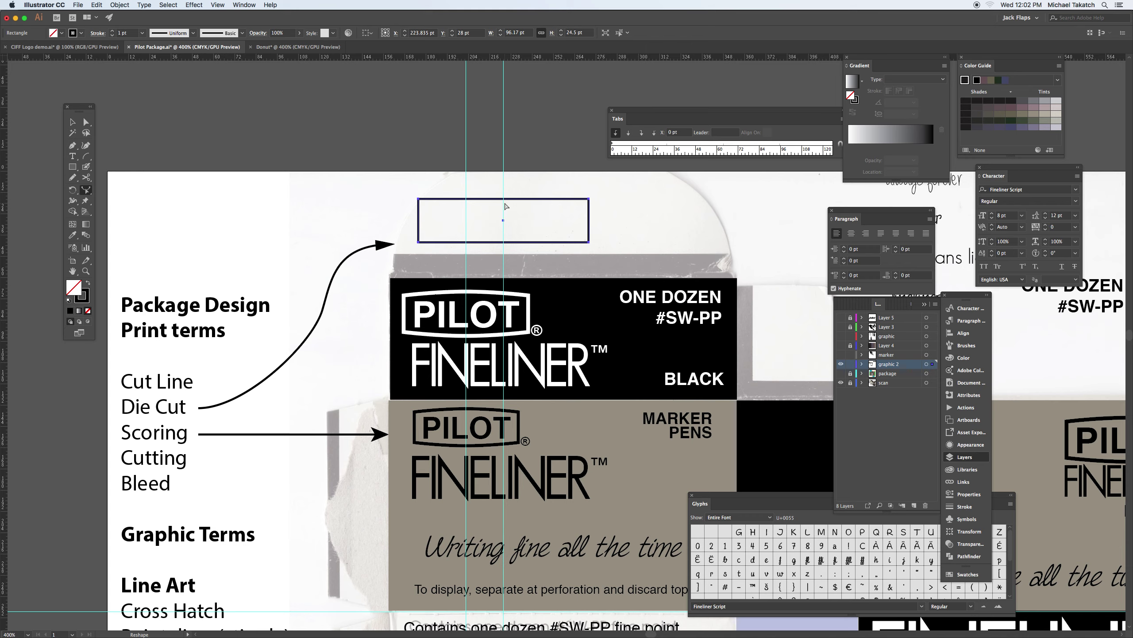
left_click(504, 201)
left_click_drag(503, 245, 503, 253)
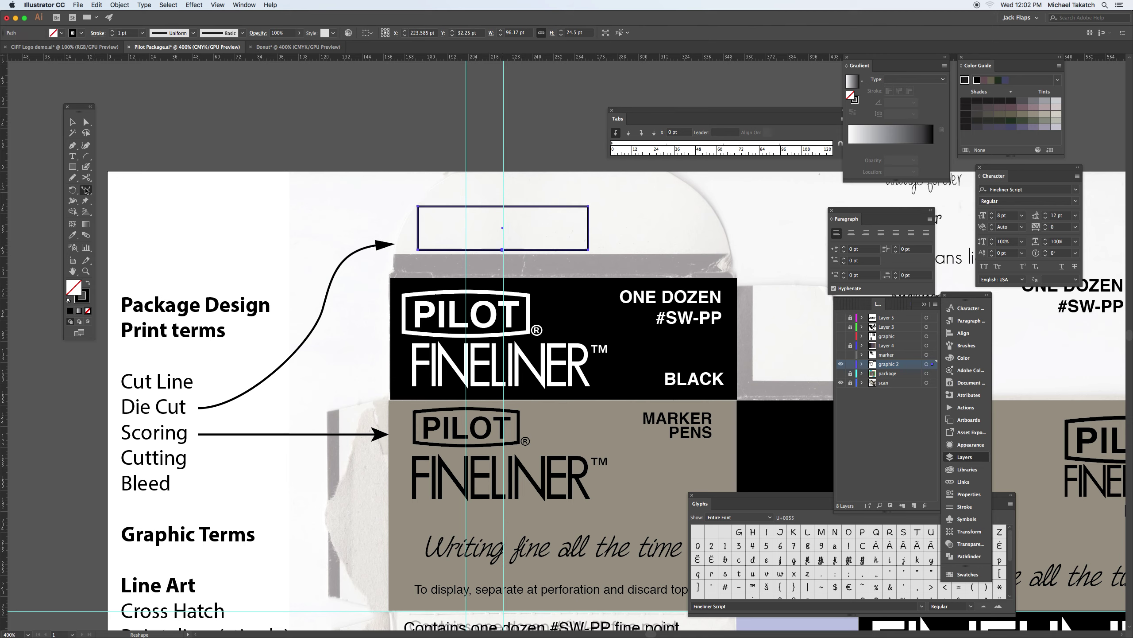
left_click_drag(86, 189, 127, 211)
left_click(503, 206)
- Bow the top edge upward and the bottom edge downward, then move the shape above the label
key("a")
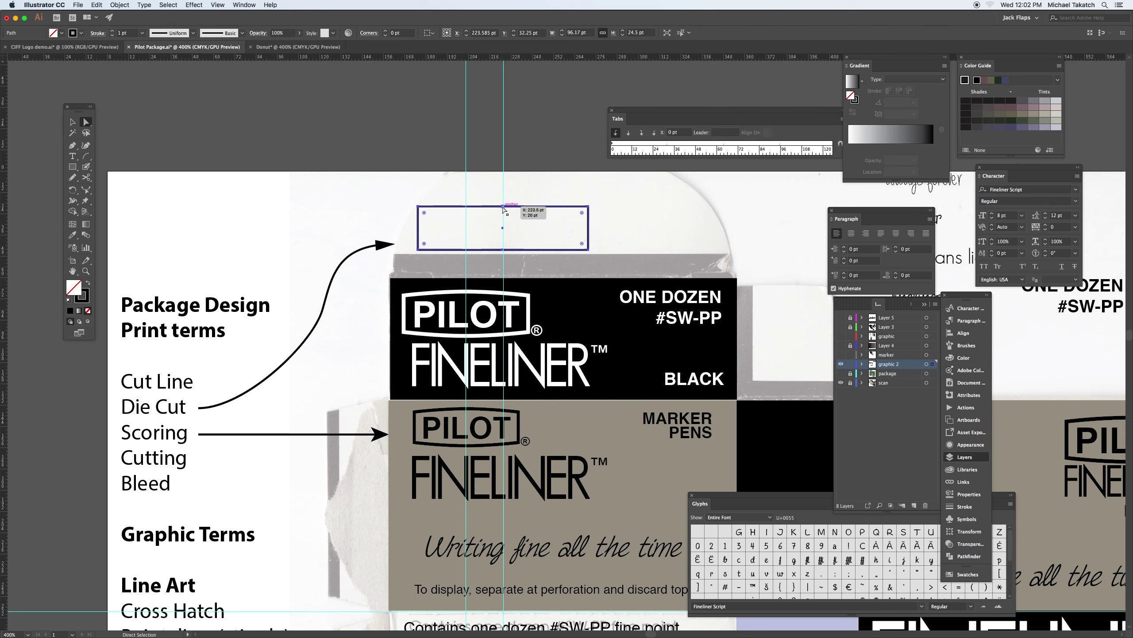
key("Up")
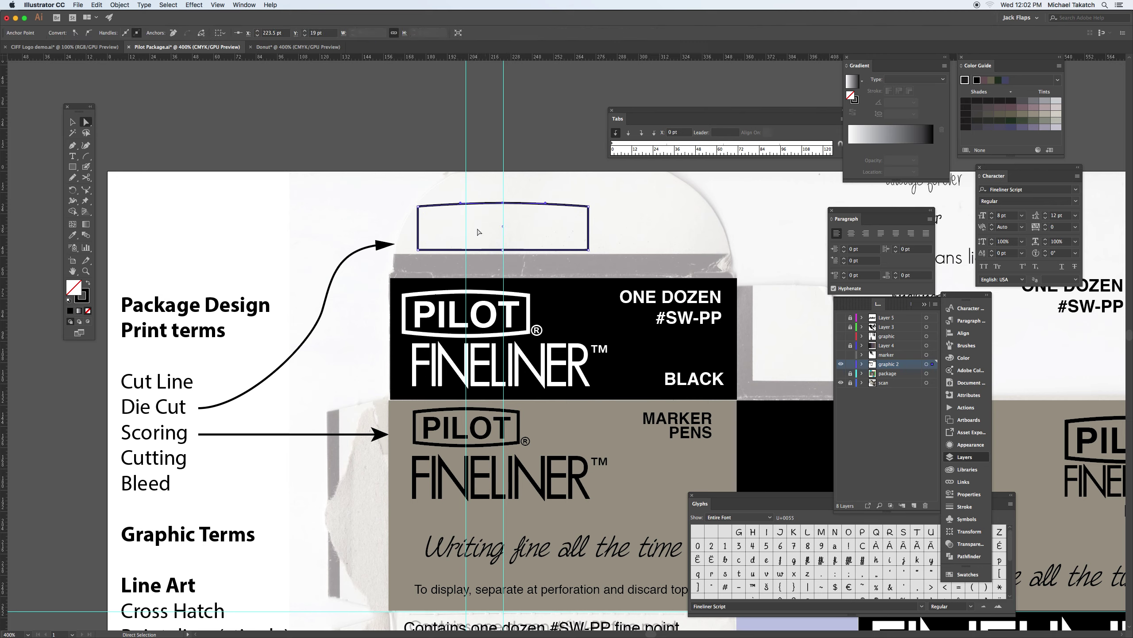
key("Up")
left_click(504, 250)
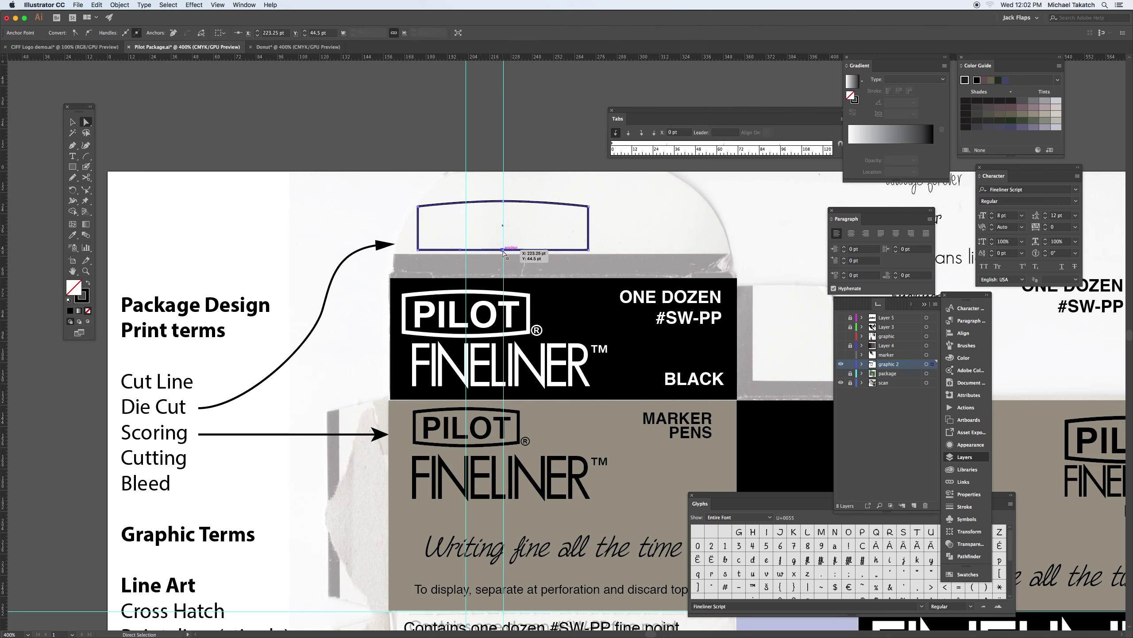
key("Down")
key("Down")
key("Down")
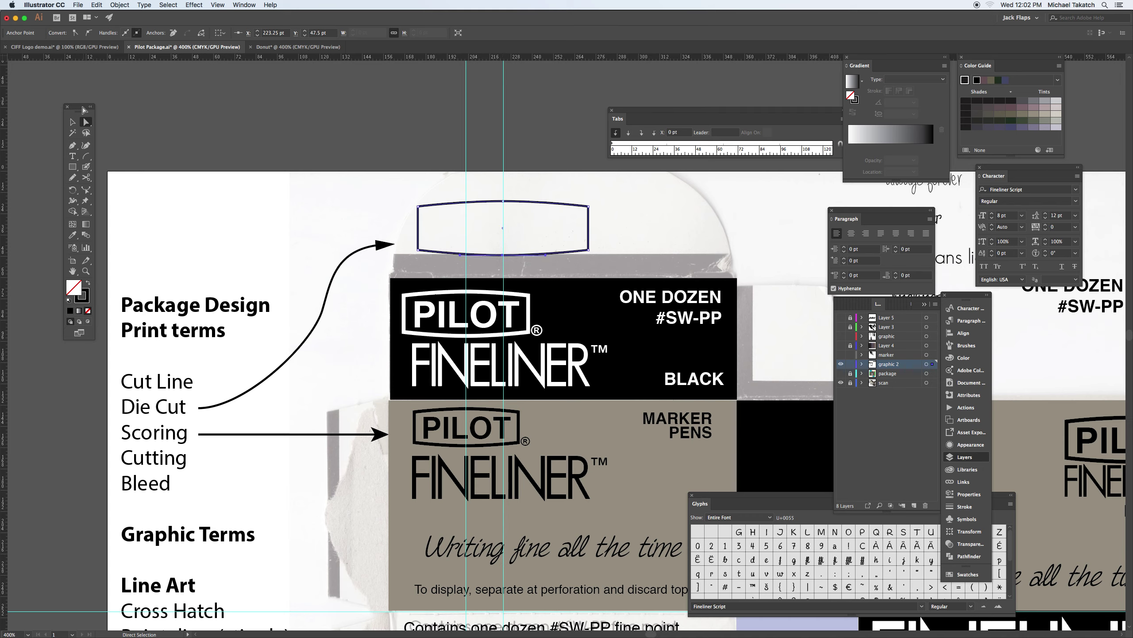
left_click(72, 122)
left_click_drag(499, 207, 500, 184)
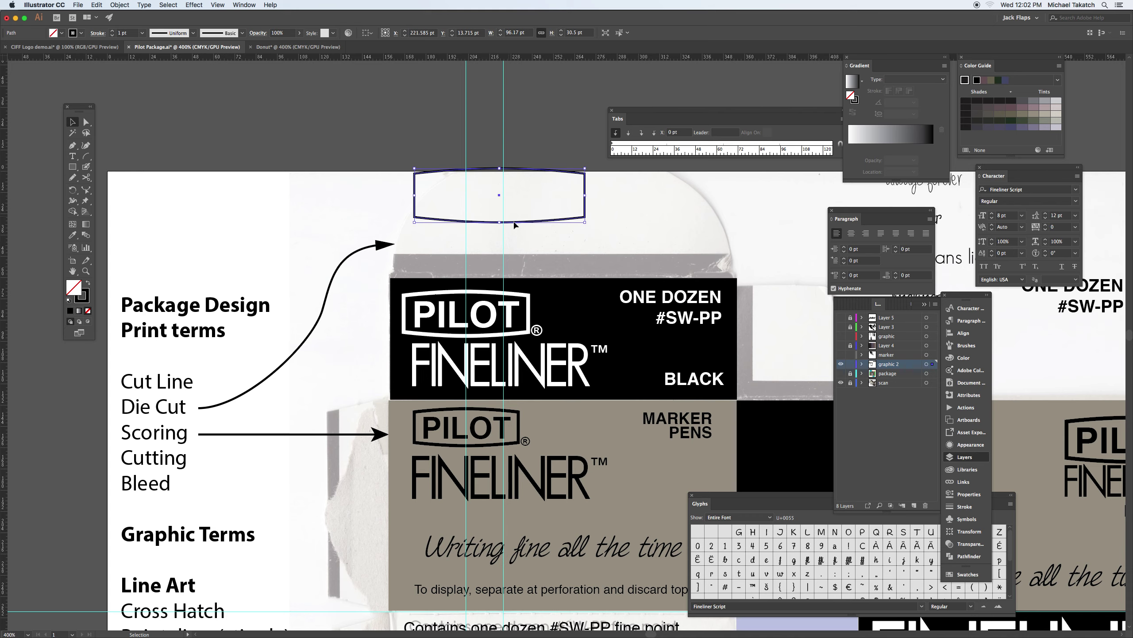
- Type a ®™© symbol line left of the bowed shape in Helvetica at 21 pt
left_click(512, 332)
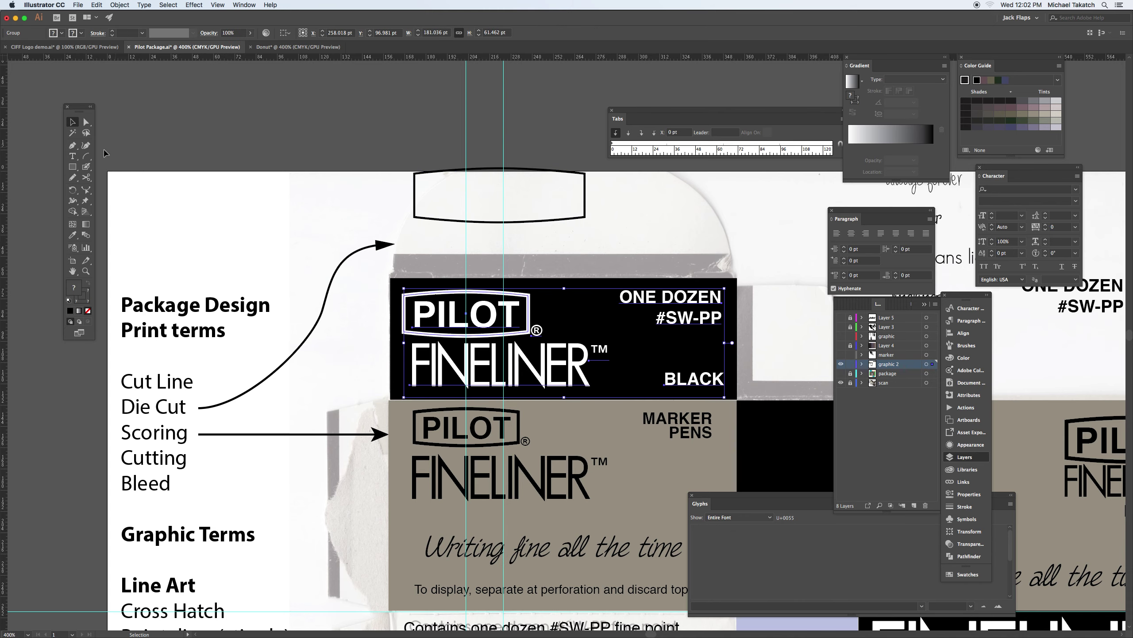
left_click(72, 156)
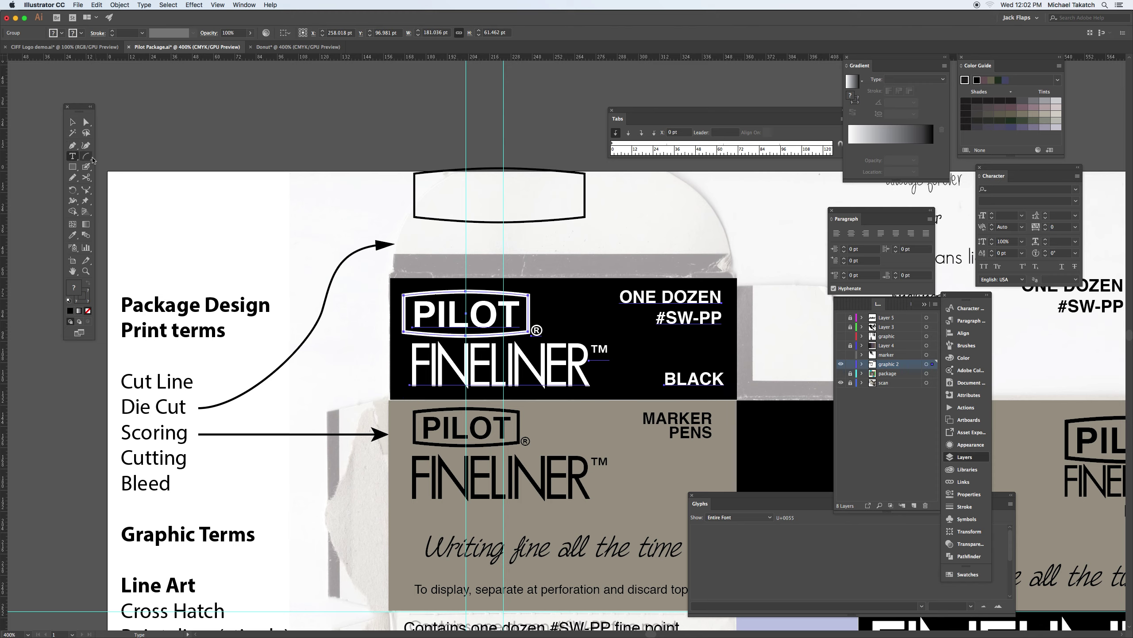
left_click(357, 195)
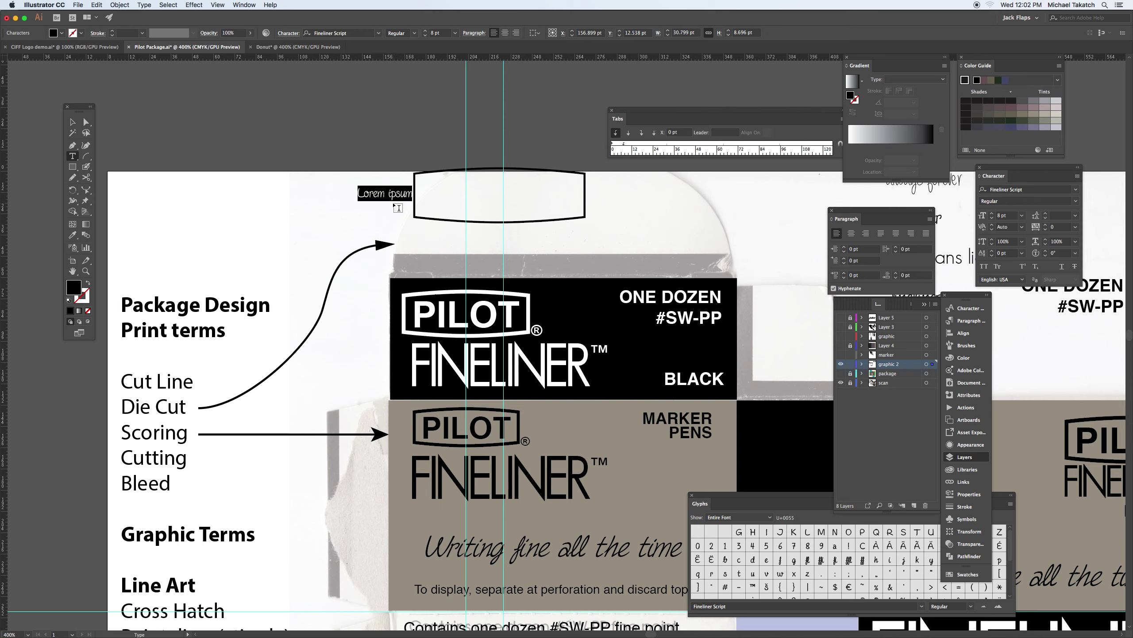
type("®")
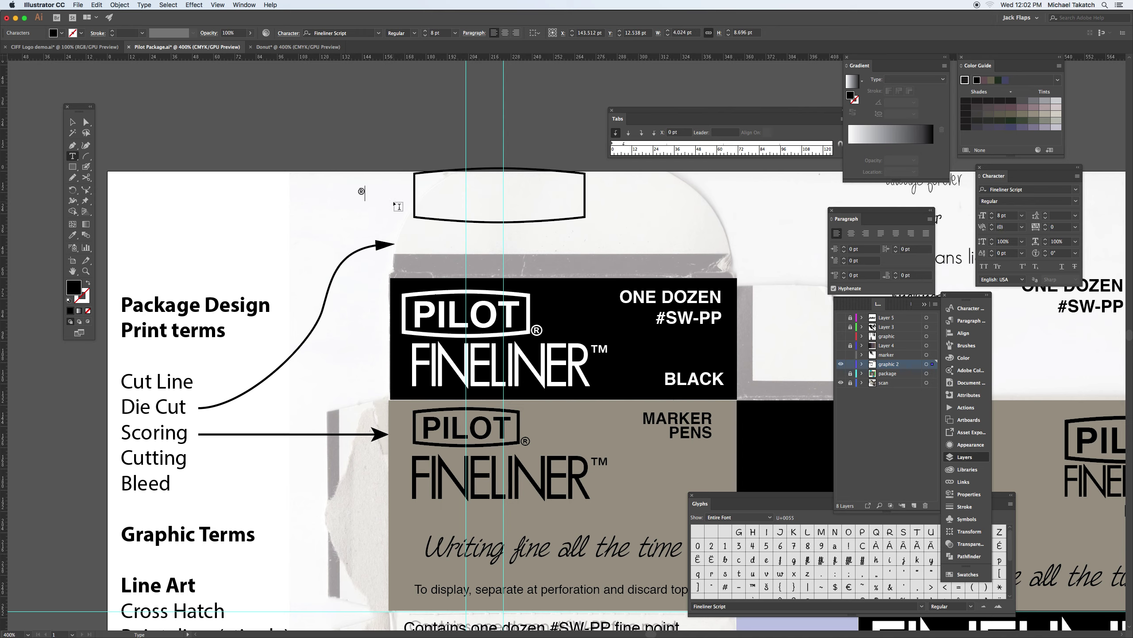
type("©")
left_click_drag(374, 192, 355, 191)
left_click(1075, 190)
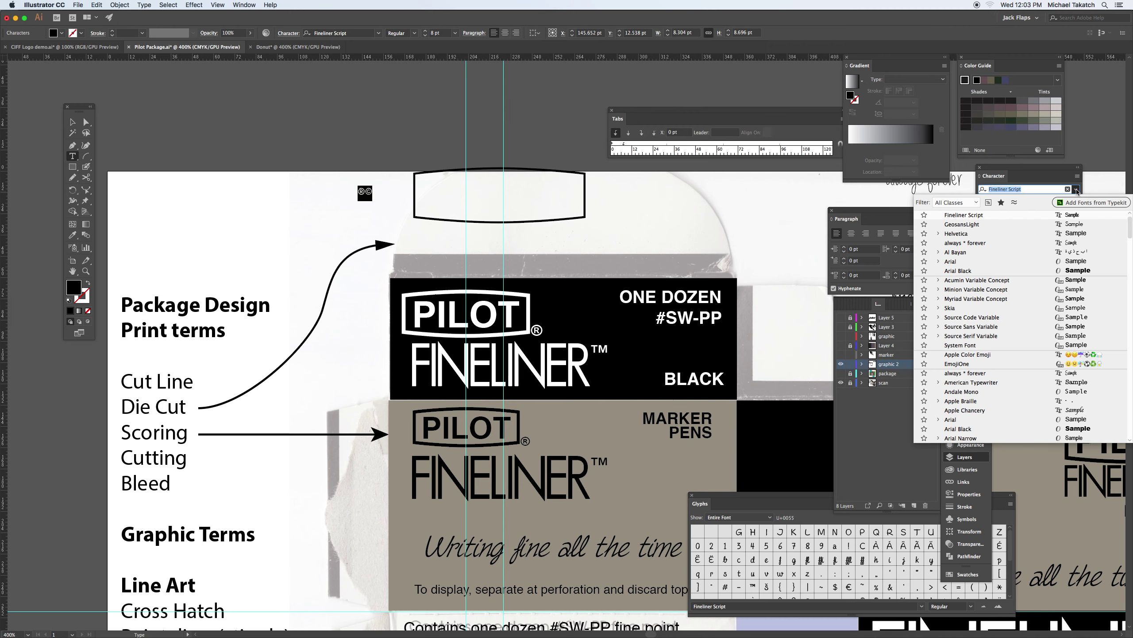
left_click(959, 232)
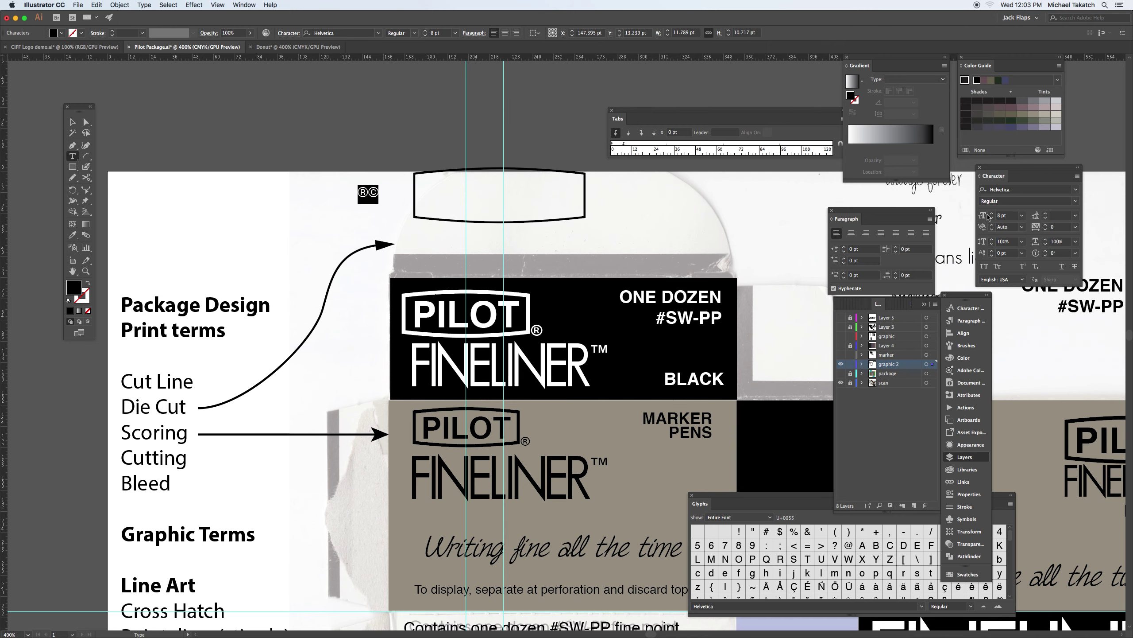
left_click(1021, 217)
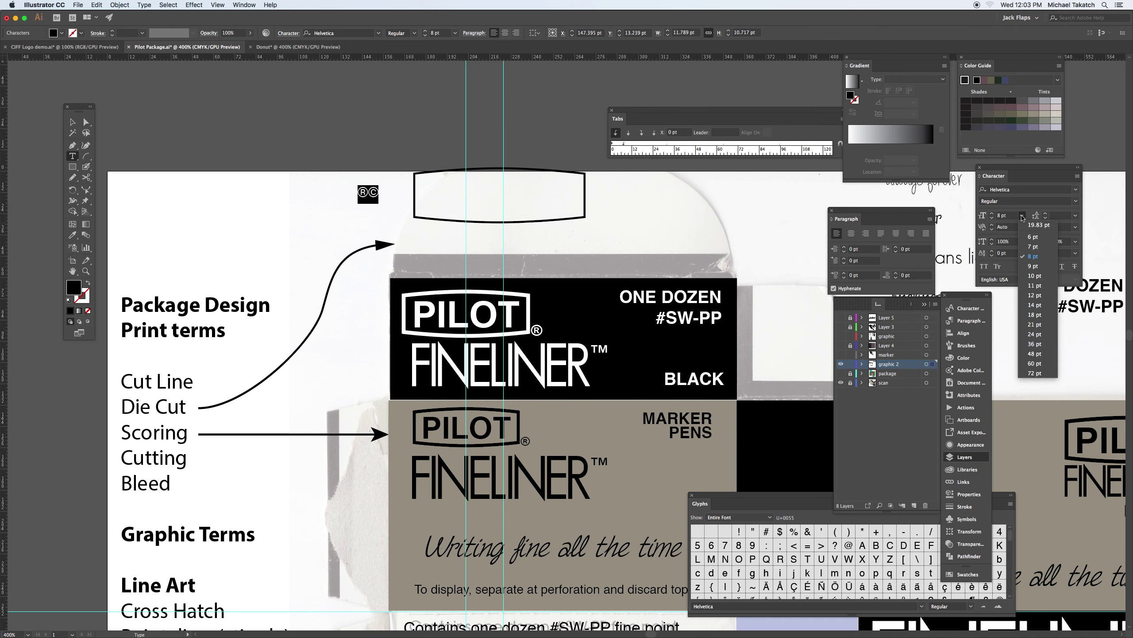
left_click(1039, 323)
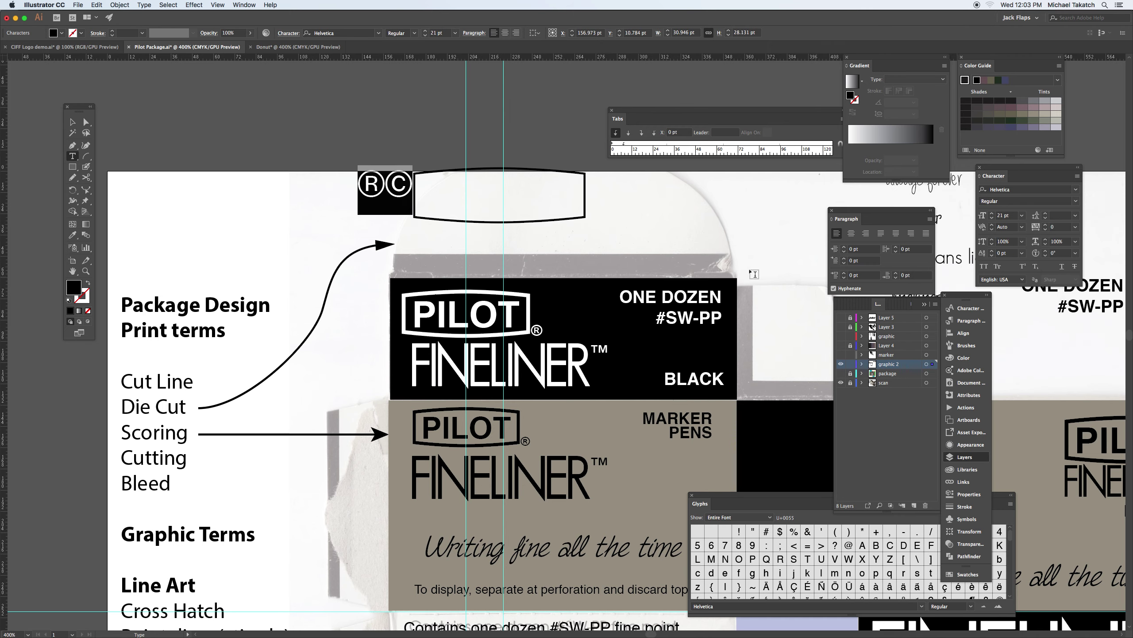
left_click(384, 187)
type("™")
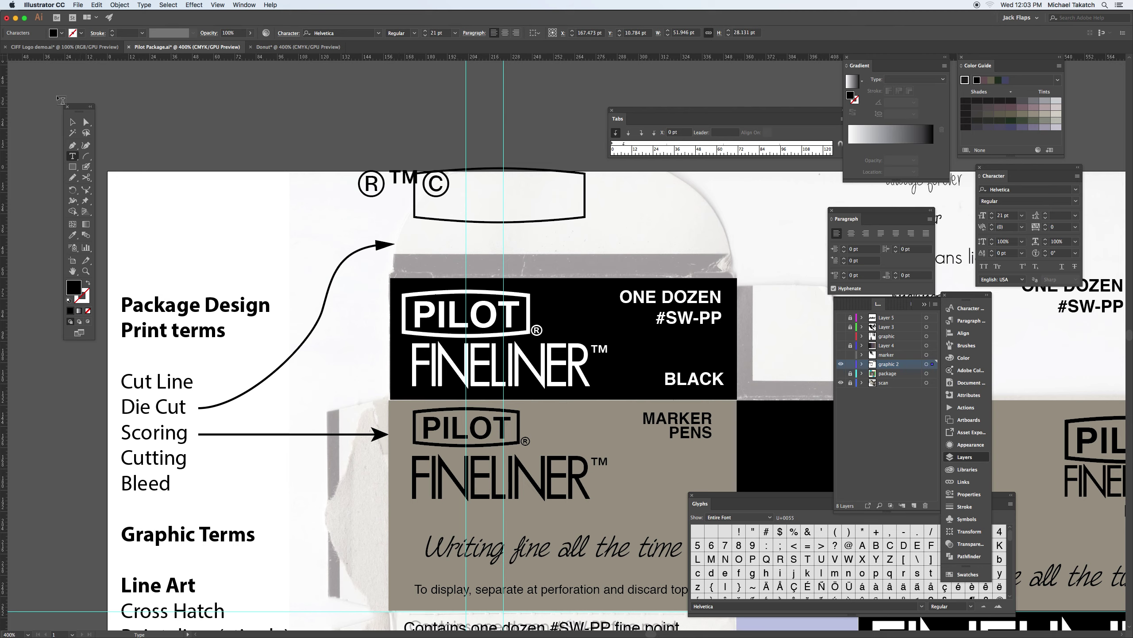
- Shift the symbol line and bowed shape left, then pan down to the back panel's bullet list
left_click(71, 120)
left_click_drag(370, 184, 227, 199)
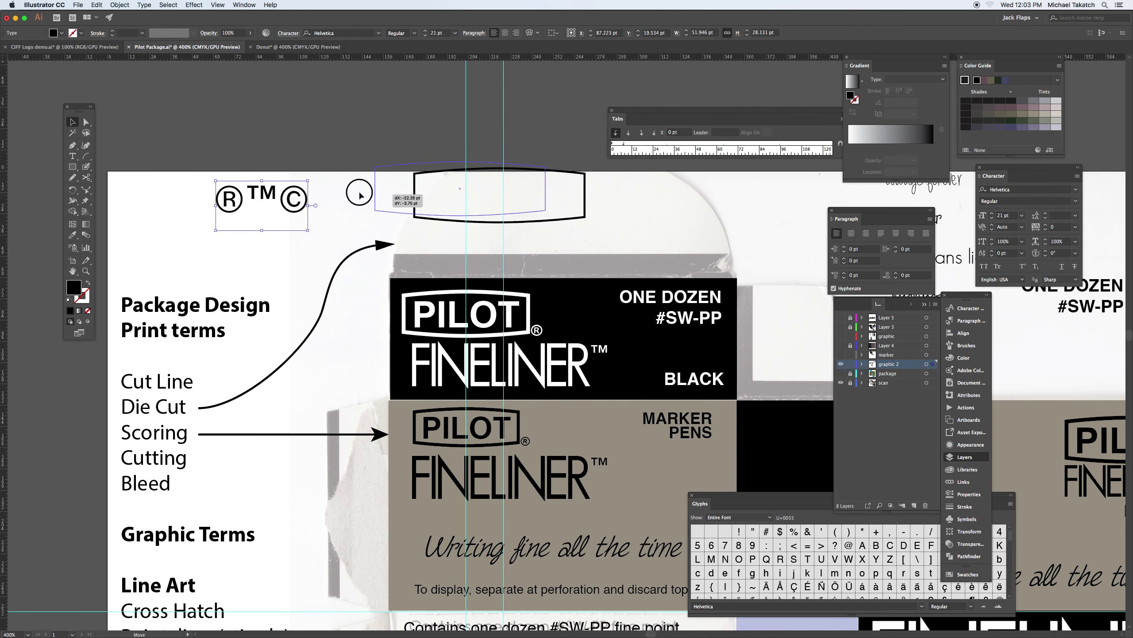
left_click_drag(420, 205, 343, 193)
key("space")
left_click_drag(595, 433, 518, 204)
left_click_drag(416, 470, 400, 325)
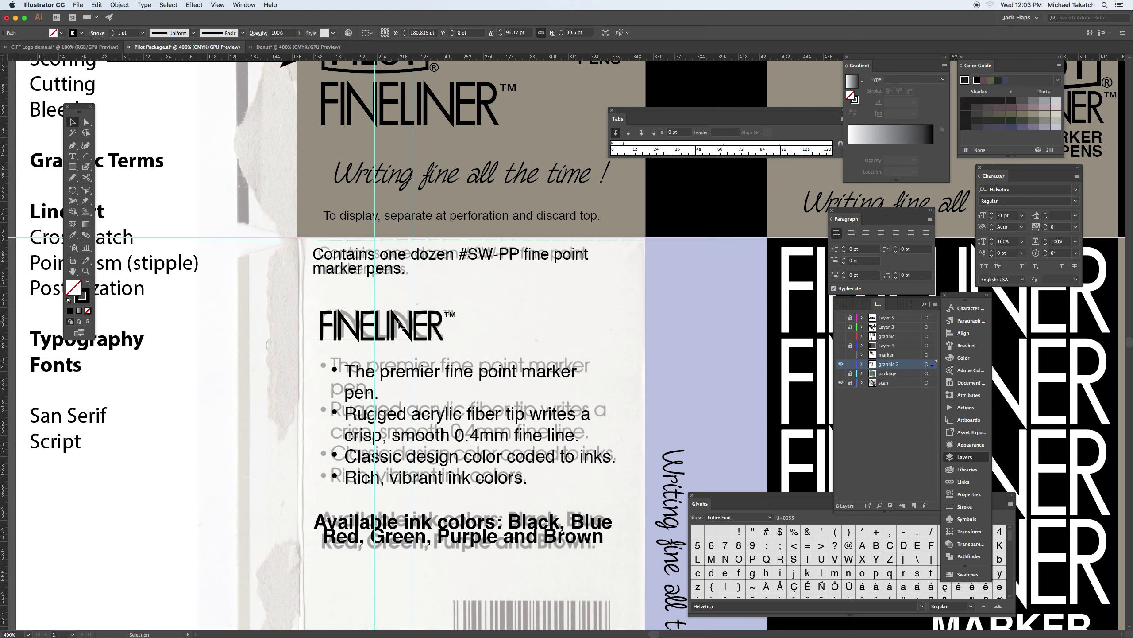
- Select the FINELINER logo group and then the bulleted feature list text
left_click(399, 322)
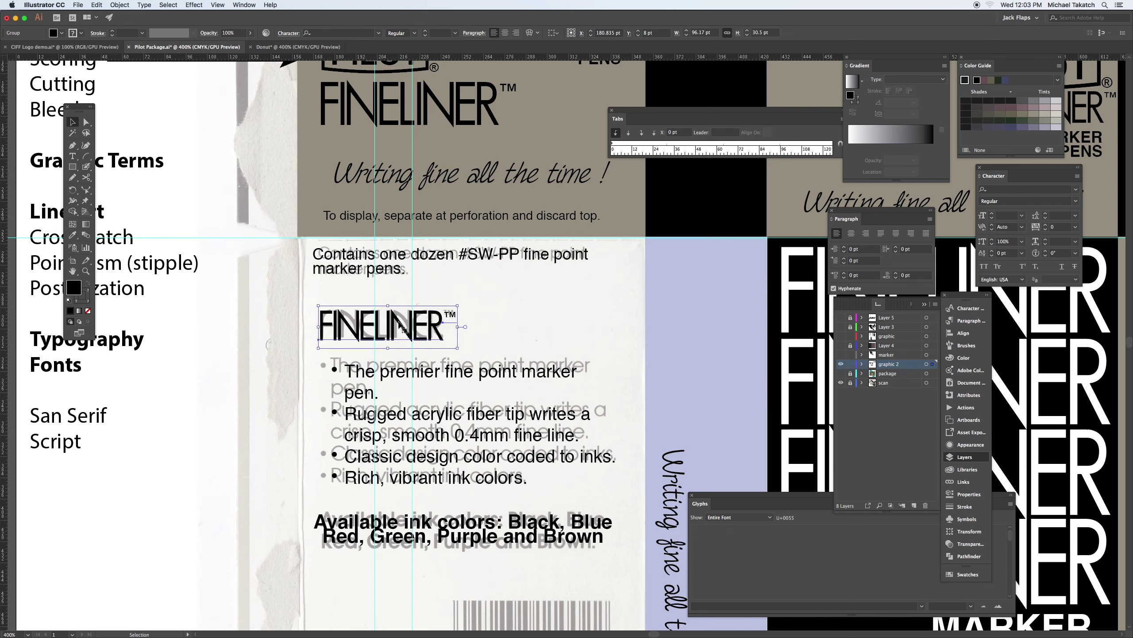
left_click(403, 329)
left_click(466, 378)
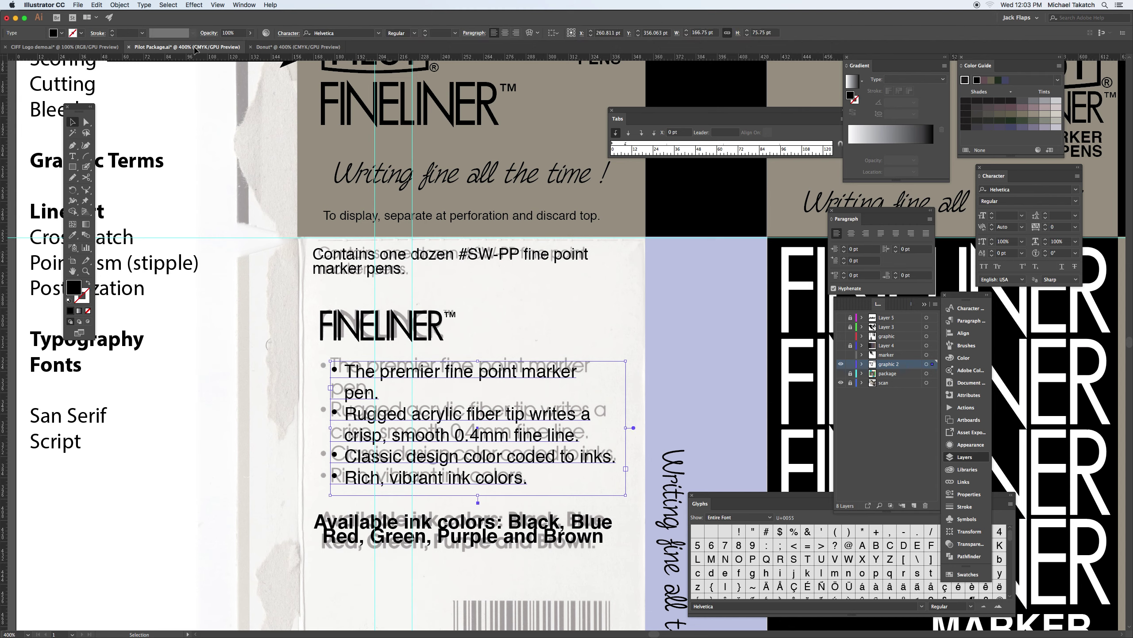
- Add a 'BULLET' text line beside the FINELINER logo with a • character before it
left_click(72, 155)
left_click(185, 329)
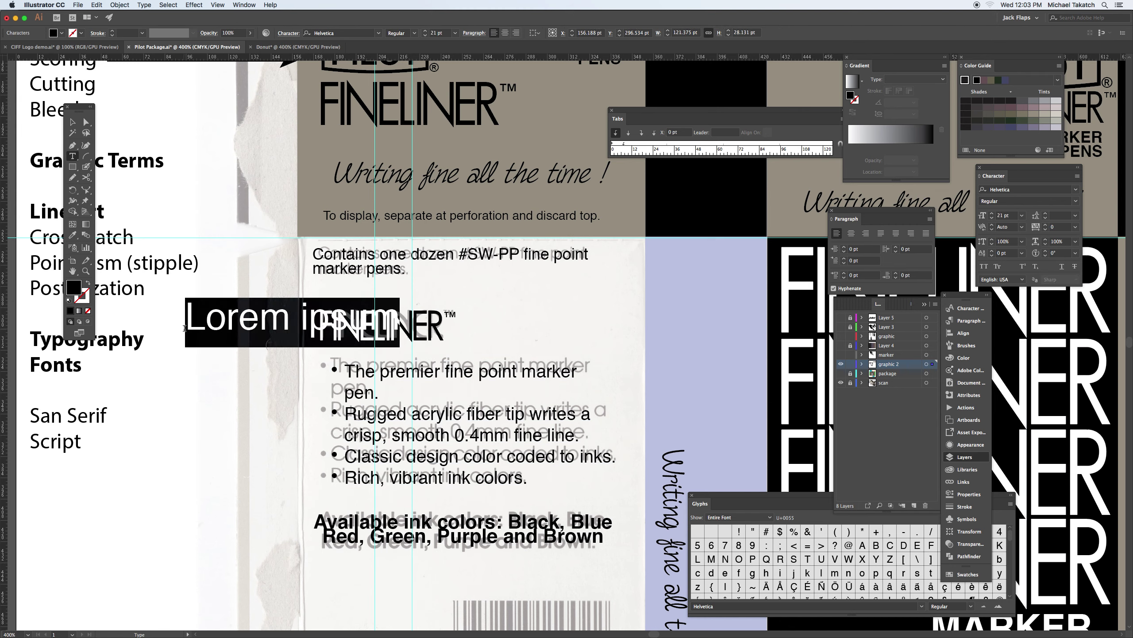
type("BULLET")
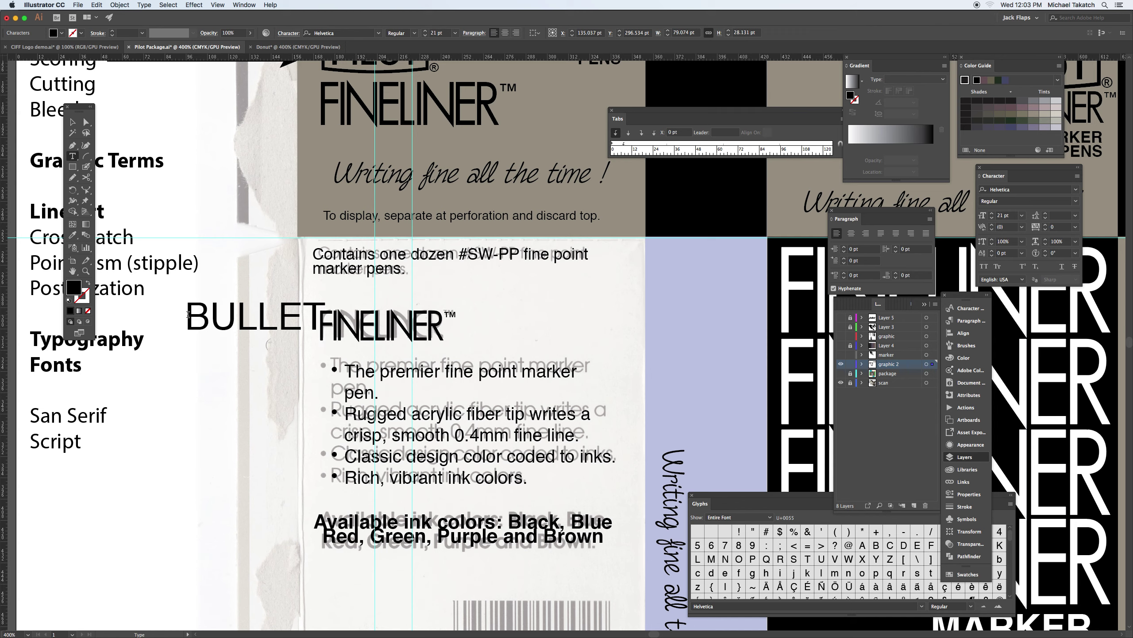
key("space")
left_click(187, 314)
type("•")
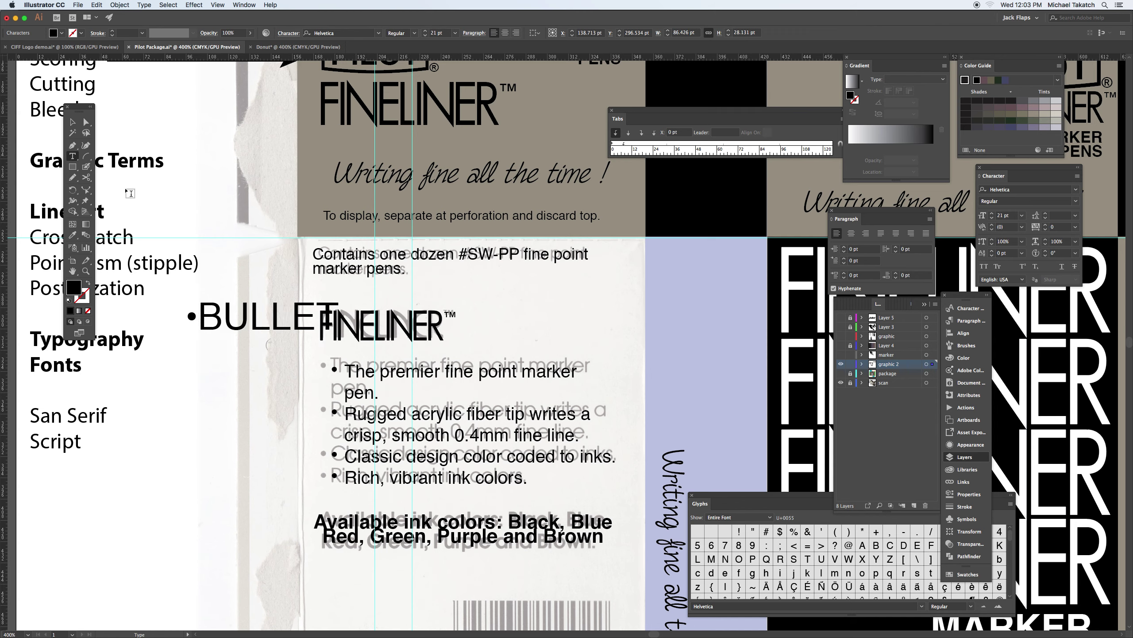
left_click_drag(717, 500, 528, 255)
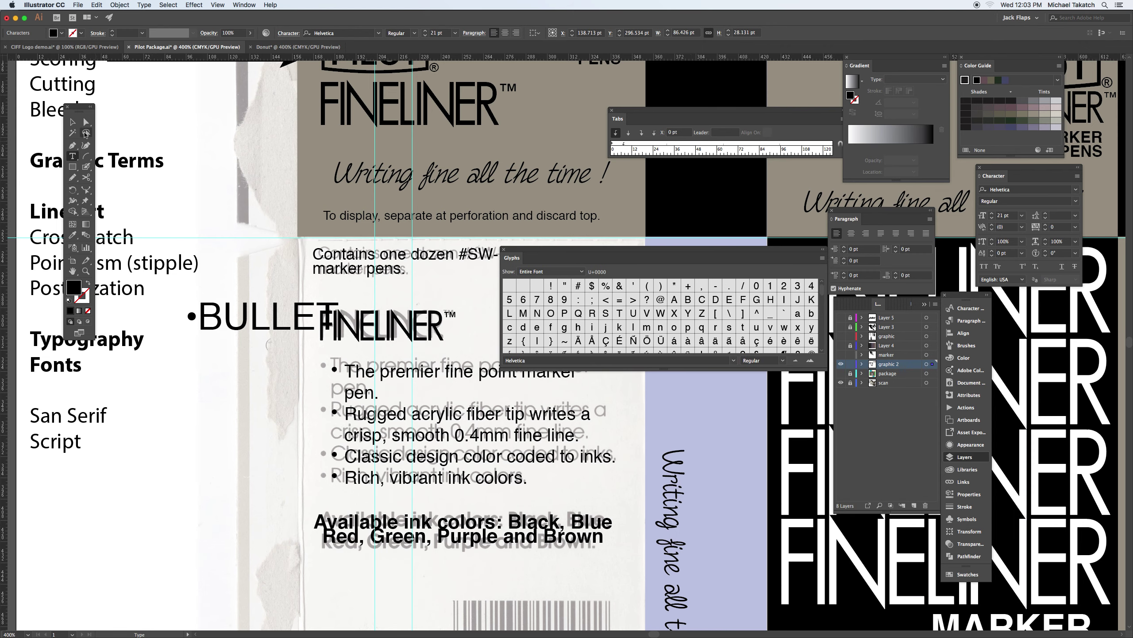
- Move the •BULLET text below the Script label and enlarge the Glyphs panel beside it
left_click(72, 122)
left_click(254, 328)
left_click_drag(254, 330, 183, 503)
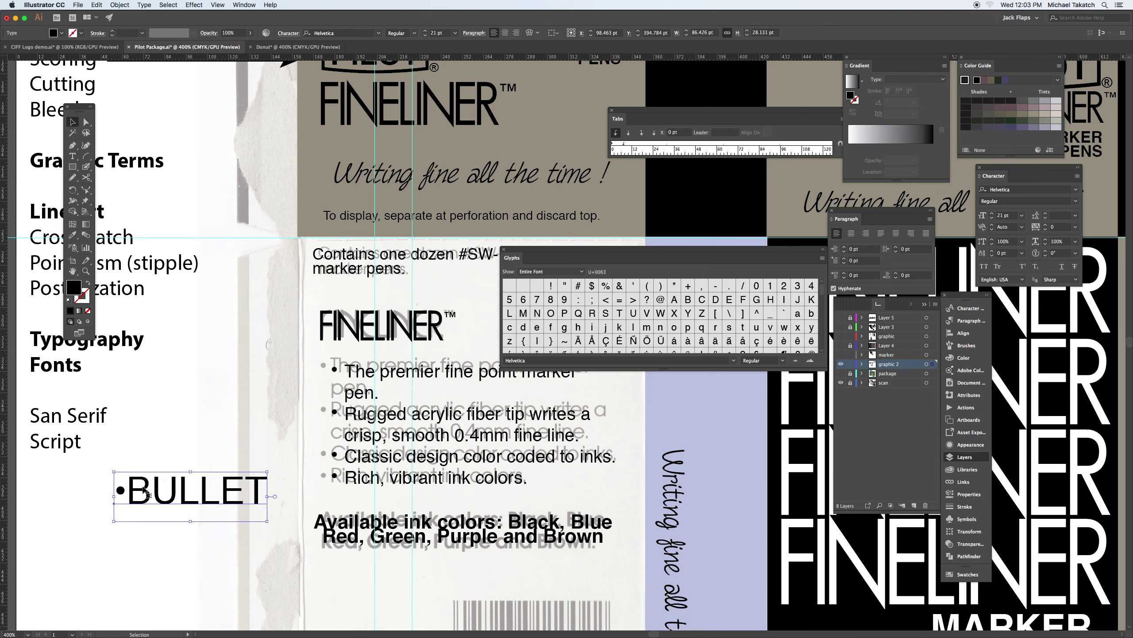
left_click_drag(717, 368, 717, 457)
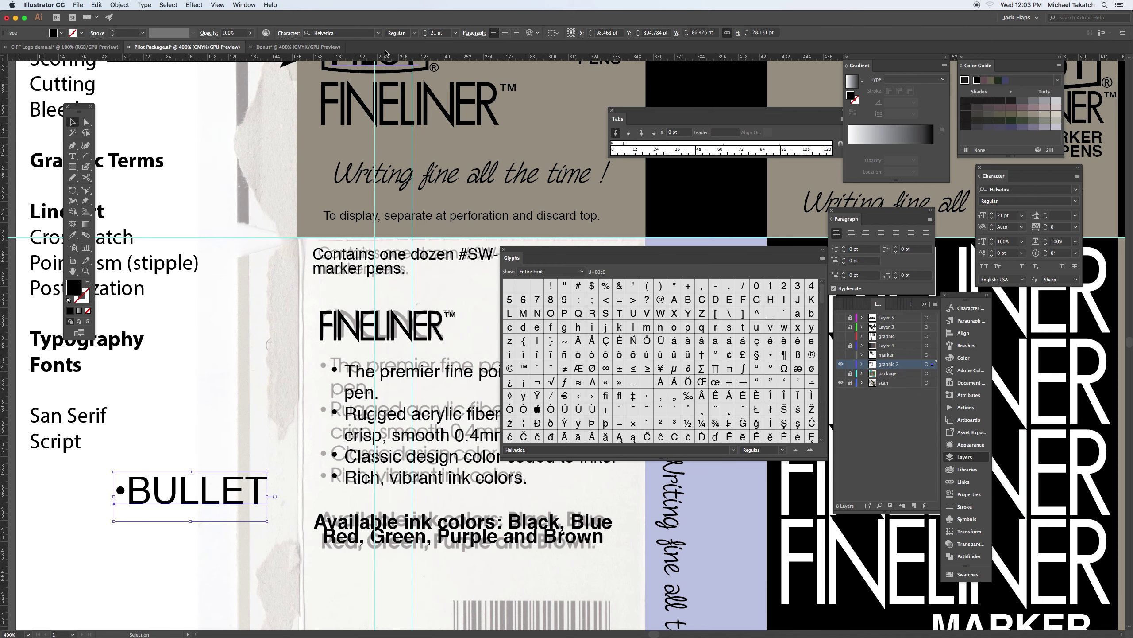
left_click(241, 6)
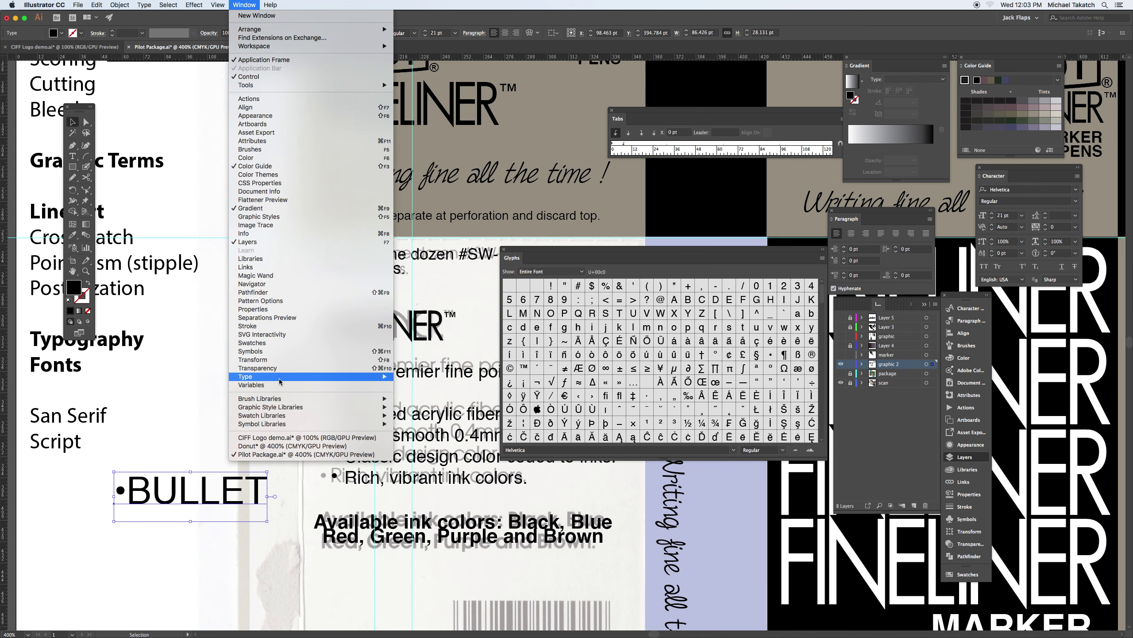
mouse_move(279, 377)
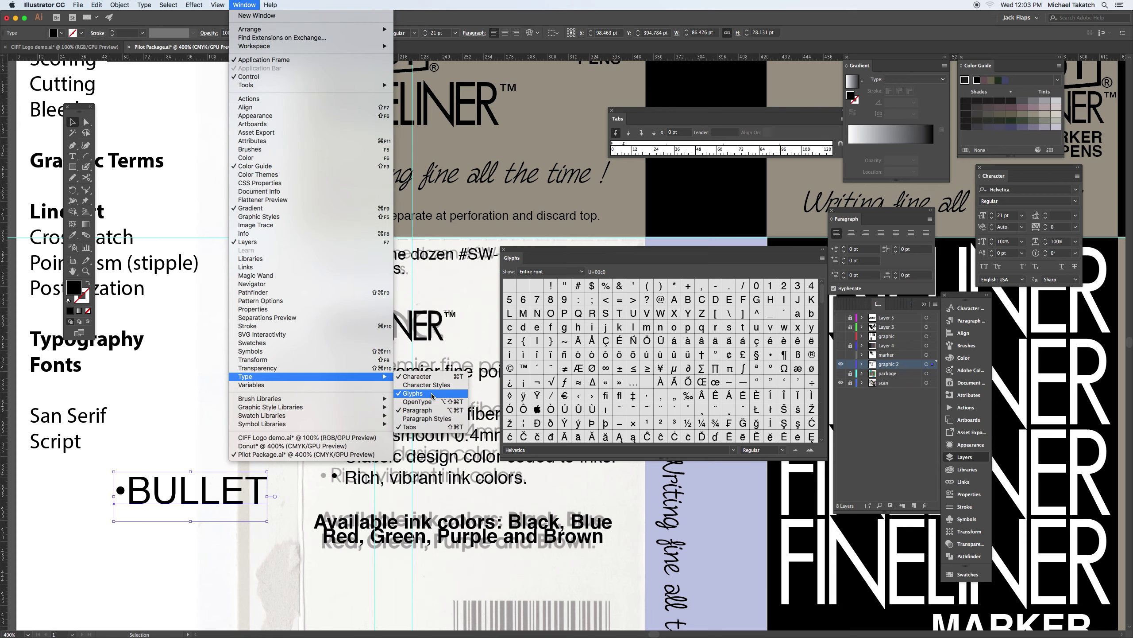
left_click(549, 250)
left_click_drag(548, 251, 382, 253)
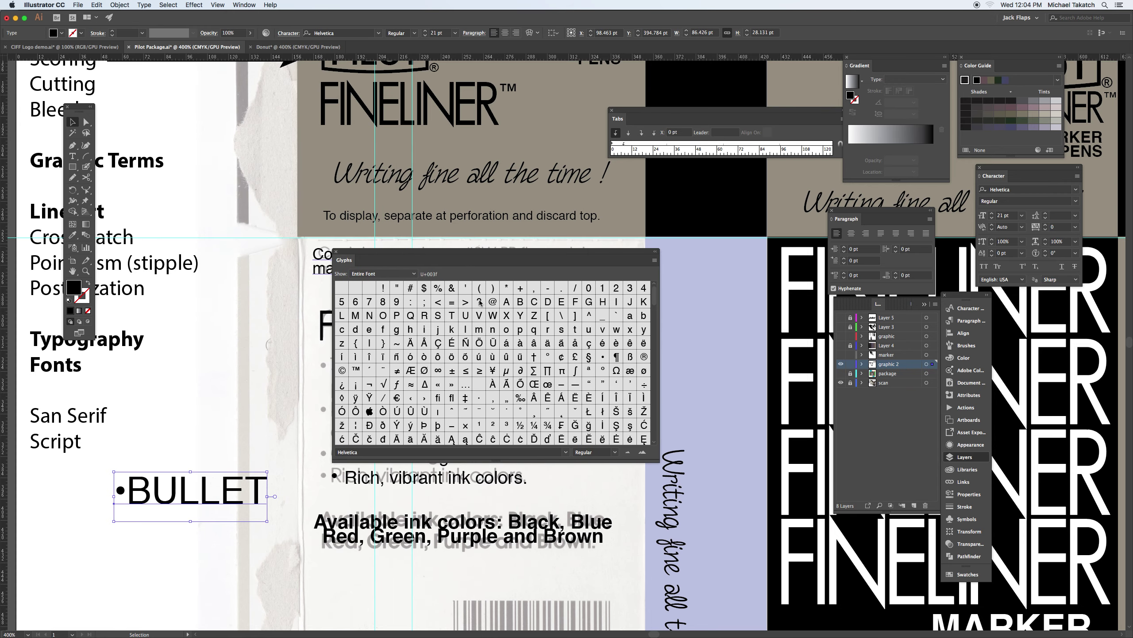
left_click(494, 303)
- Insert É, Ő and a black smiley glyph before BULLET from the Glyphs panel
left_click(132, 495)
double_click(134, 497)
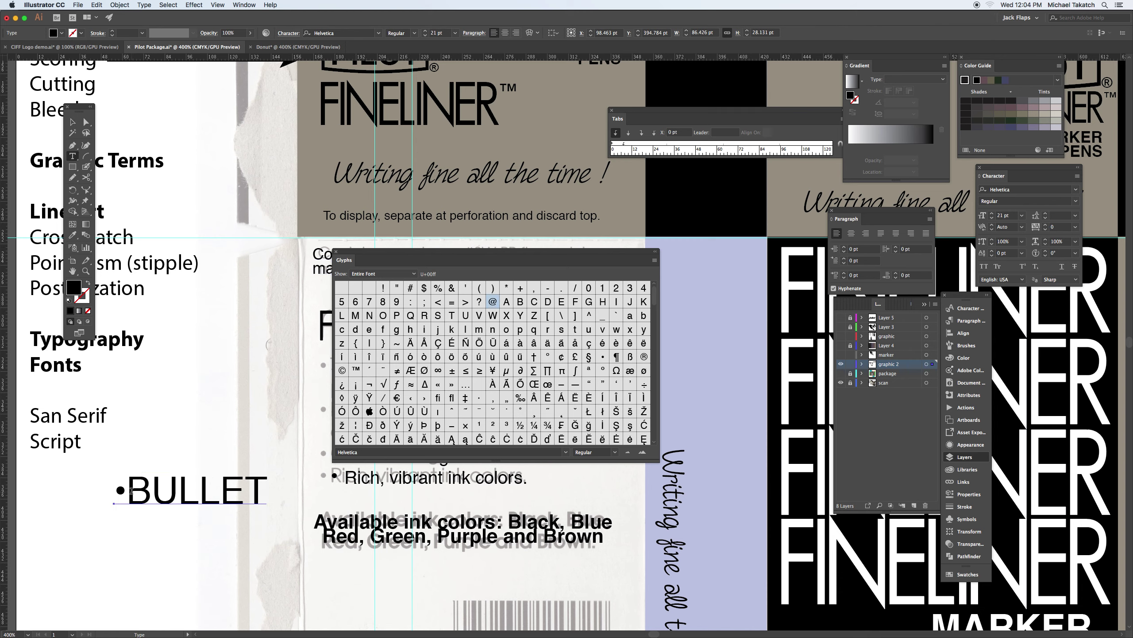
double_click(452, 343)
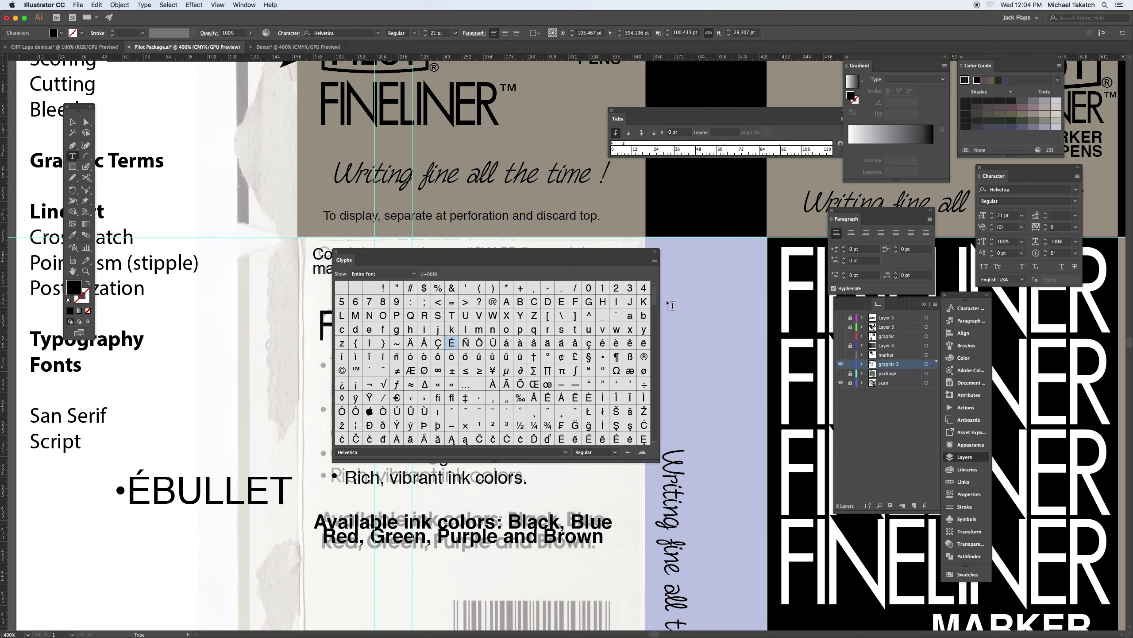
left_click_drag(654, 300, 654, 327)
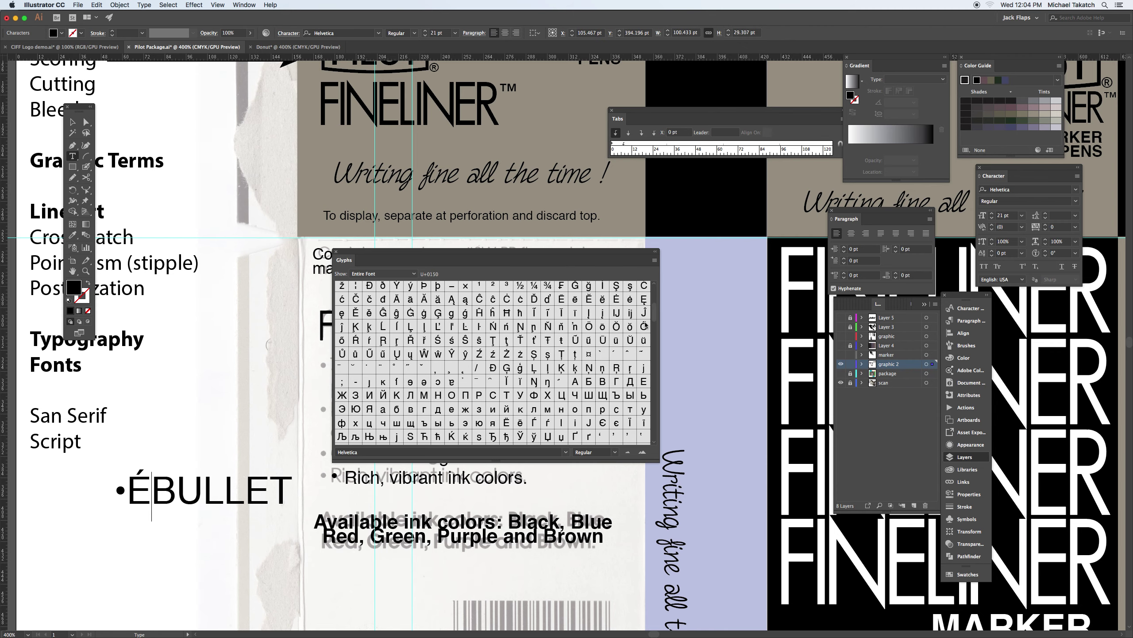
double_click(644, 326)
scroll(653, 324, "down", 10)
scroll(649, 352, "down", 15)
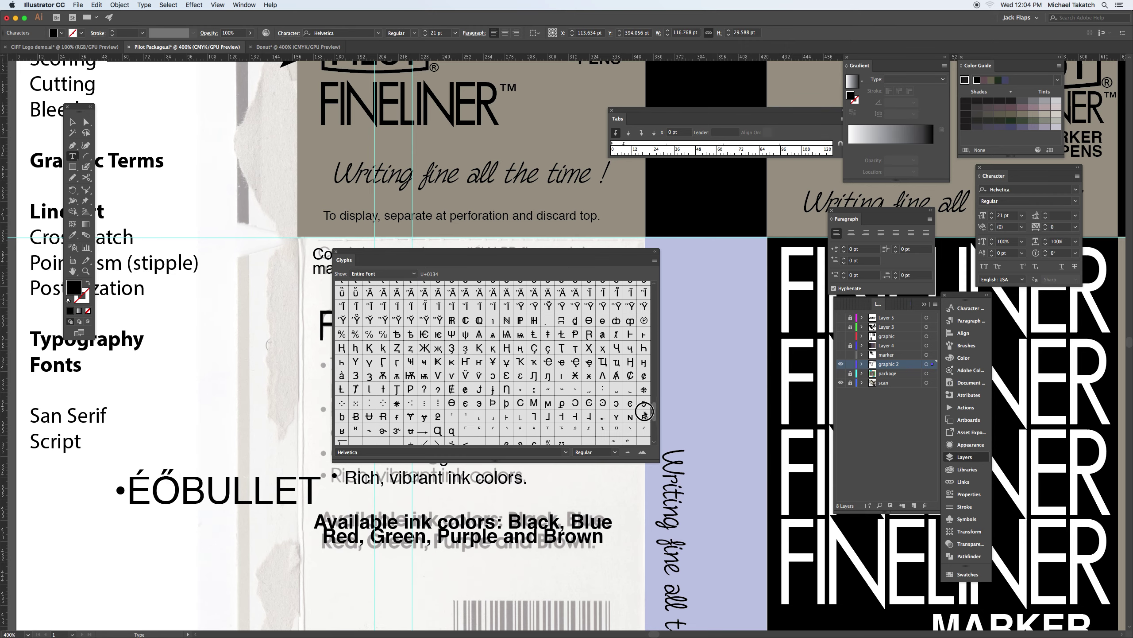
scroll(644, 422, "down", 2)
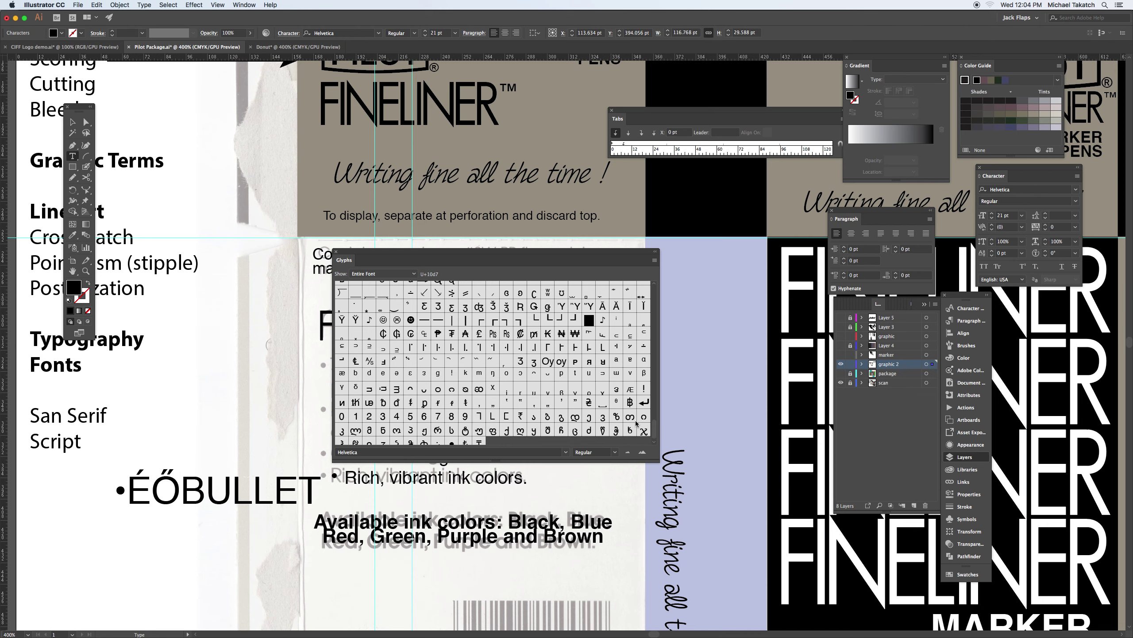
double_click(410, 319)
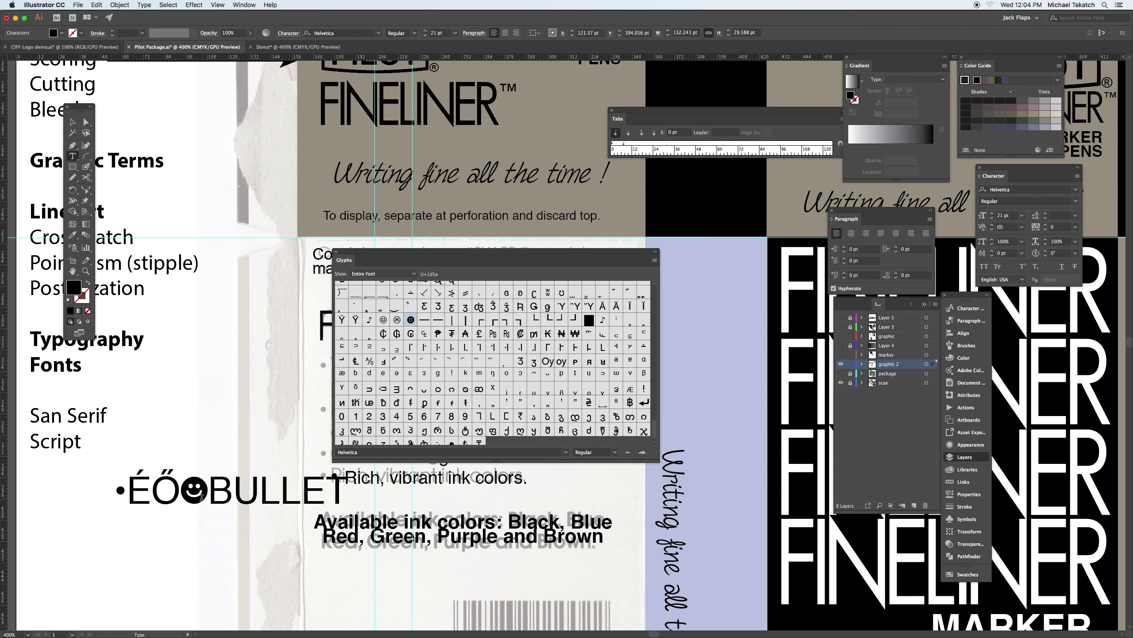
- Make the smiley 9 pt with a 4 pt baseline shift
left_click_drag(208, 491, 182, 490)
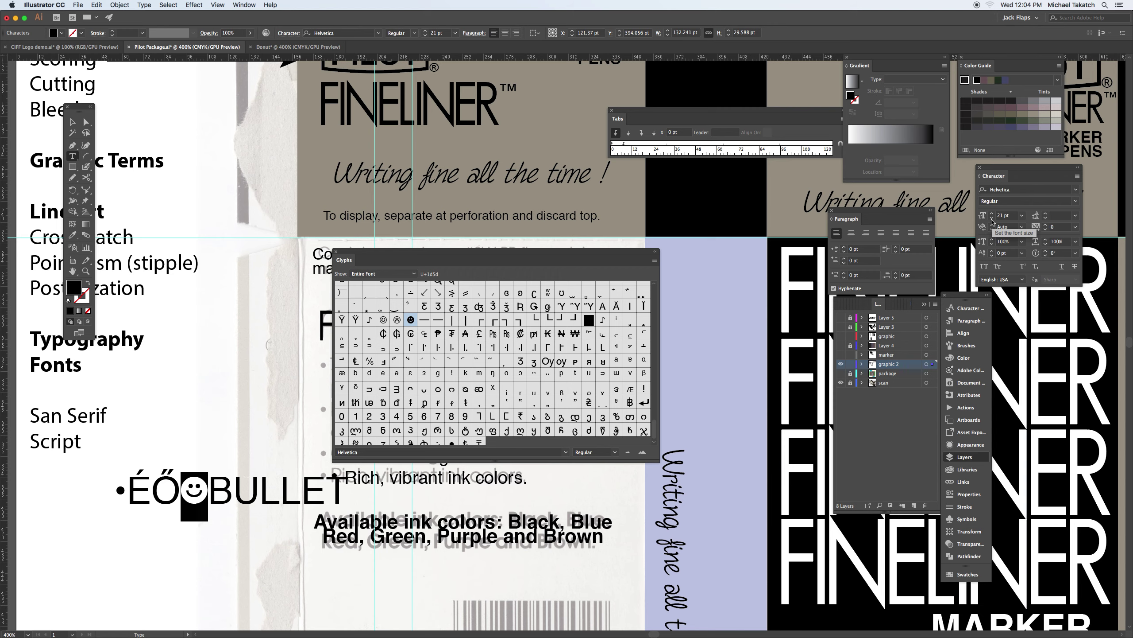
left_click(1022, 215)
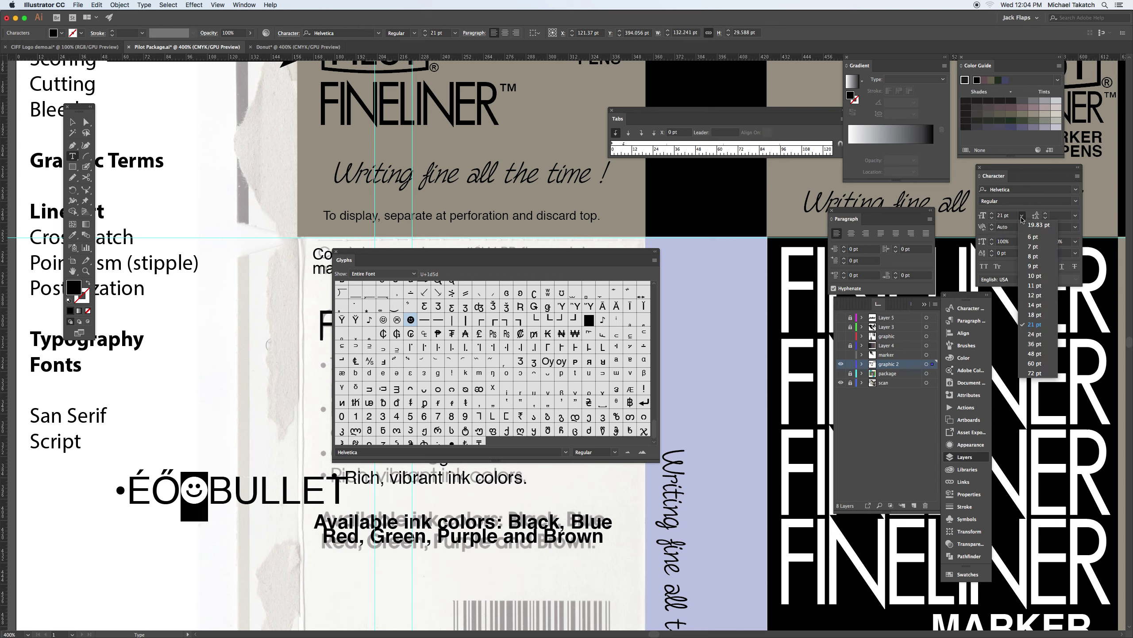
left_click(1034, 266)
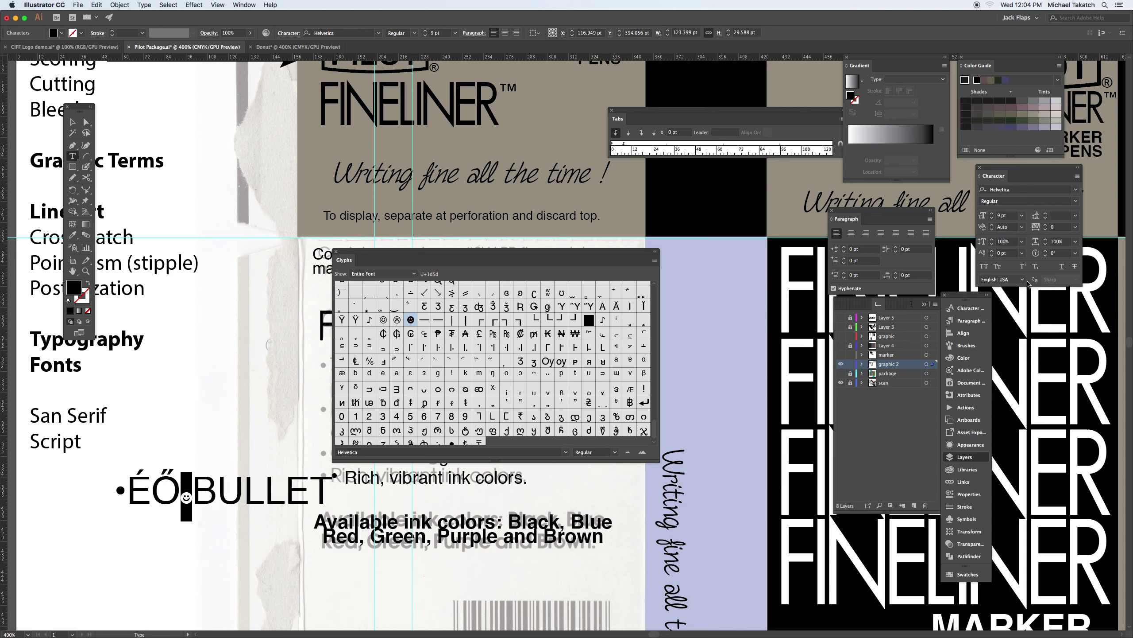
left_click(992, 251)
left_click(991, 251)
left_click(991, 252)
left_click(992, 252)
left_click(73, 122)
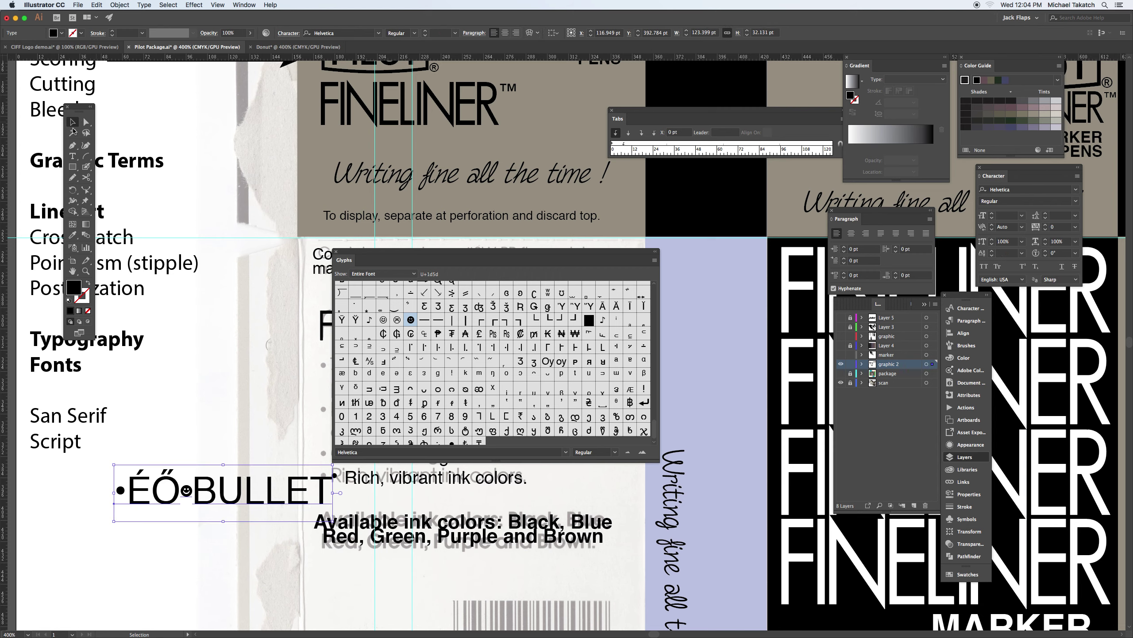
- Delete the ÉŐ☻BULLET sample text and move the Glyphs panel off the bullet list
key("Delete")
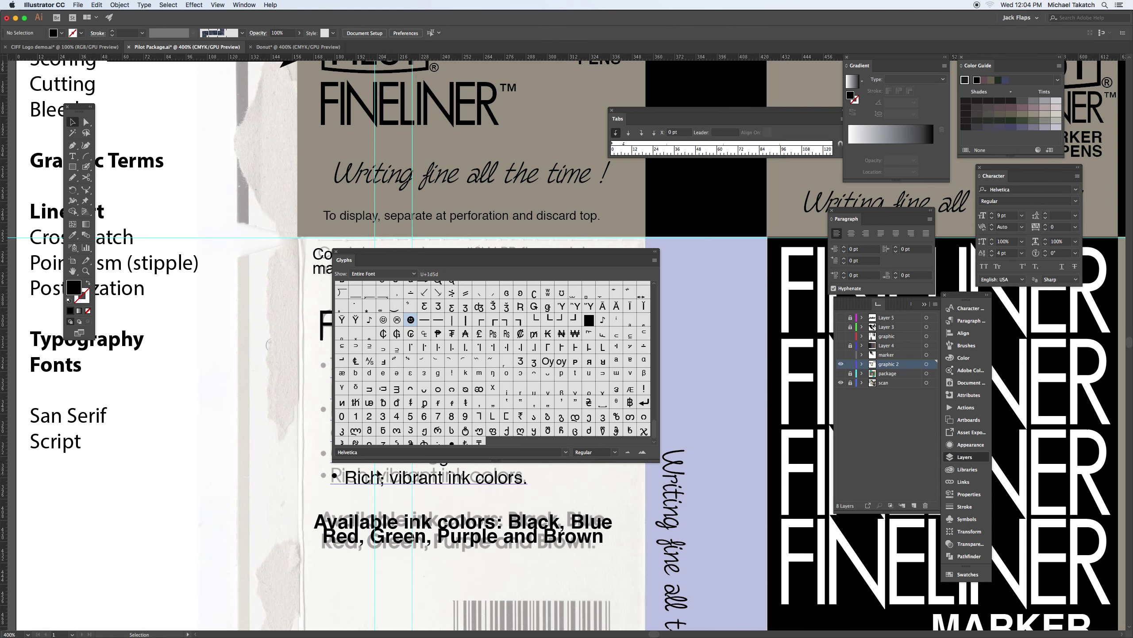
left_click_drag(383, 251, 683, 394)
left_click(493, 425)
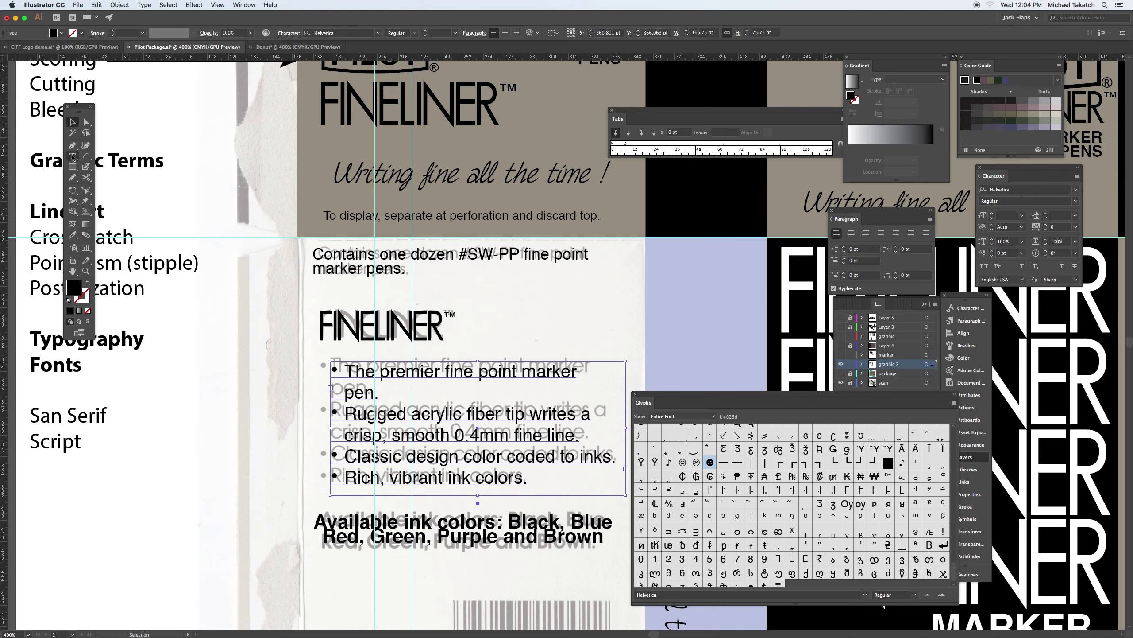
- Select all four bullet paragraphs of the feature list, including the final period
key("t")
left_click(362, 418)
key("super+a")
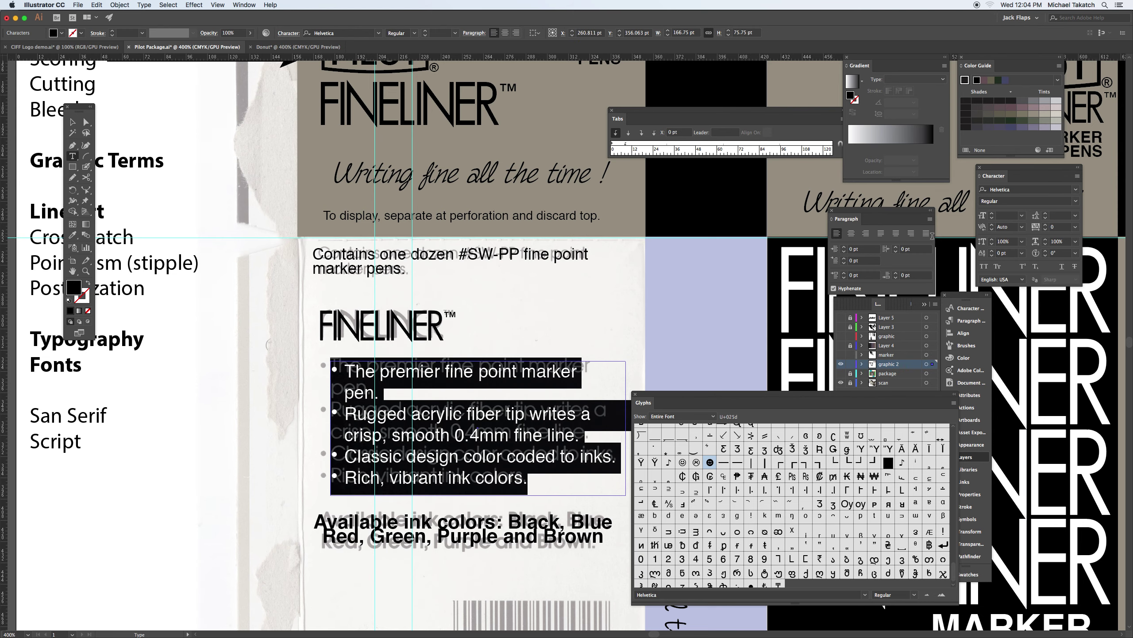
left_click_drag(519, 371, 544, 372)
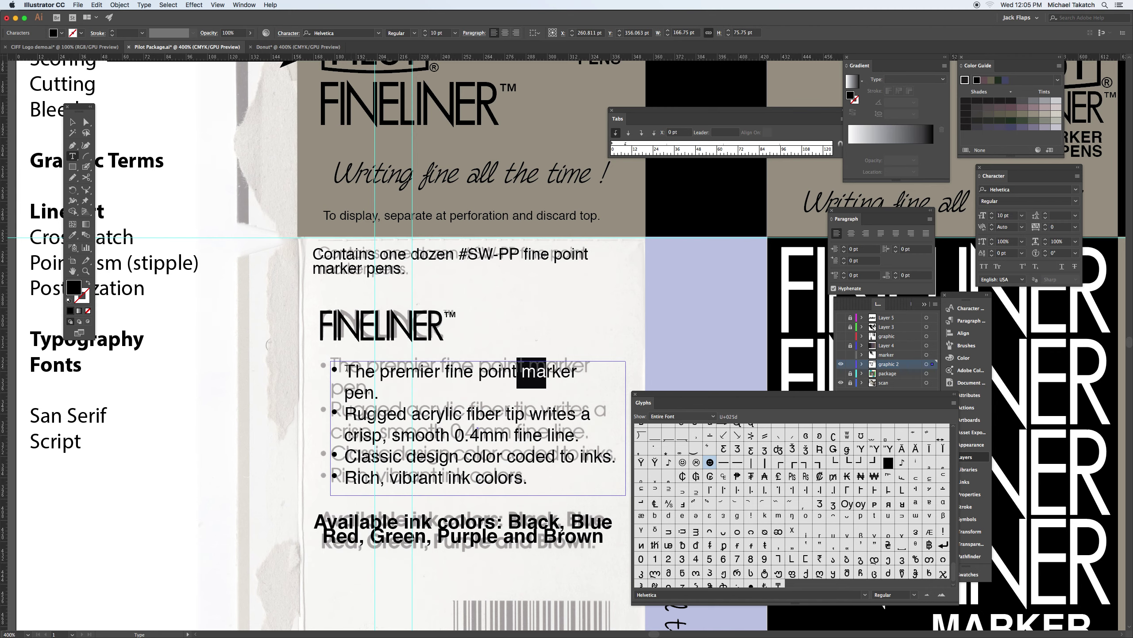
left_click_drag(347, 368, 525, 478)
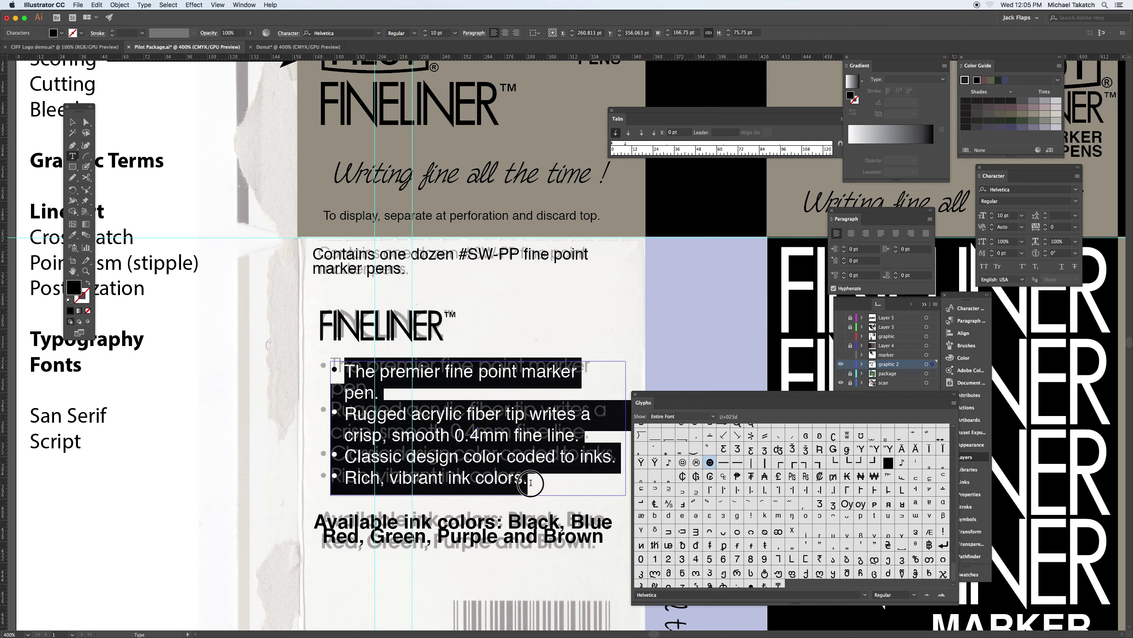
left_click_drag(330, 363, 528, 467)
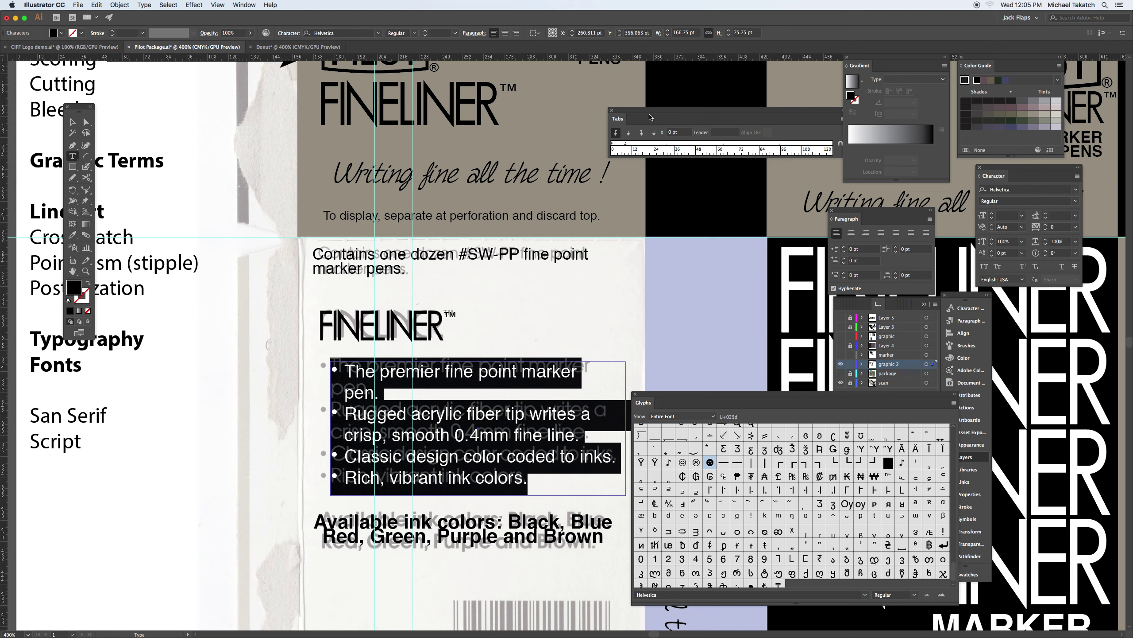
- Snap the Tabs ruler directly above the bullet list, then deselect the text
left_click_drag(654, 112, 457, 181)
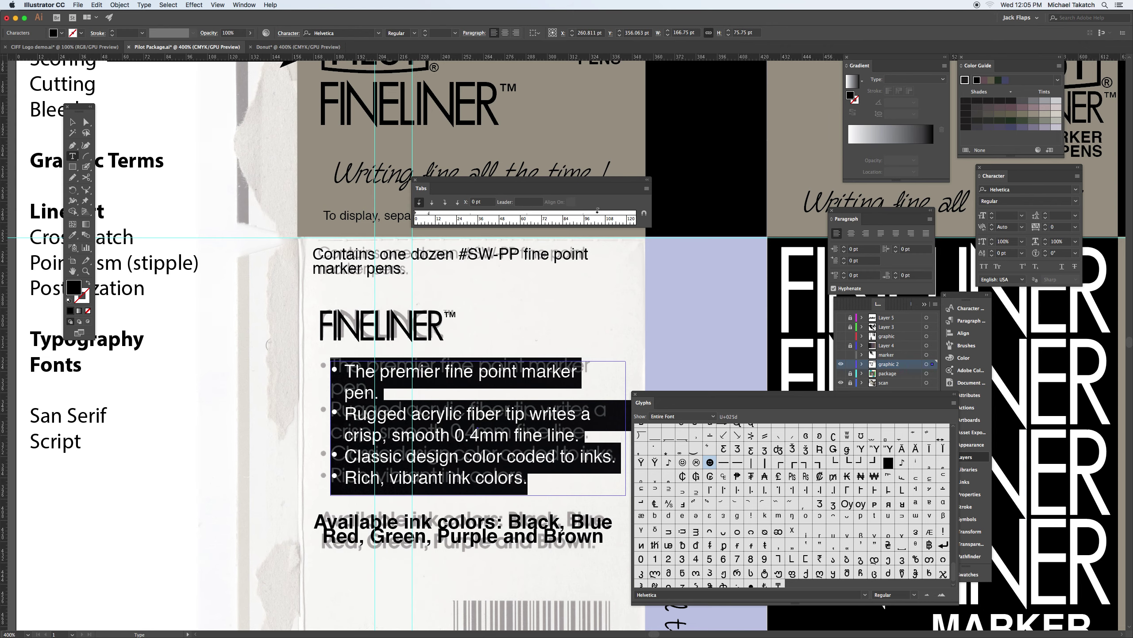
left_click(644, 215)
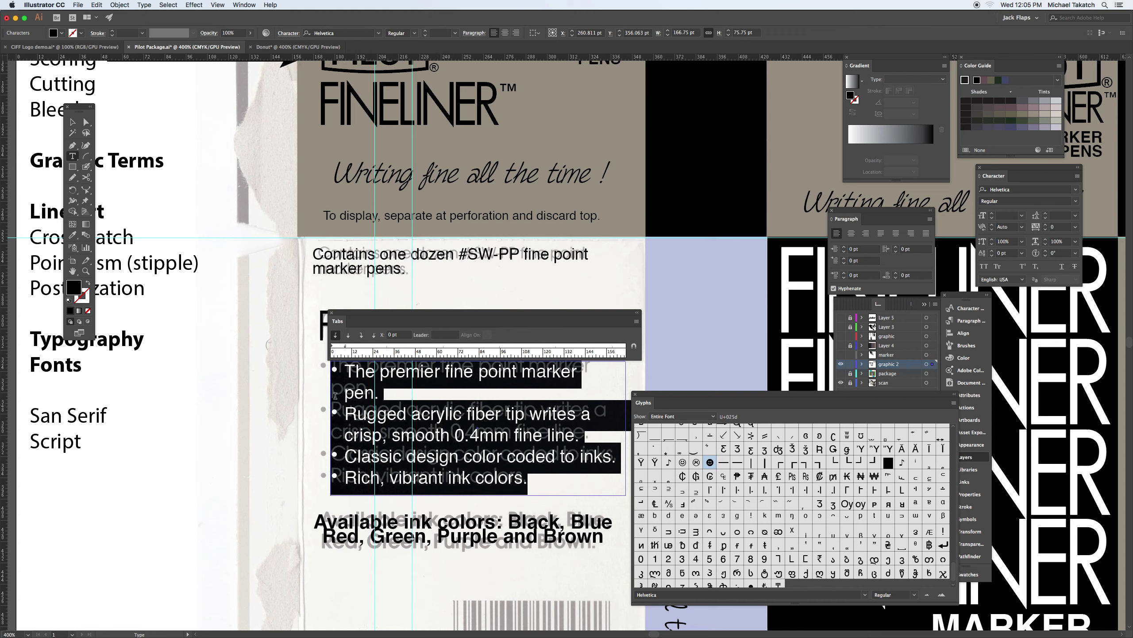
left_click(73, 122)
left_click(159, 210)
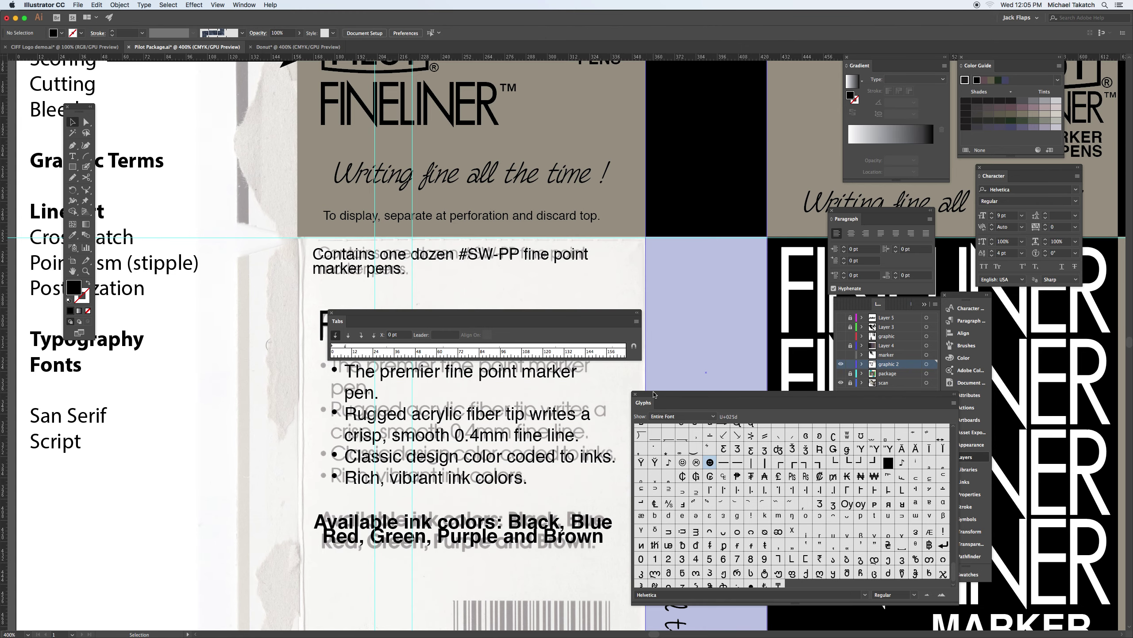
- Try 11 pt leading on the Available ink colors text, then return it to 8 pt
left_click(516, 528)
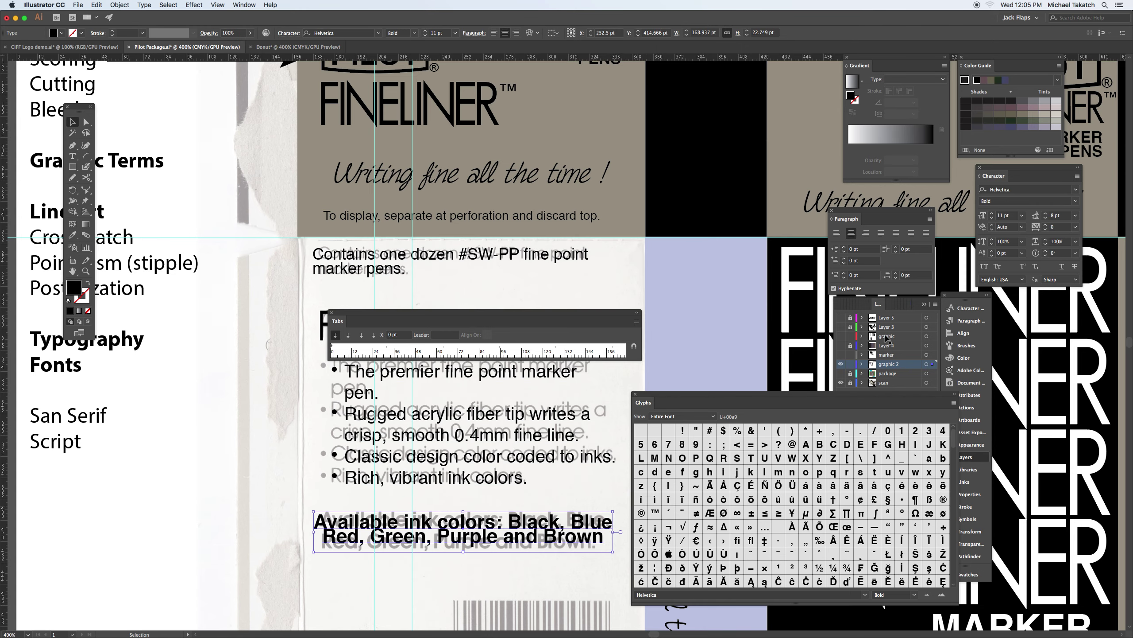
left_click(1062, 217)
key("Up")
key("Up")
key("Up")
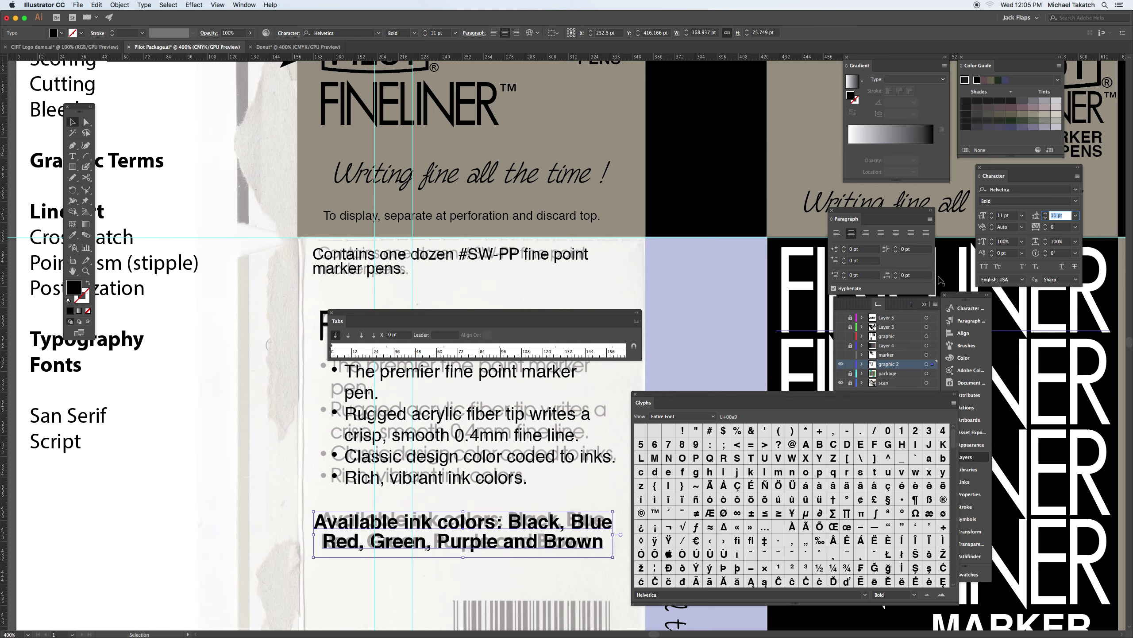
key("Down")
key("Down")
key("Down")
- Pan to the barcode area and zoom out to see more of the package
left_click_drag(587, 424, 504, 195)
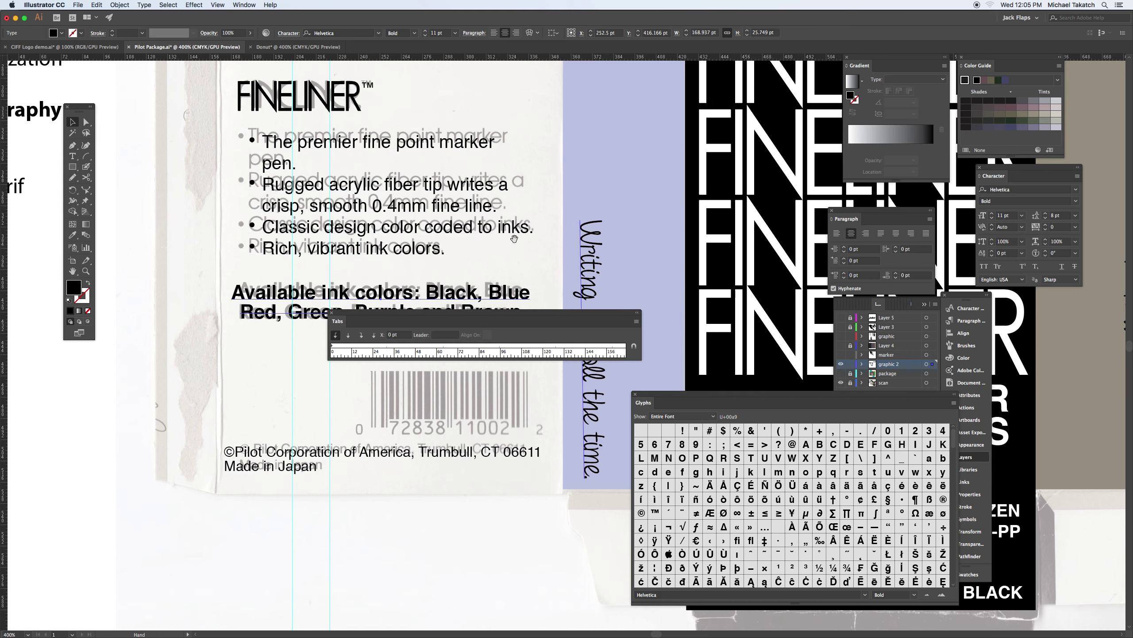
left_click_drag(487, 314, 409, 159)
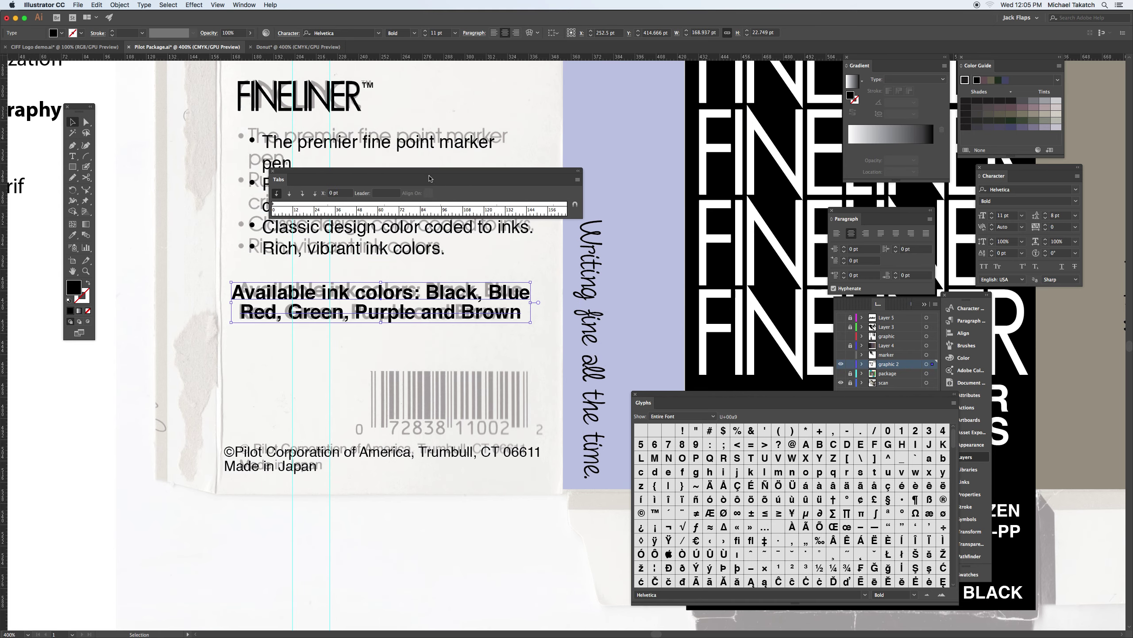
key("ctrl+shift+a")
key("ctrl+minus")
key("ctrl+minus")
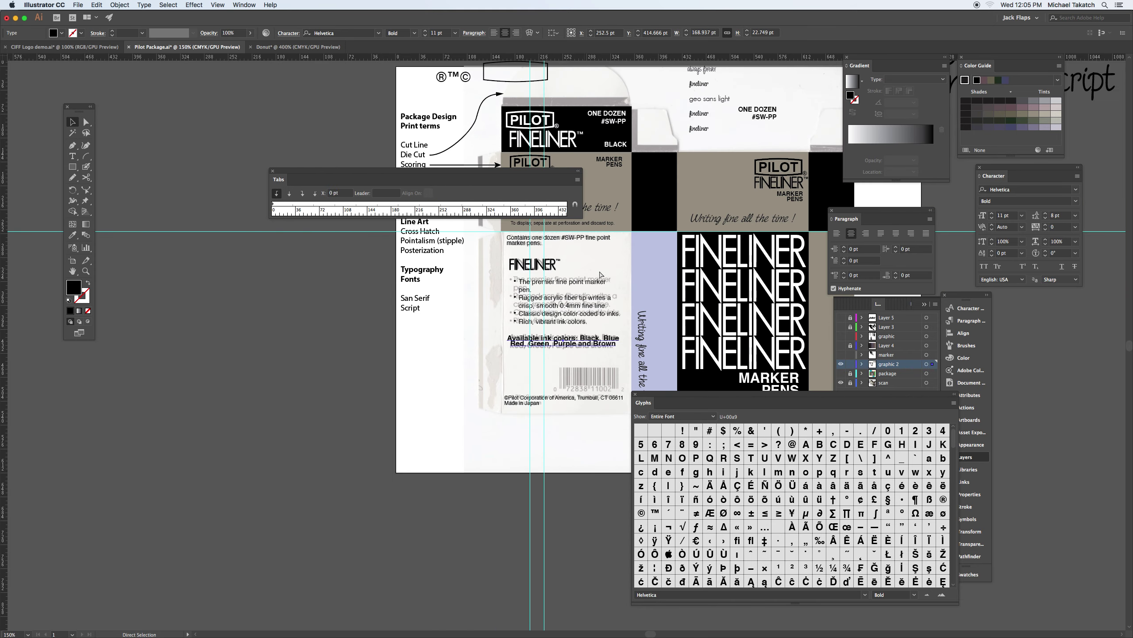
- Show the pen illustrations layer and hide Layer 4 and the scanned package background
left_click_drag(723, 321, 403, 357)
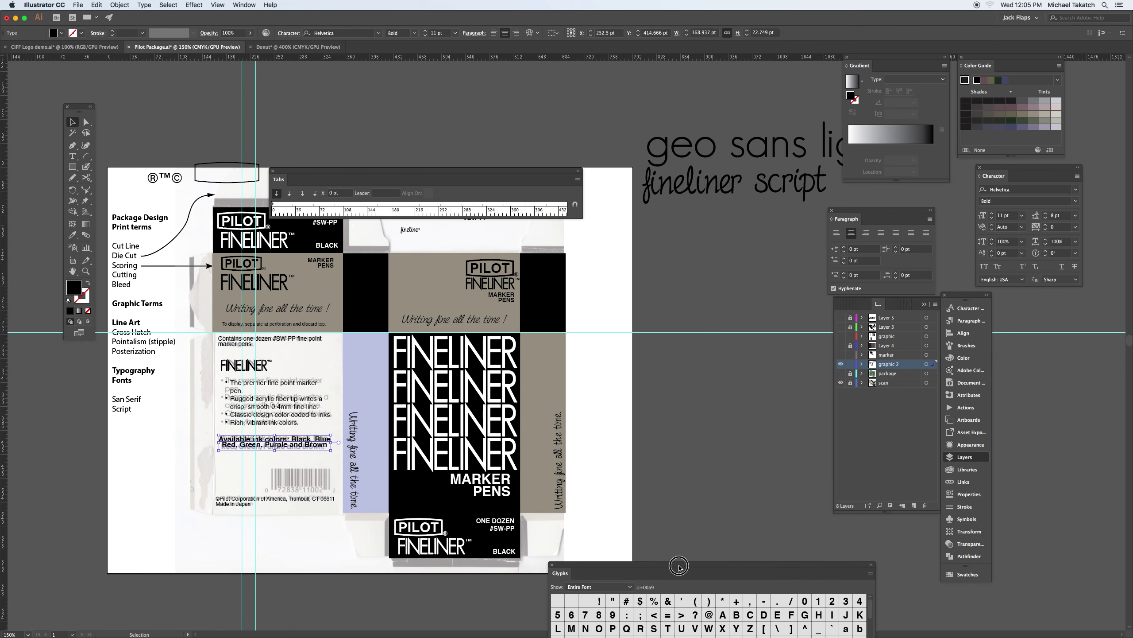
left_click(974, 458)
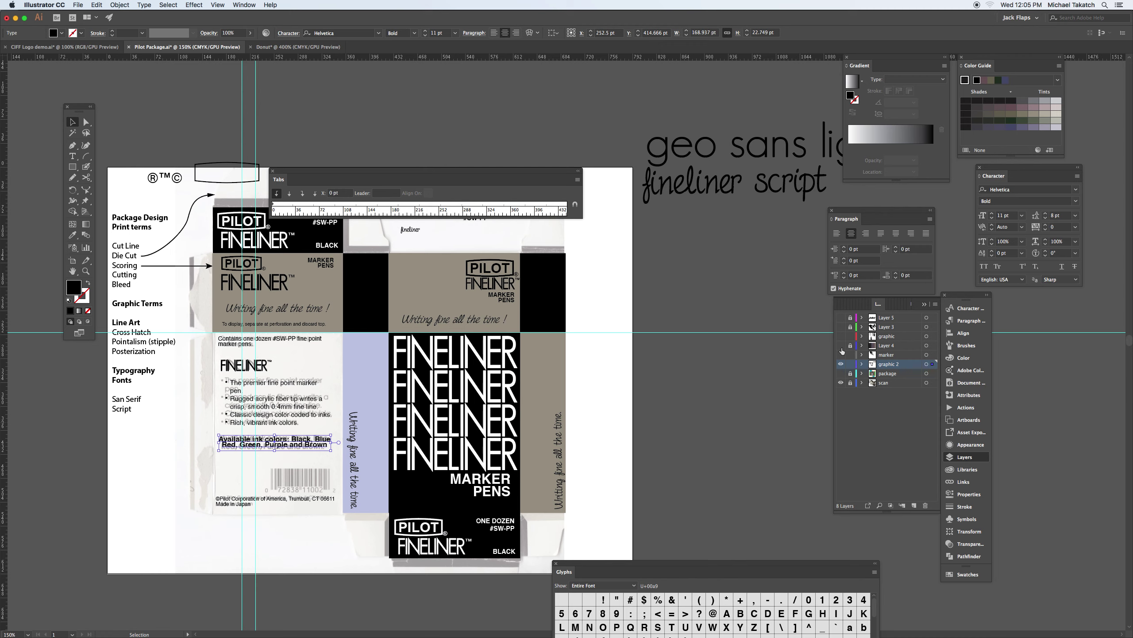
left_click(840, 346)
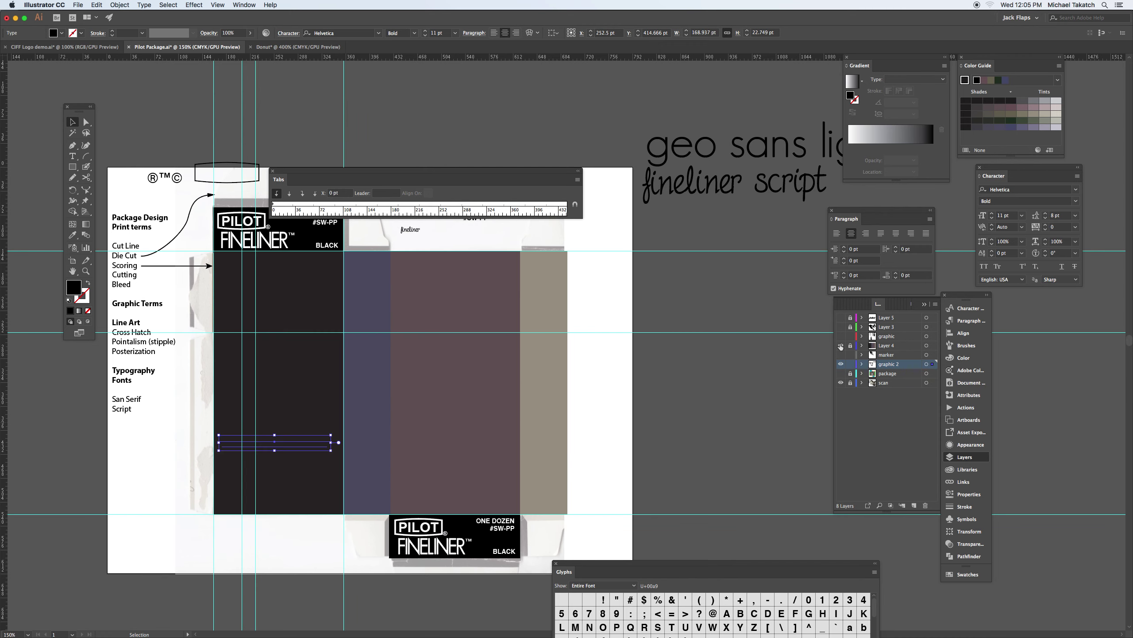
left_click(841, 345)
left_click(841, 336)
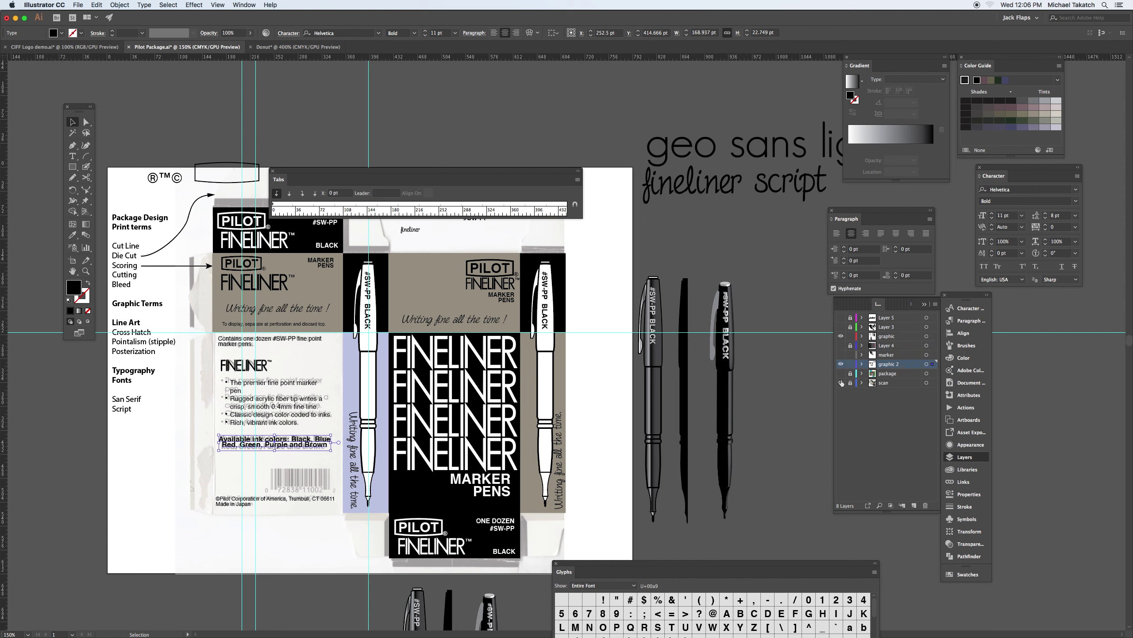
left_click(840, 383)
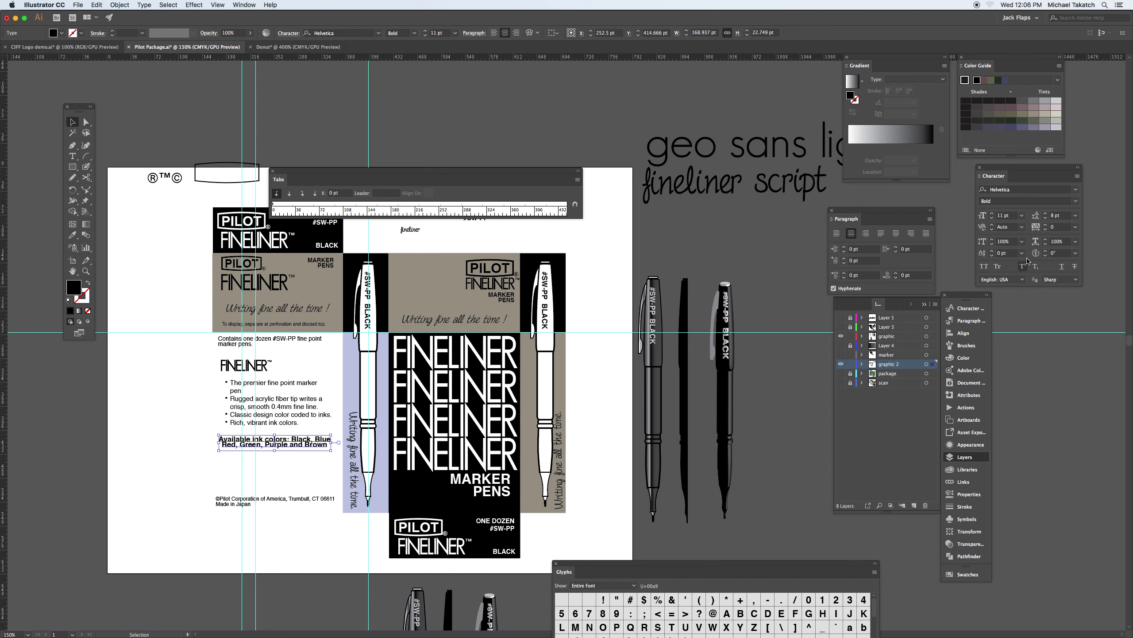
- Set the ink colors text leading to 12 pt, restore the scan background, and deselect
left_click(1058, 216)
type("10")
key("Return")
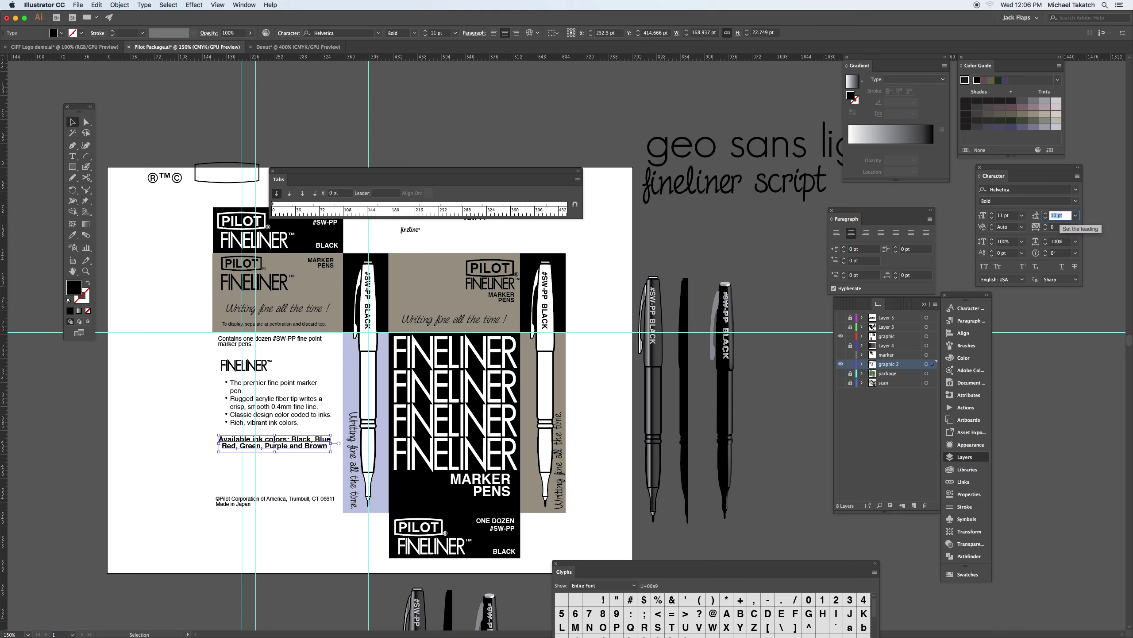
type("12")
key("Return")
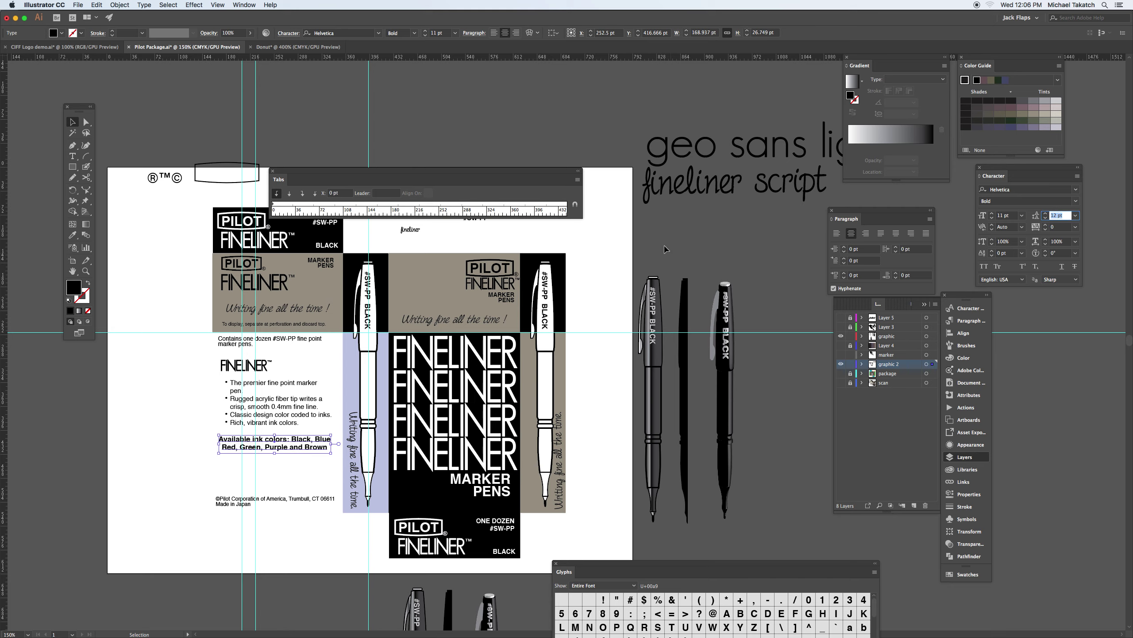
left_click(841, 383)
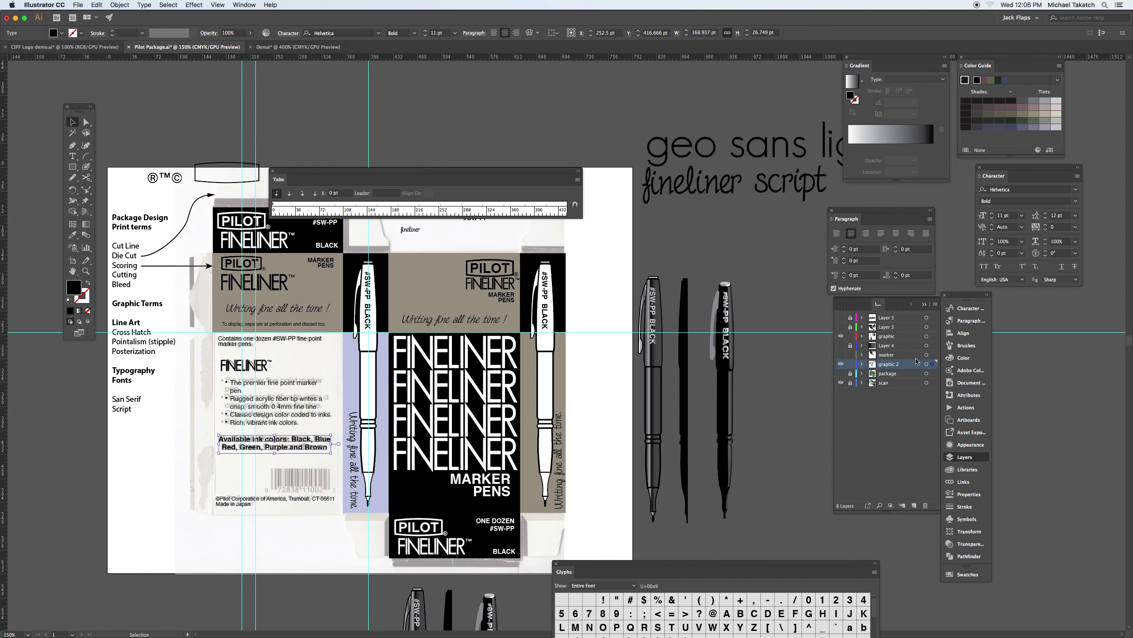
left_click(302, 480)
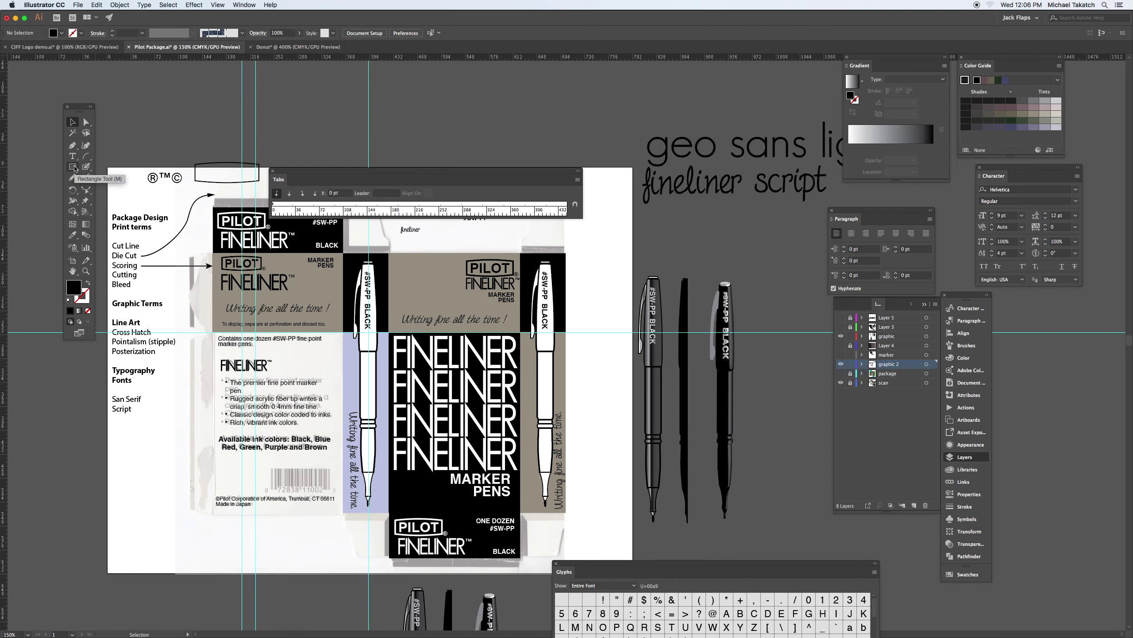
- Type 2019 as a new text line and move it down to the barcode's digits
left_click(72, 156)
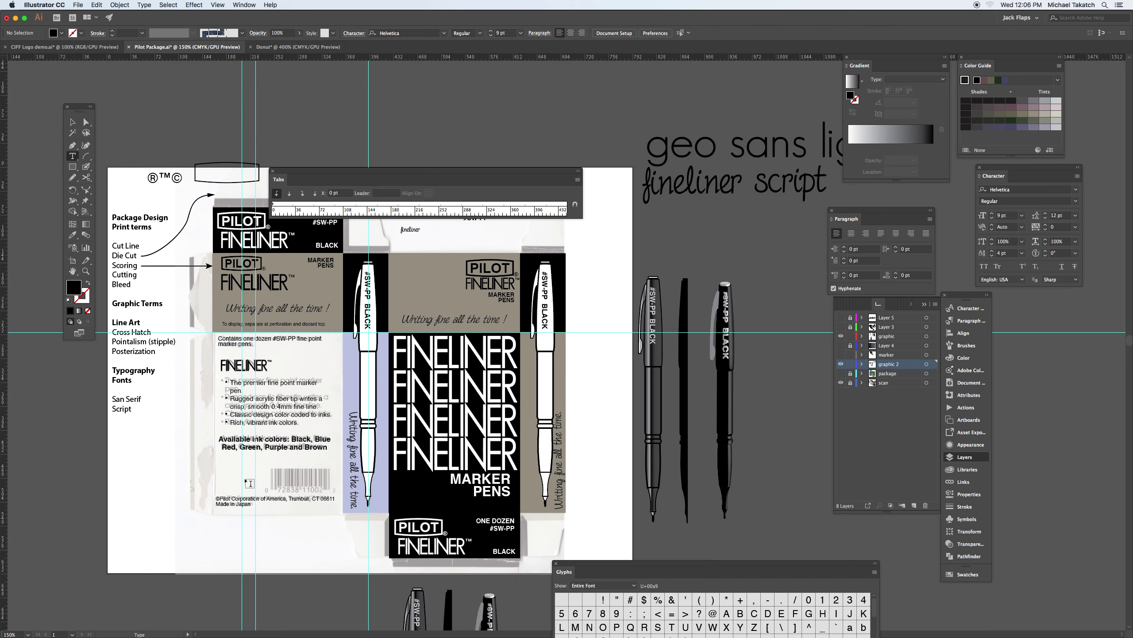
left_click(277, 490)
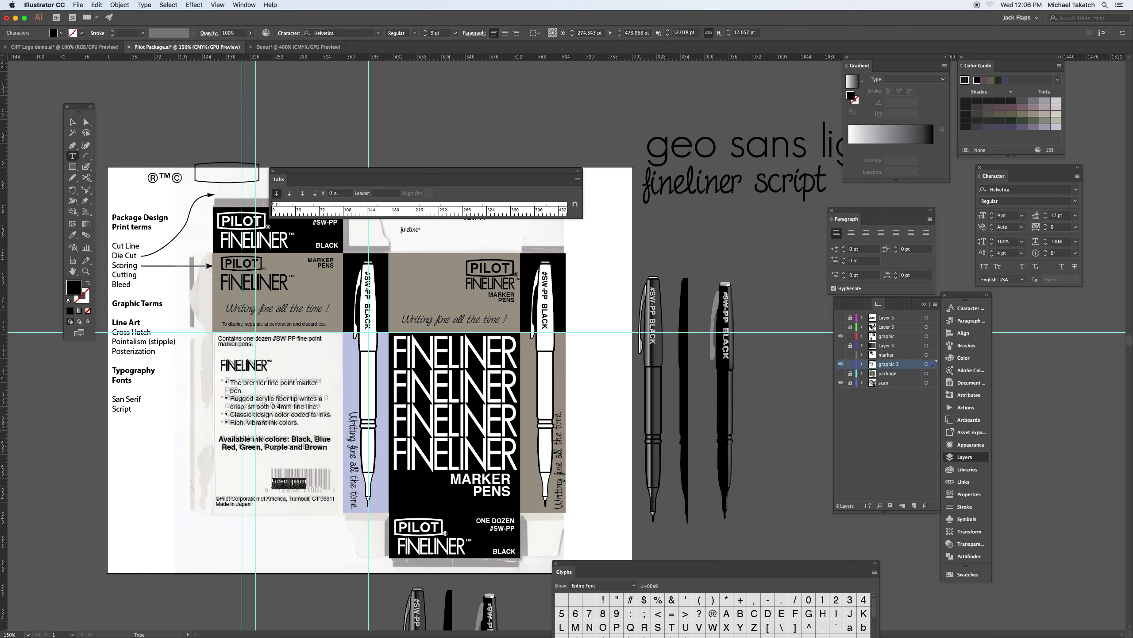
type("2019")
left_click(72, 121)
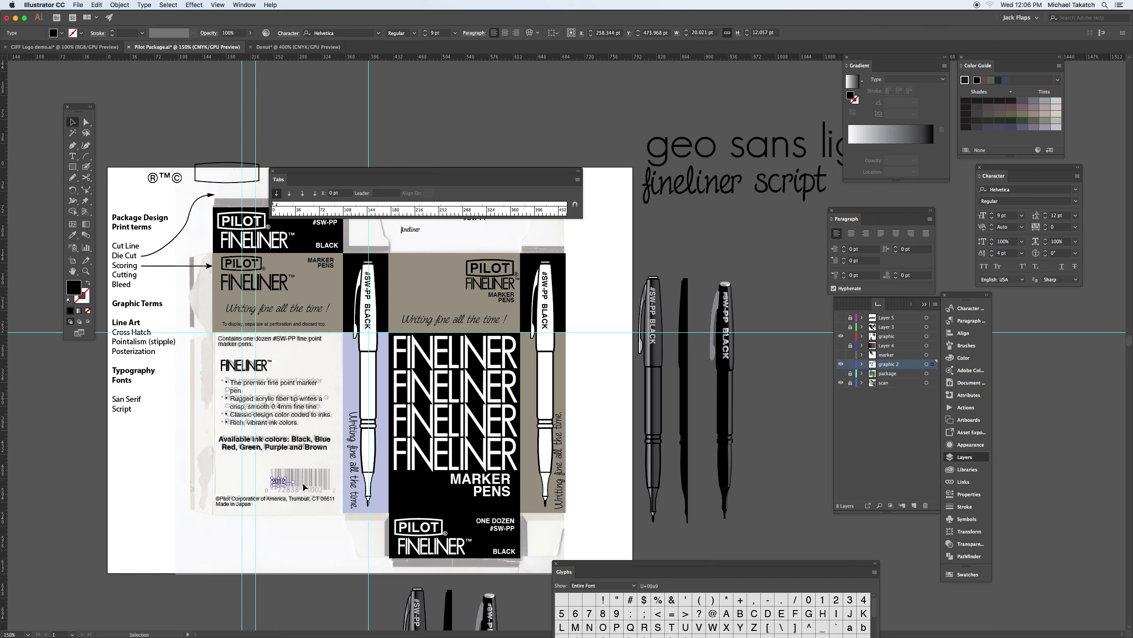
key("super+equal")
key("super+equal")
key("super+equal")
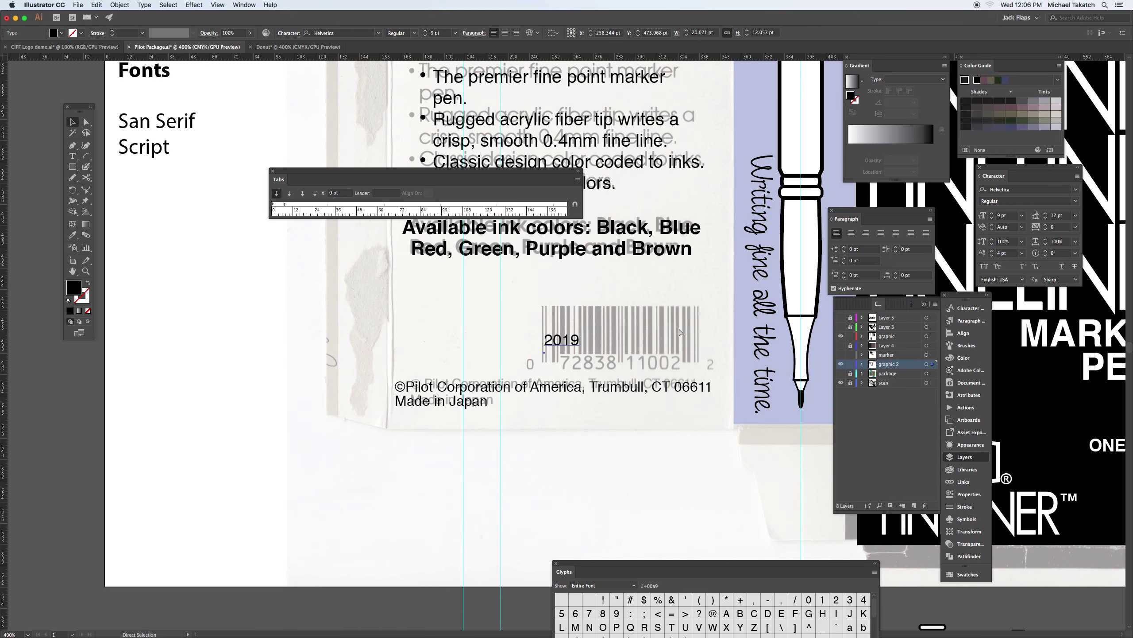
left_click_drag(571, 341, 590, 367)
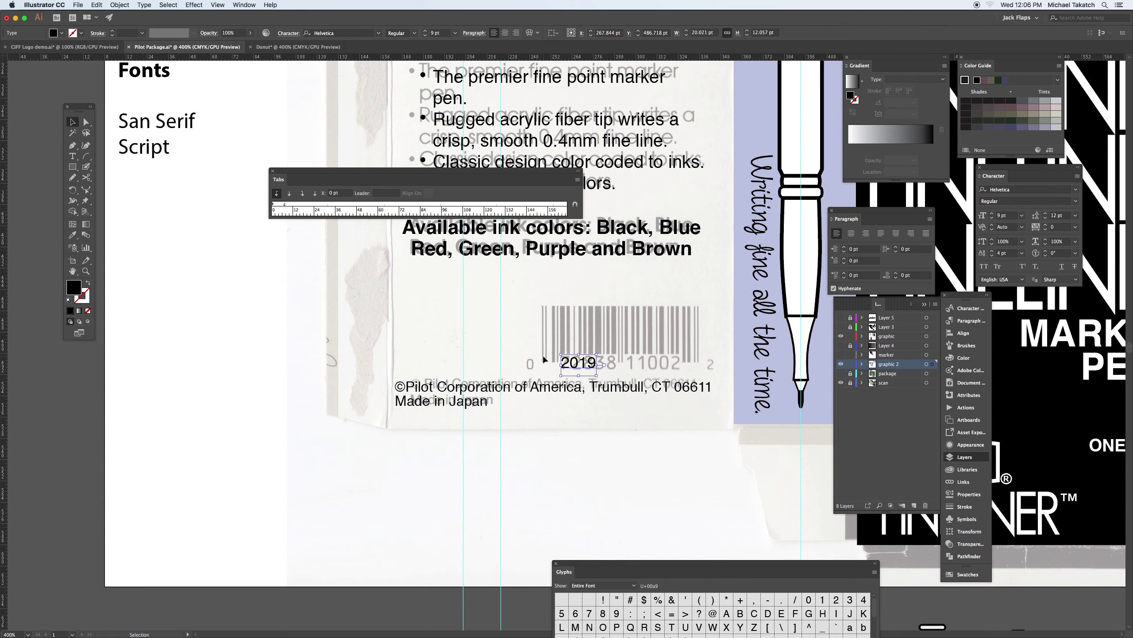
- Insert '05 08 ' before 2019 and set the date text to 10 pt
key("t")
left_click(563, 360)
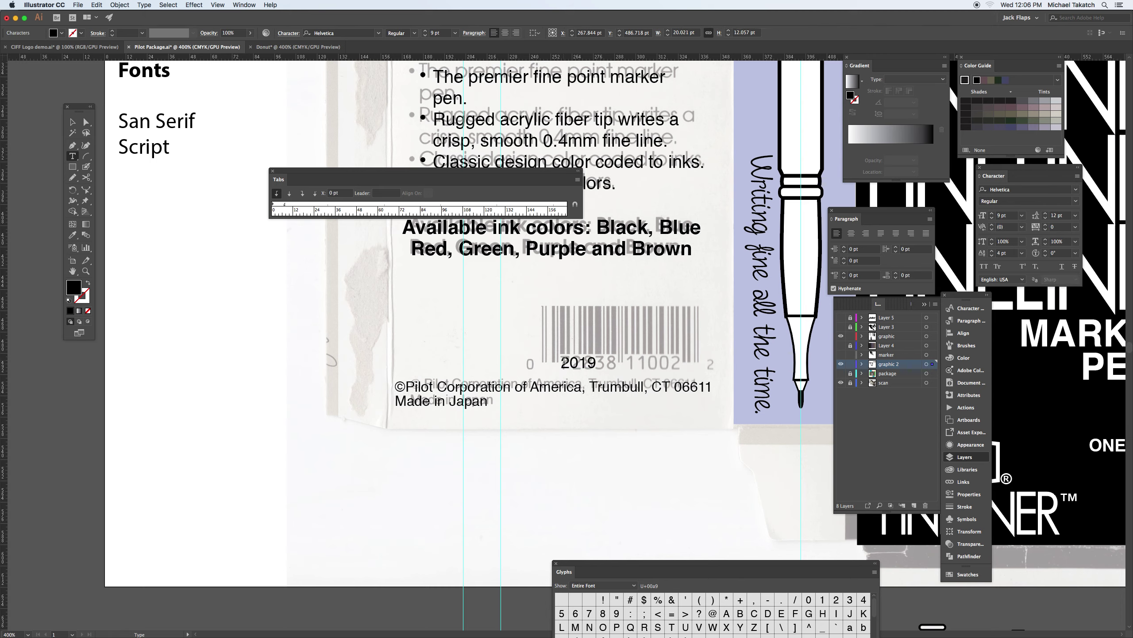
type("05 0")
type("8")
left_click(72, 122)
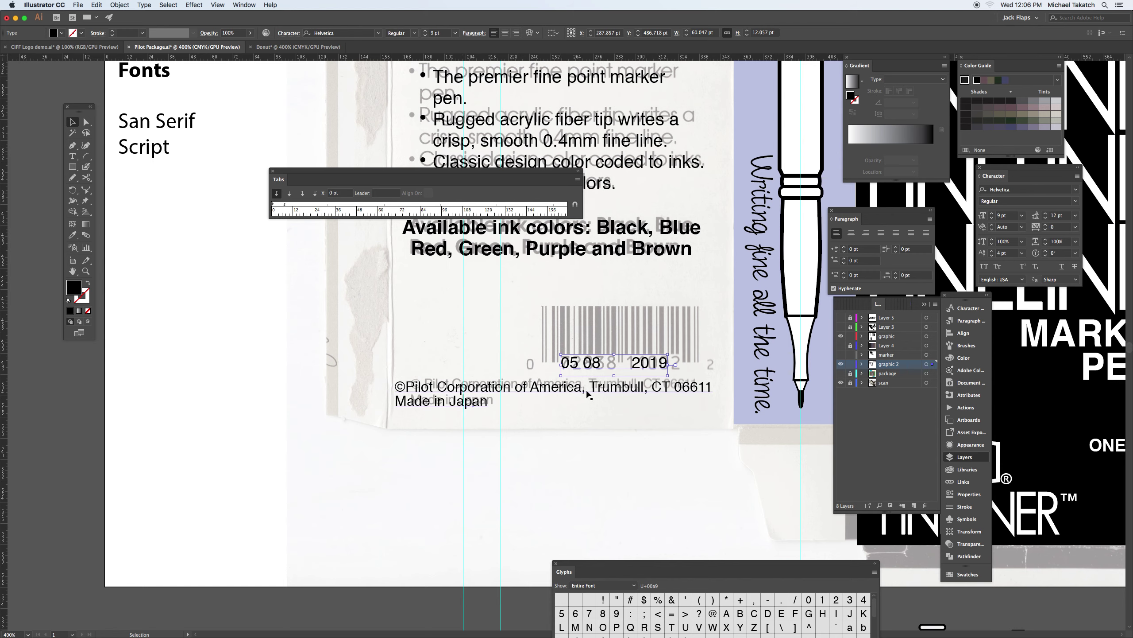
left_click(1004, 215)
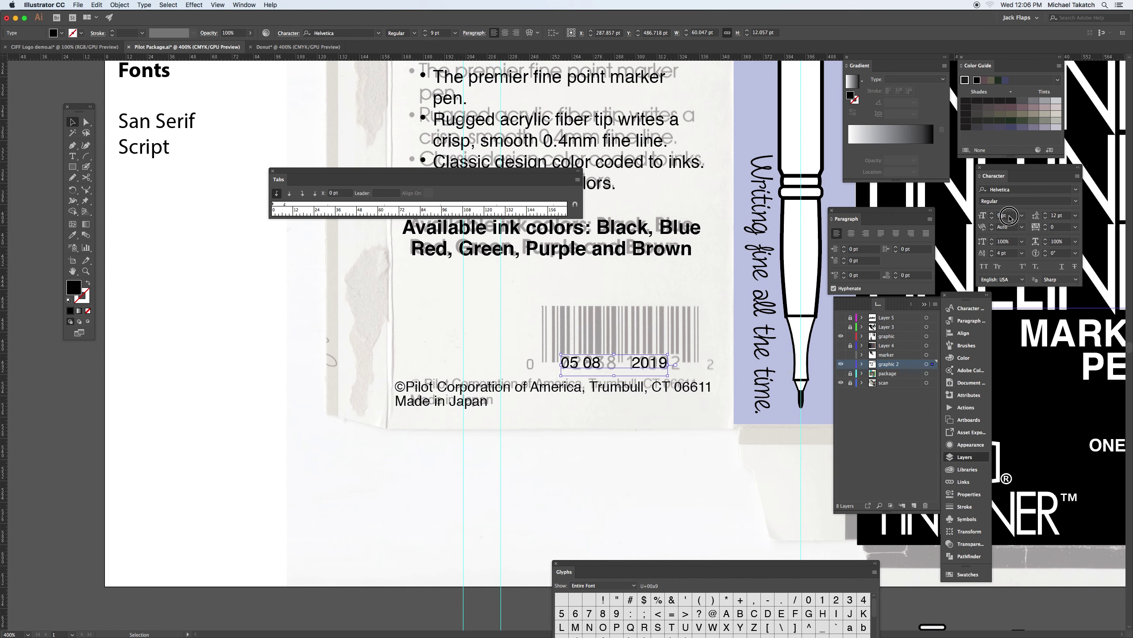
type("10")
key("Return")
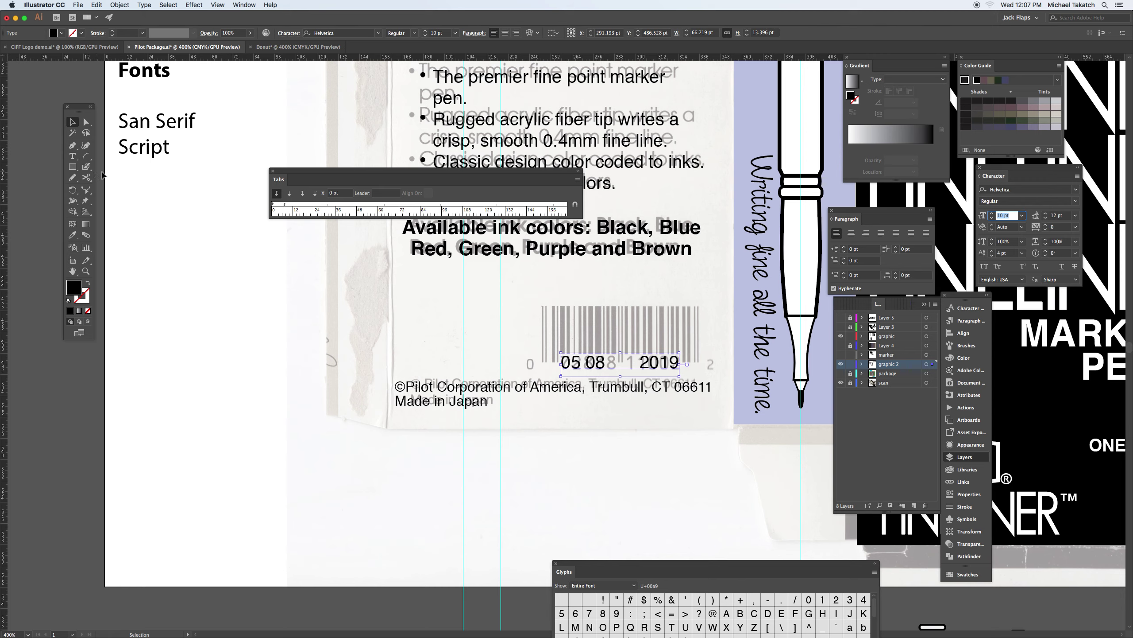
left_click(74, 168)
- Draw a vertical line at the barcode's left edge and give it a black stroke
left_click(86, 156)
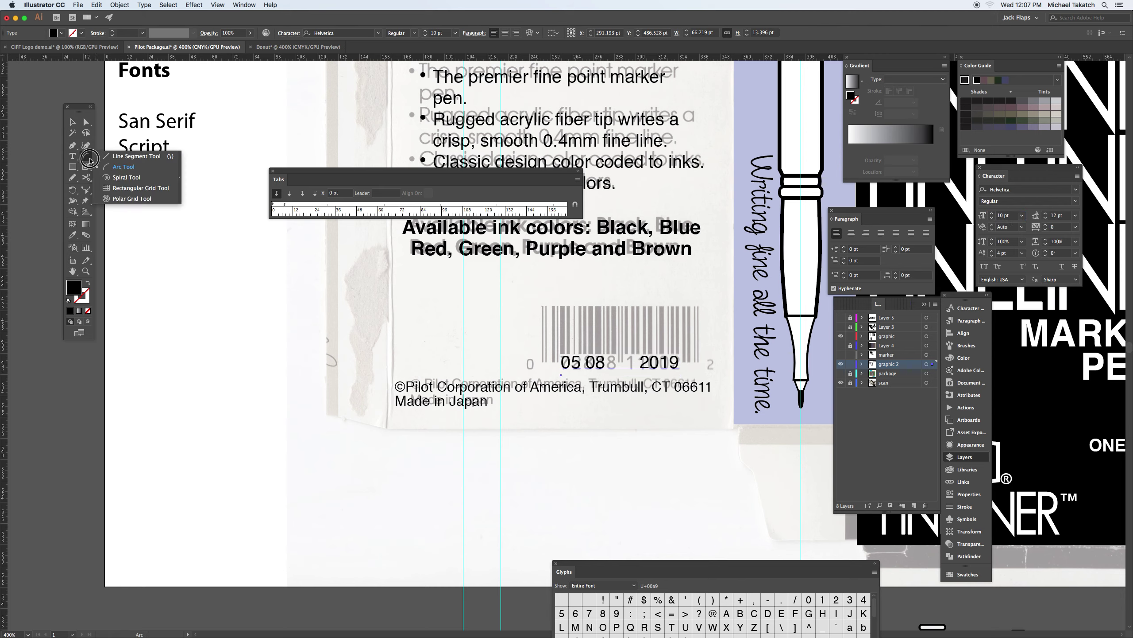
left_click(125, 157)
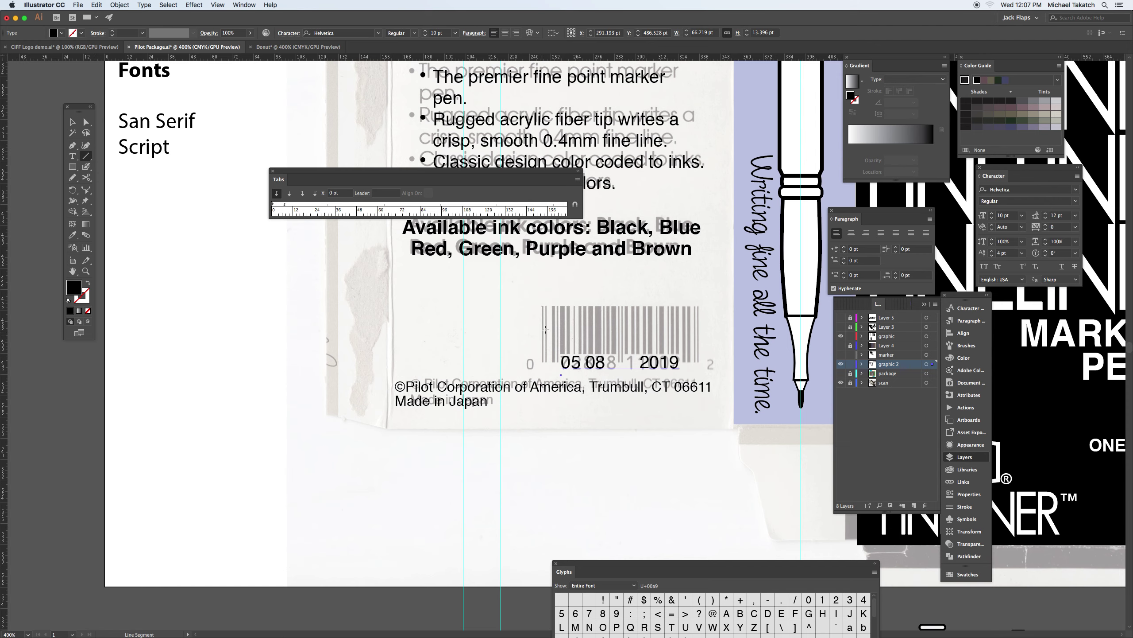
key("super+equal")
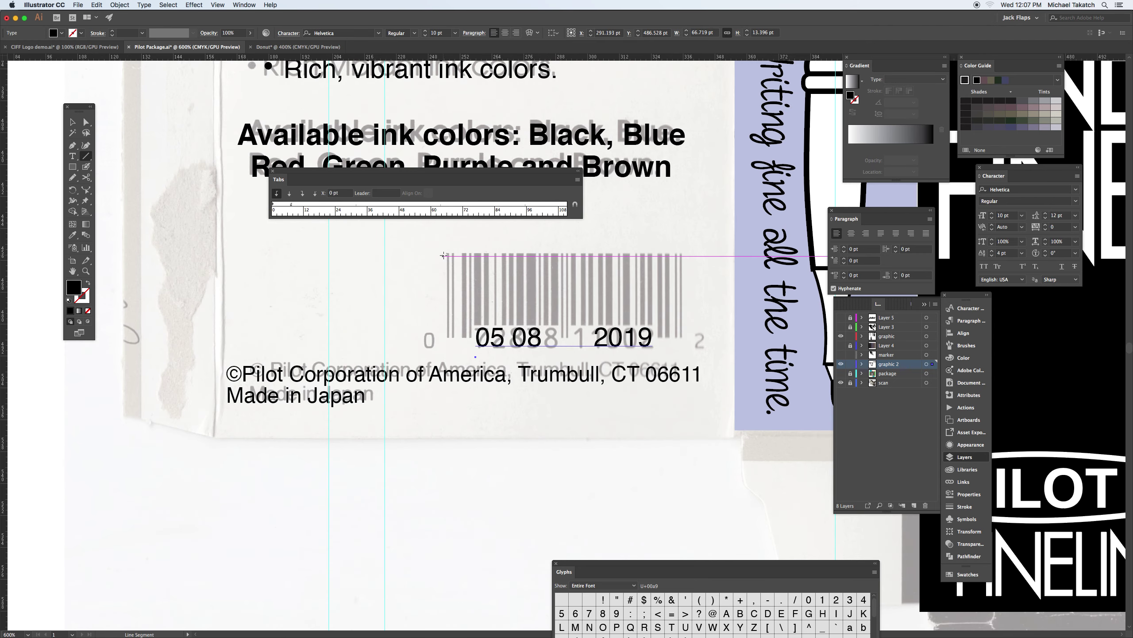
left_click_drag(447, 254, 448, 338)
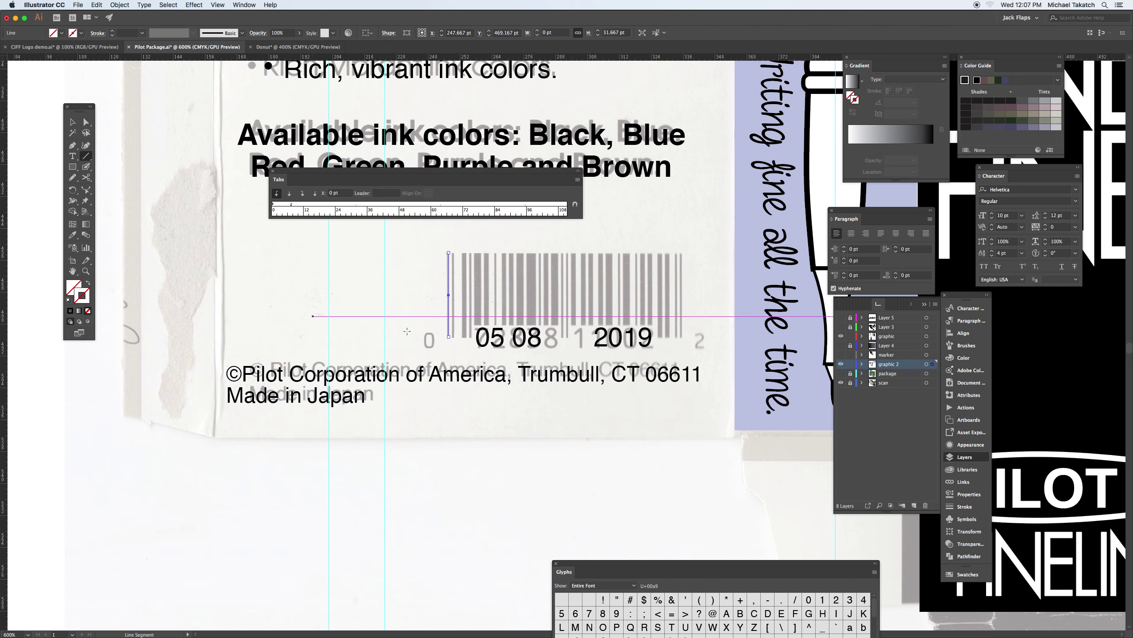
left_click(1011, 102)
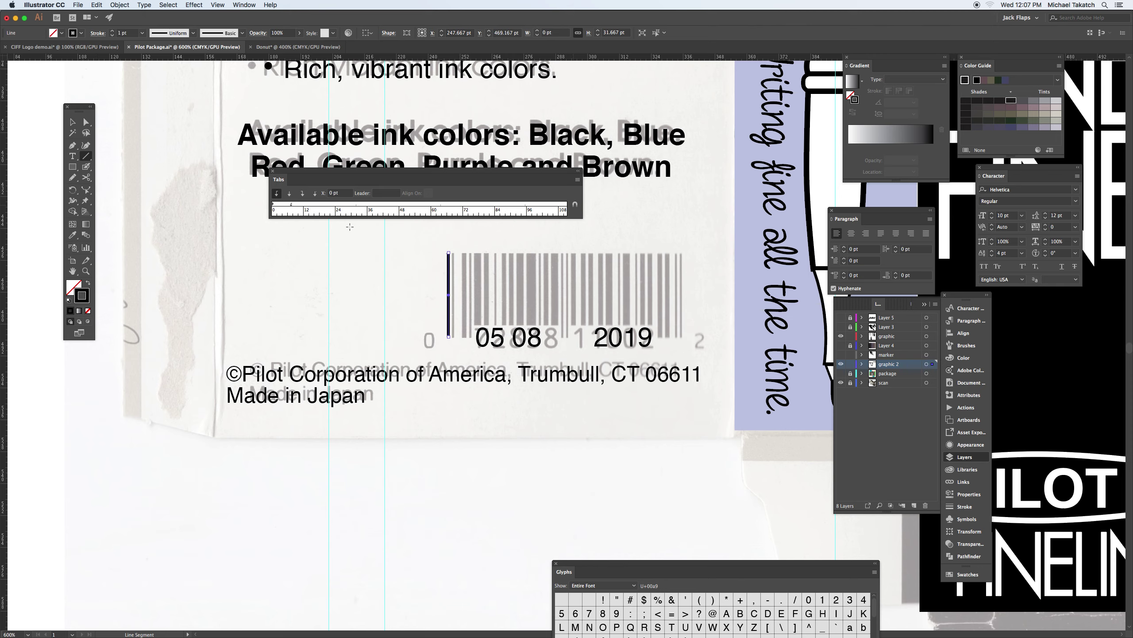
left_click(72, 121)
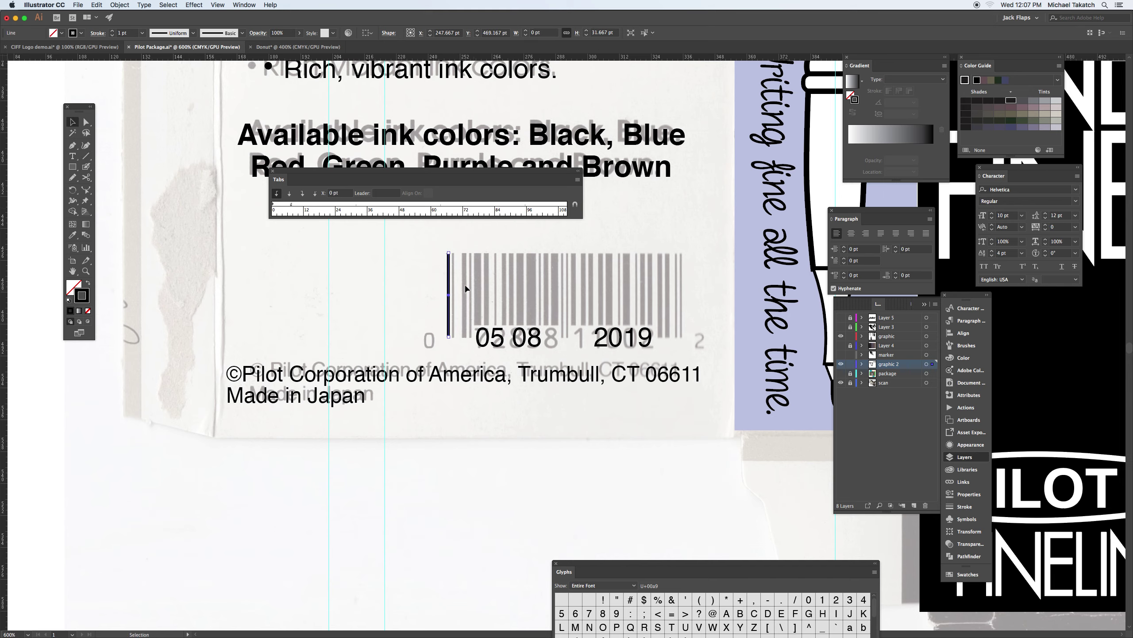
- Make a trial offset copy of the bar, then undo the extra copies
mouse_move(450, 285)
left_mouse_down()
mouse_move(641, 293)
mouse_move(454, 284)
left_mouse_up()
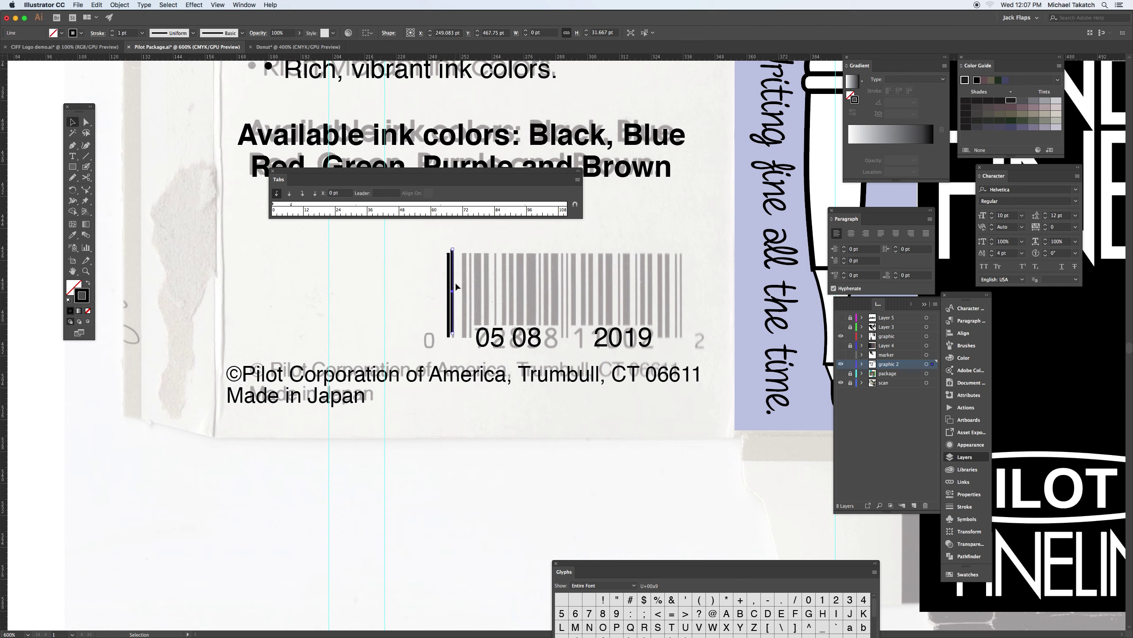
key("super+d")
key("super+z")
key("super+z")
left_click(441, 286)
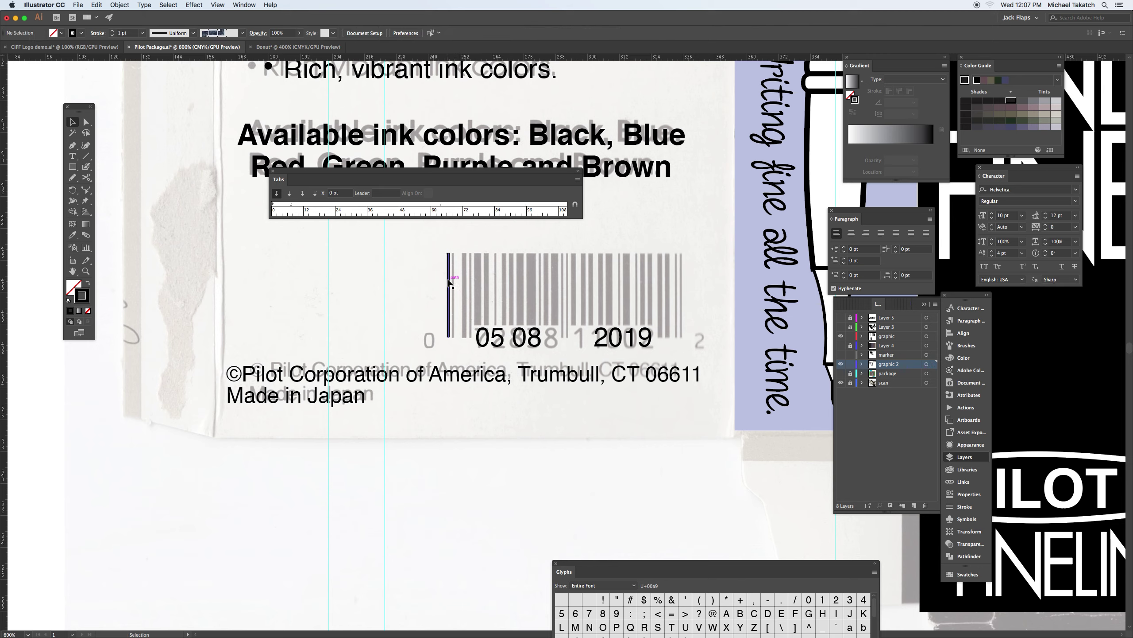
- Copy the bar slightly right and repeat with Cmd+D until bars reach the barcode's right end
left_click_drag(450, 283, 456, 283)
key("super+d")
key("super+d")
key("super+d")
key("super+d")
key("super+d")
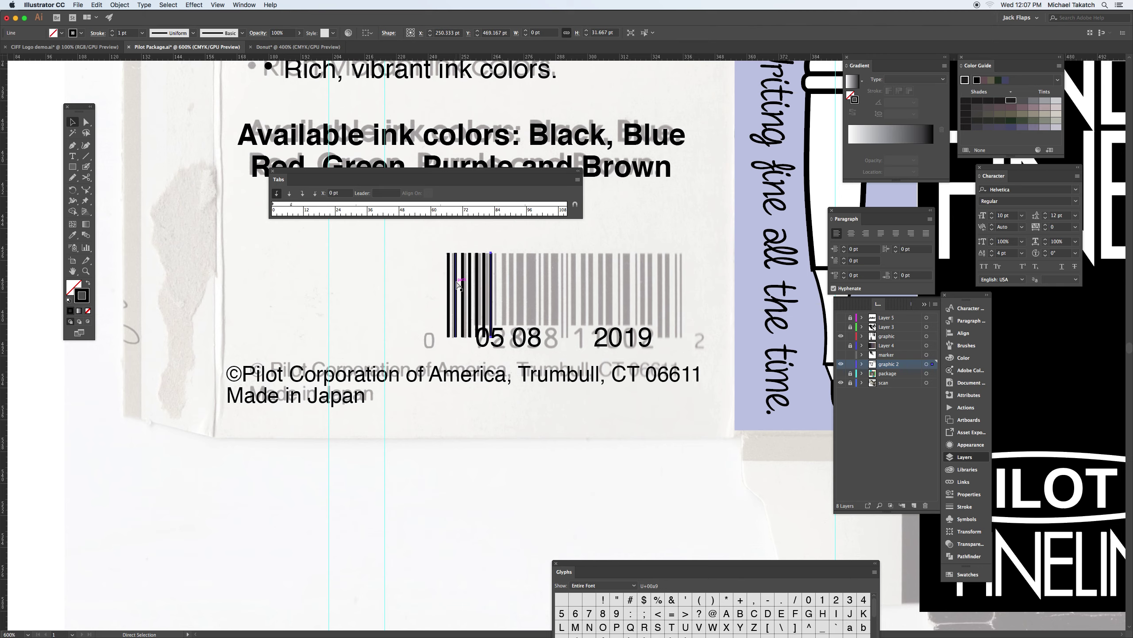
key("super+d")
key("super+d")
key("super+d")
key("super+d")
key("super+d")
key("super+d")
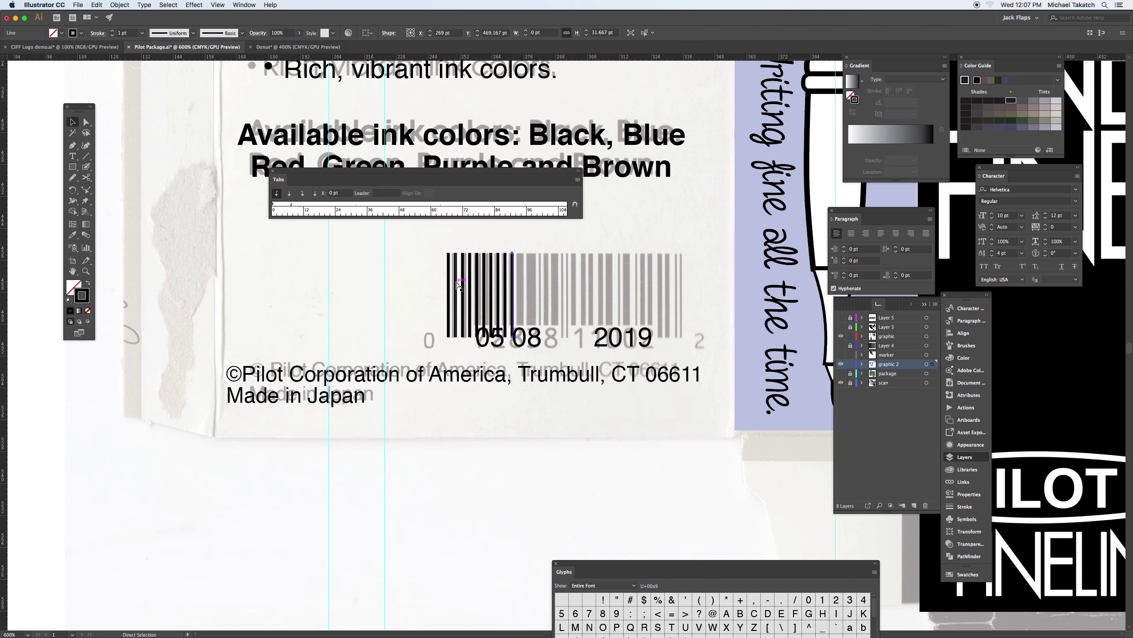
key("super+d")
key("super+d")
key("super+d")
key("super+d")
key("super+d")
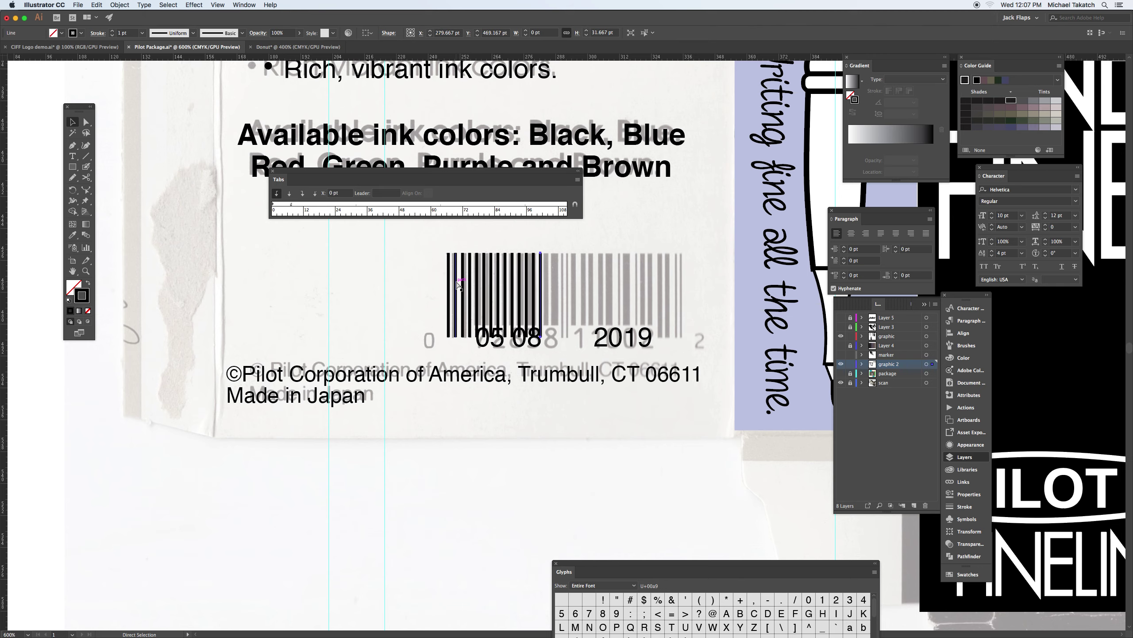
key("super+d")
key("super+d")
key("super+d")
key("super+d")
key("super+d")
key("super+d")
key("super+d")
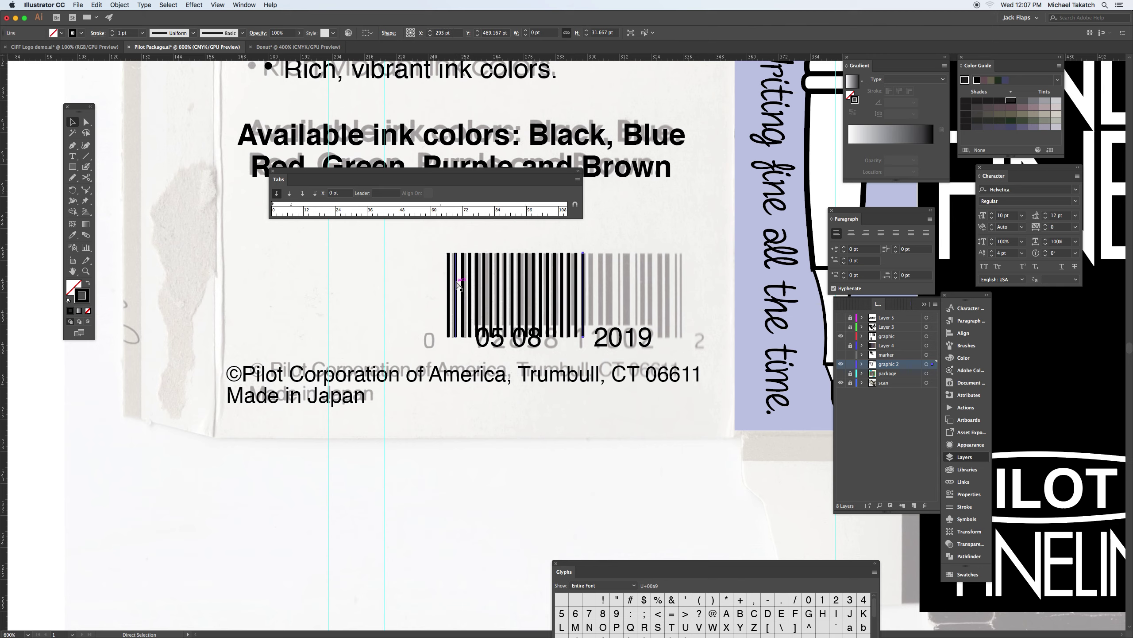
key("super+d")
key("super+d")
key("super+d")
key("super+d")
key("super+d")
key("super+d")
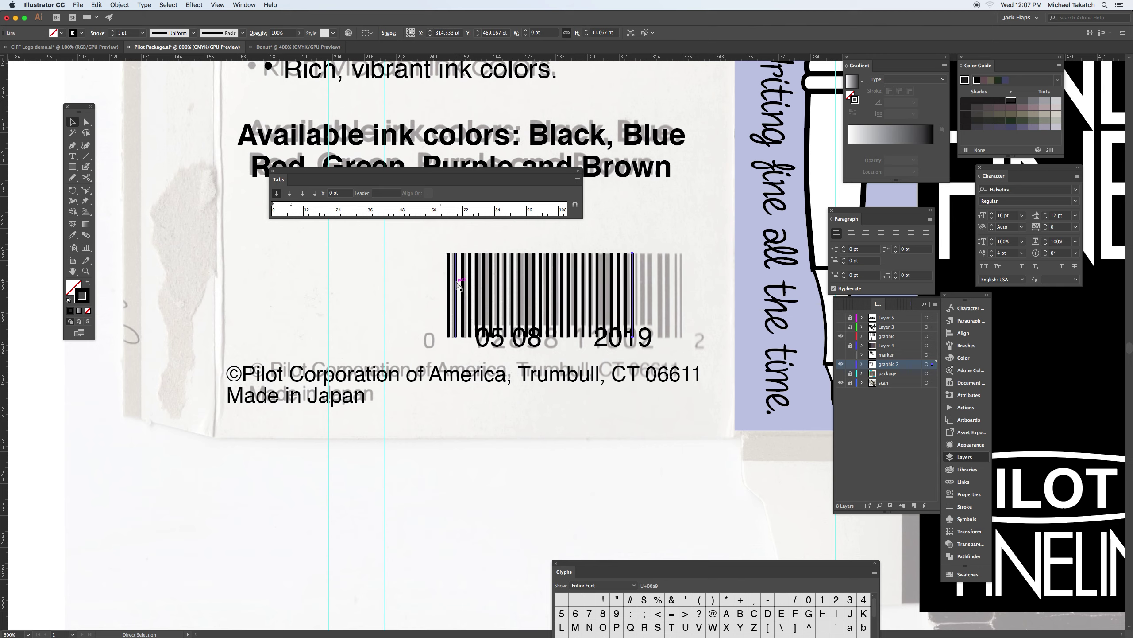
key("super+d")
key("super+d")
key("super+d")
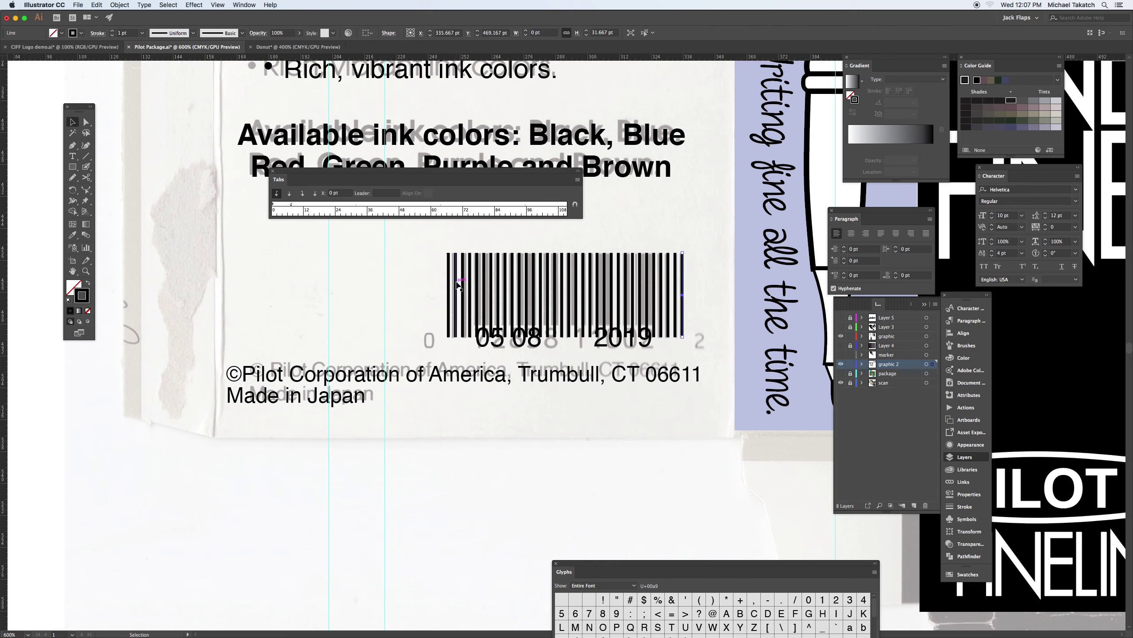
left_click(480, 261)
left_click(481, 261)
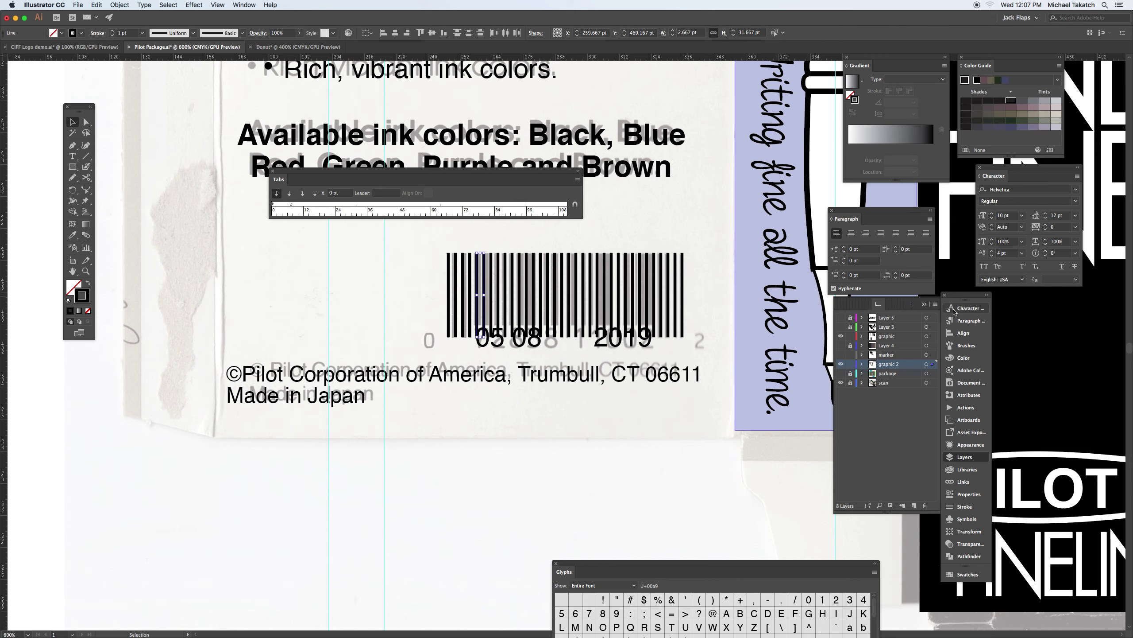
- Give the selected bar a 2 pt stroke and the middle bars 0.75 pt
left_click(965, 507)
left_click(894, 319)
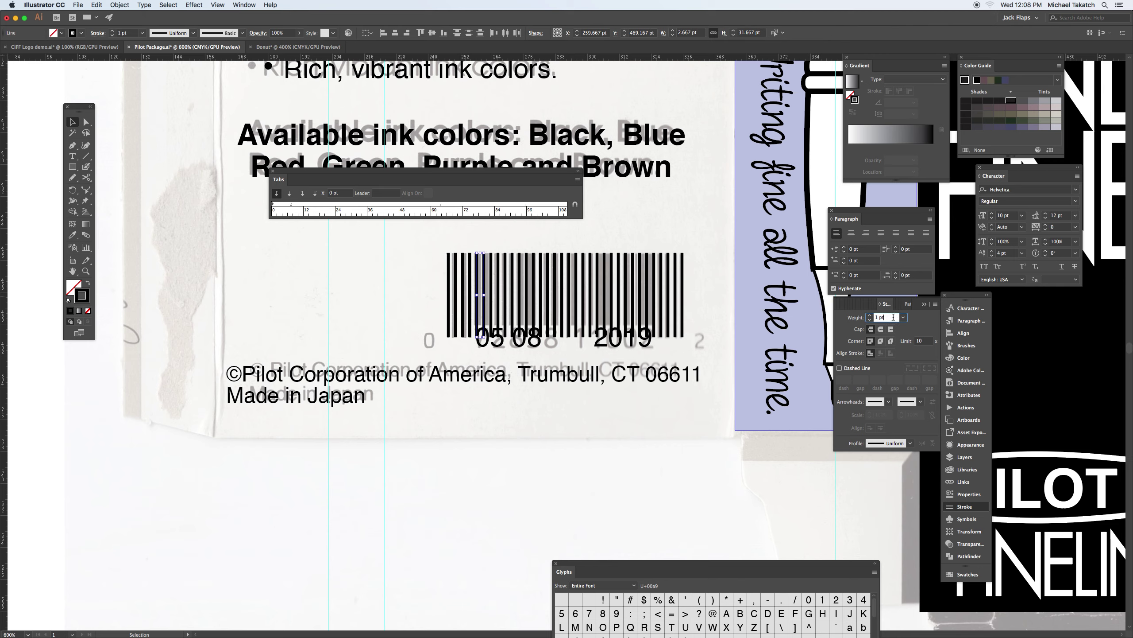
type("2")
key("Return")
left_click_drag(563, 253, 620, 268)
left_click(888, 318)
type("0.75")
key("Return")
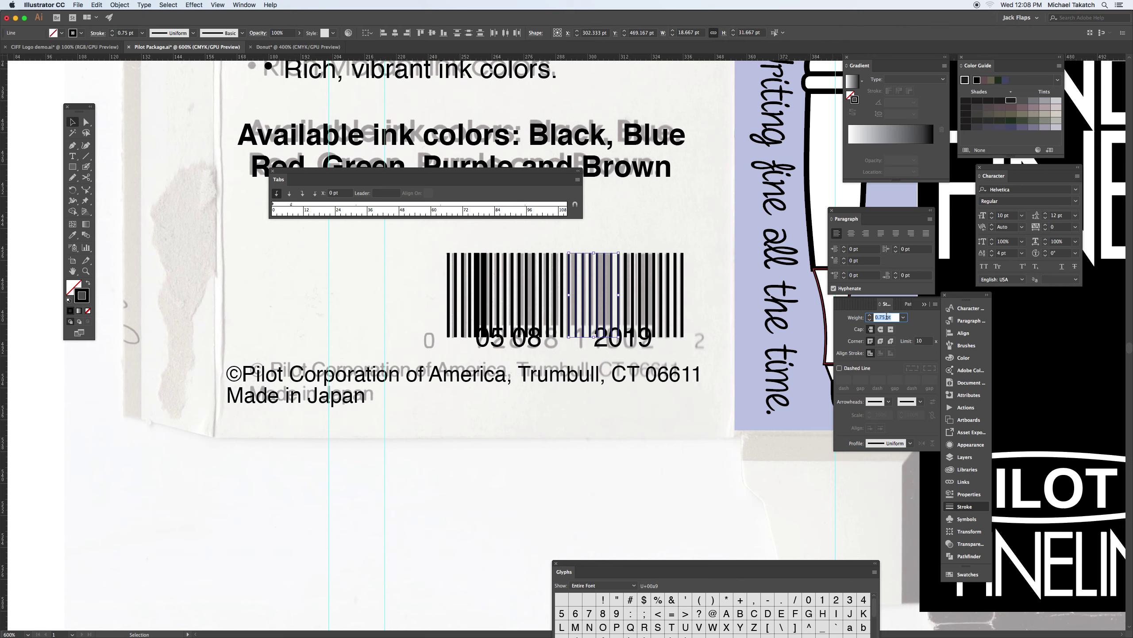
- Thicken a single bar to 3 pt and two thin bars on the right to 2 pt
left_click(548, 268)
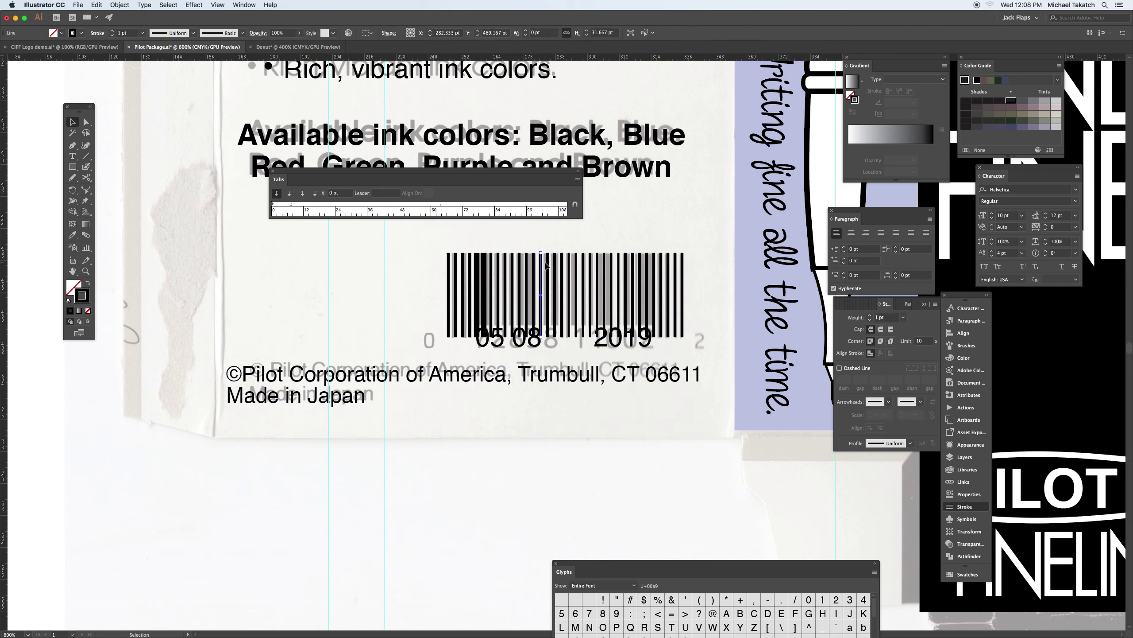
left_click(535, 268)
left_click(894, 318)
type("3")
key("Return")
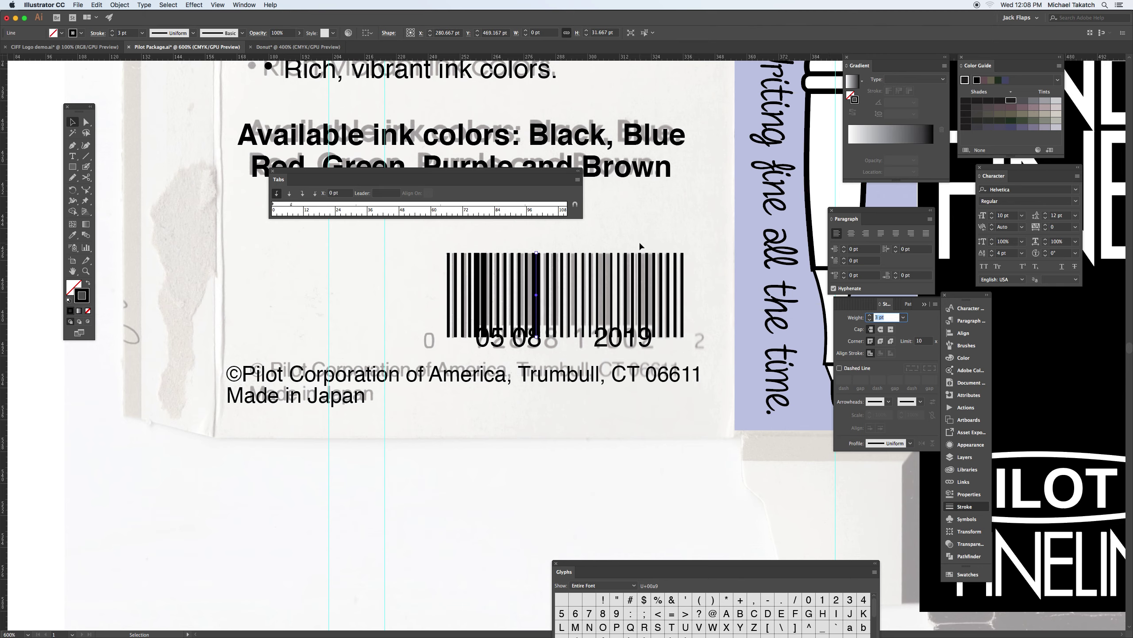
left_click_drag(640, 246, 657, 277)
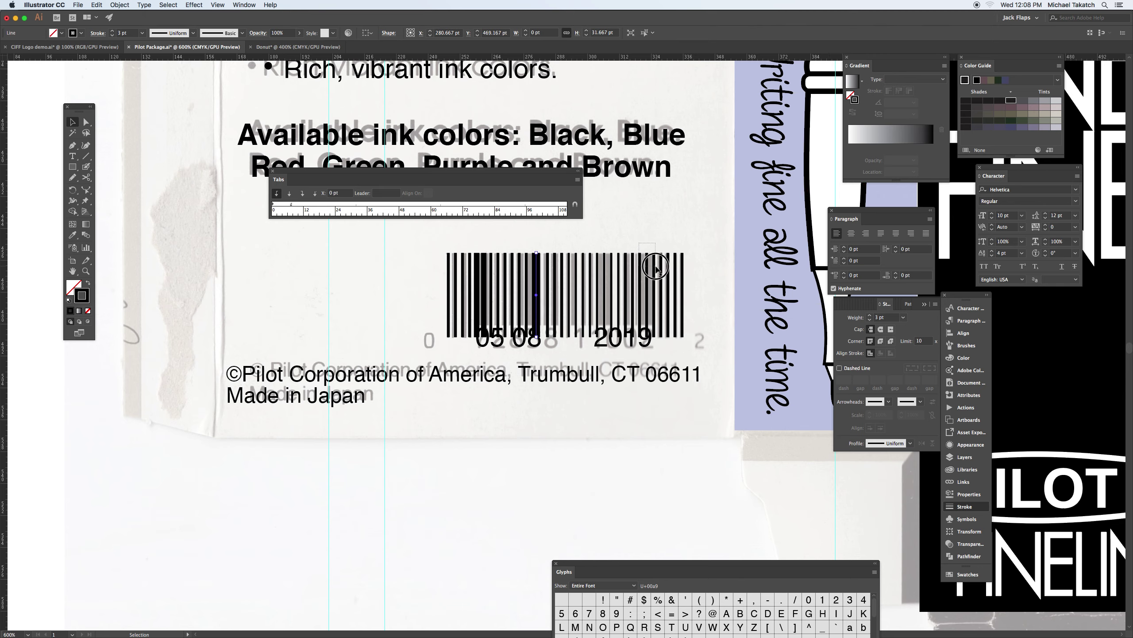
left_click(889, 320)
type("2")
key("Return")
- Thin another bar near the right end to 0.75 pt
left_click_drag(665, 248, 676, 264)
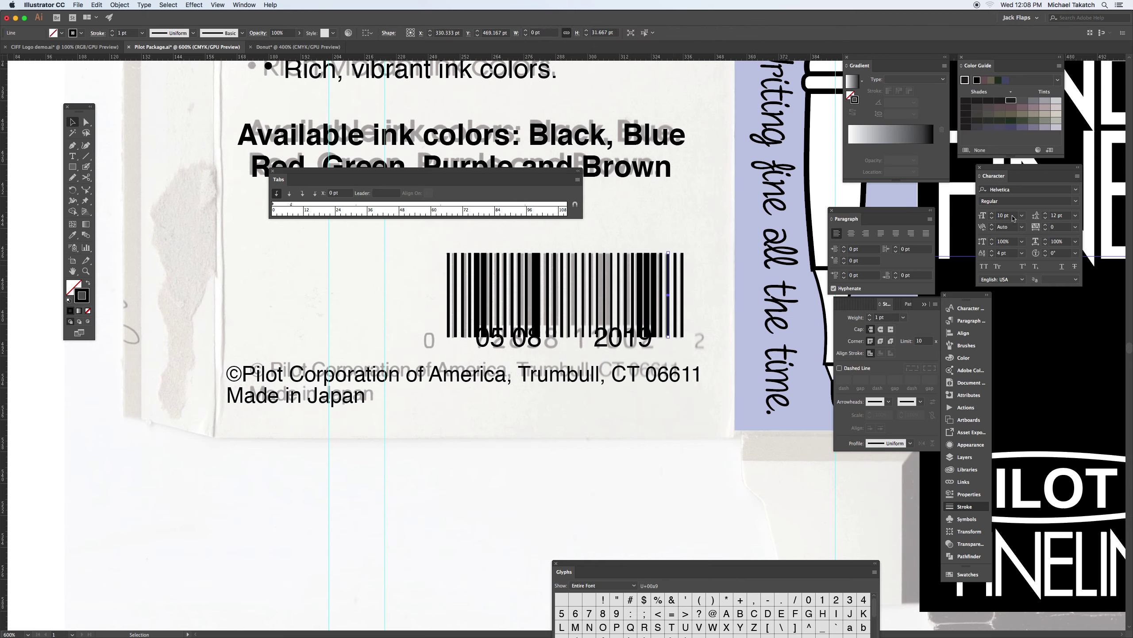
left_click(877, 317)
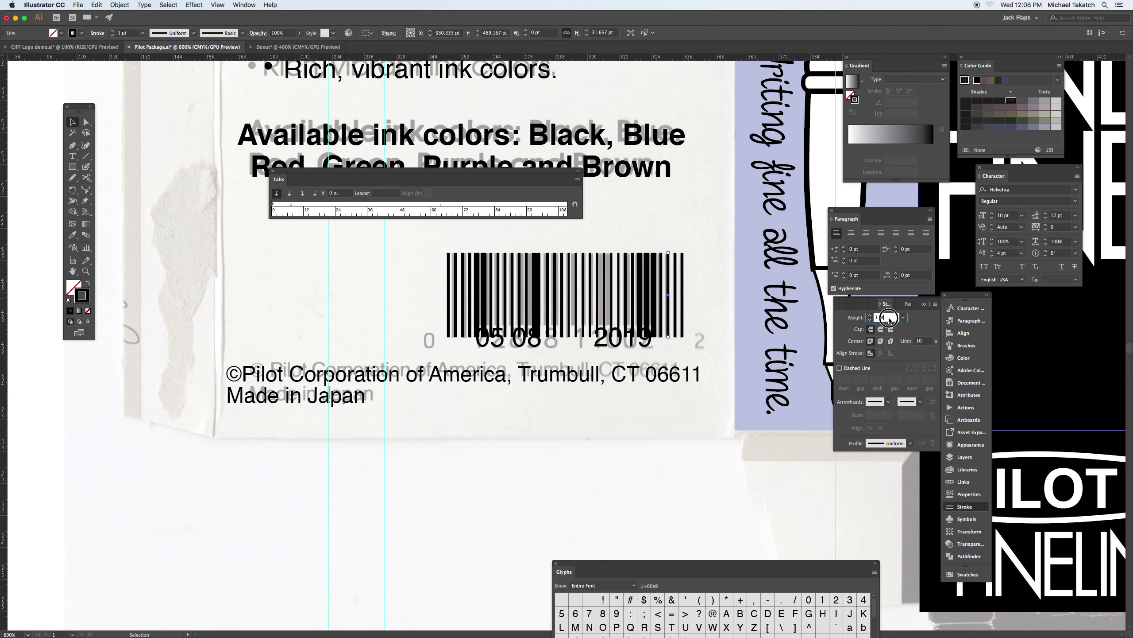
type("0.75")
key("Return")
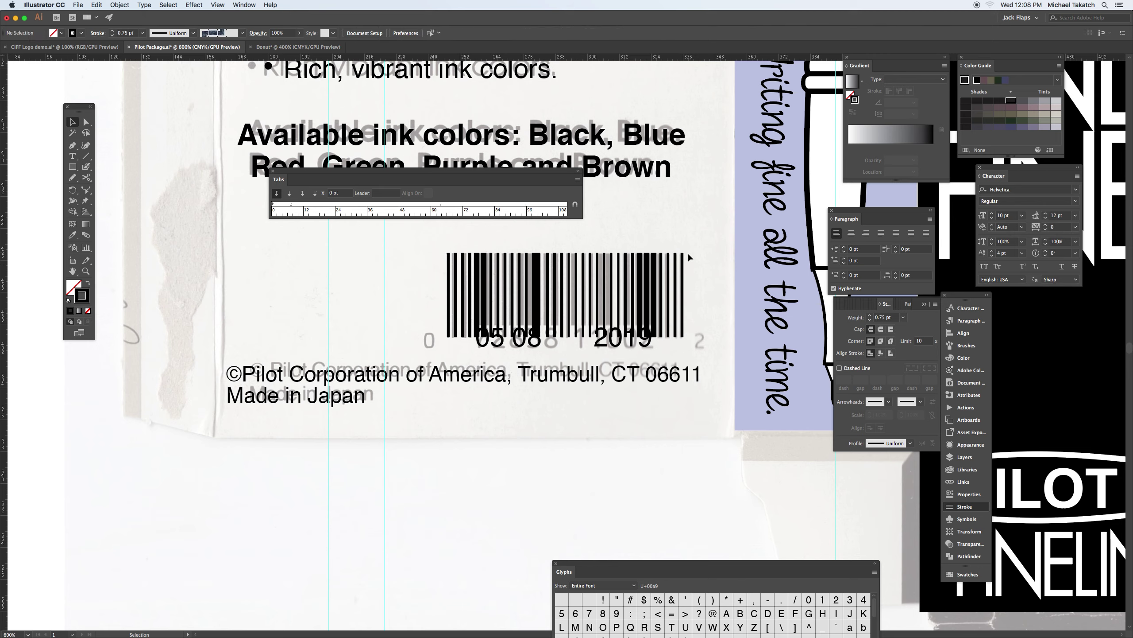
- Set the thin bar at the left end to 2 pt and clear the selection
left_click(682, 258)
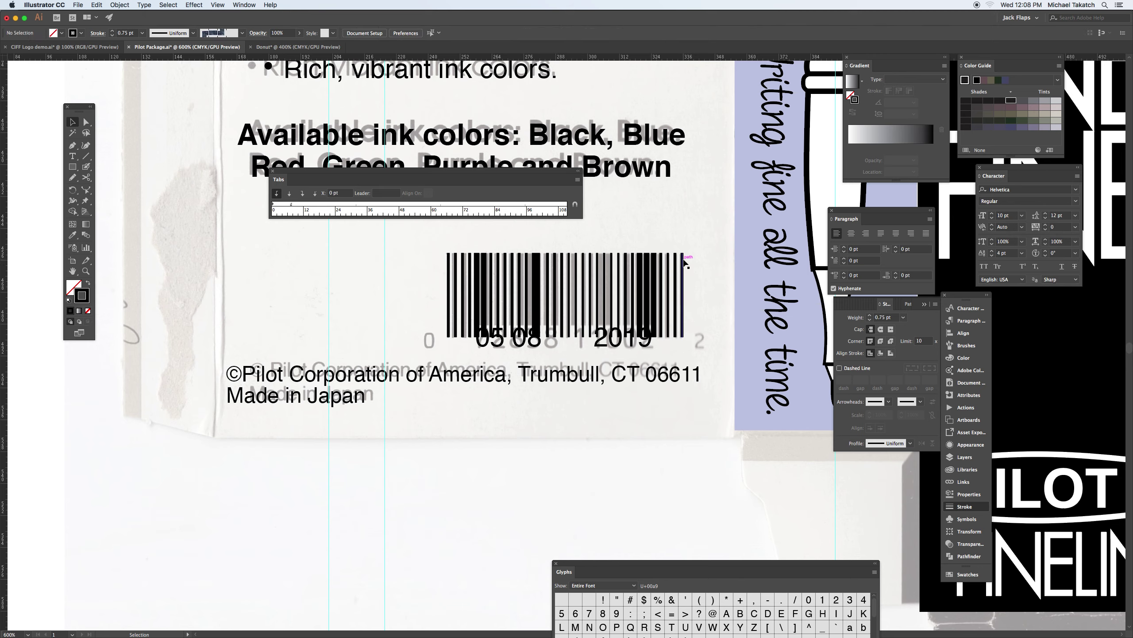
left_click(471, 264)
left_click(474, 267)
left_click(458, 264)
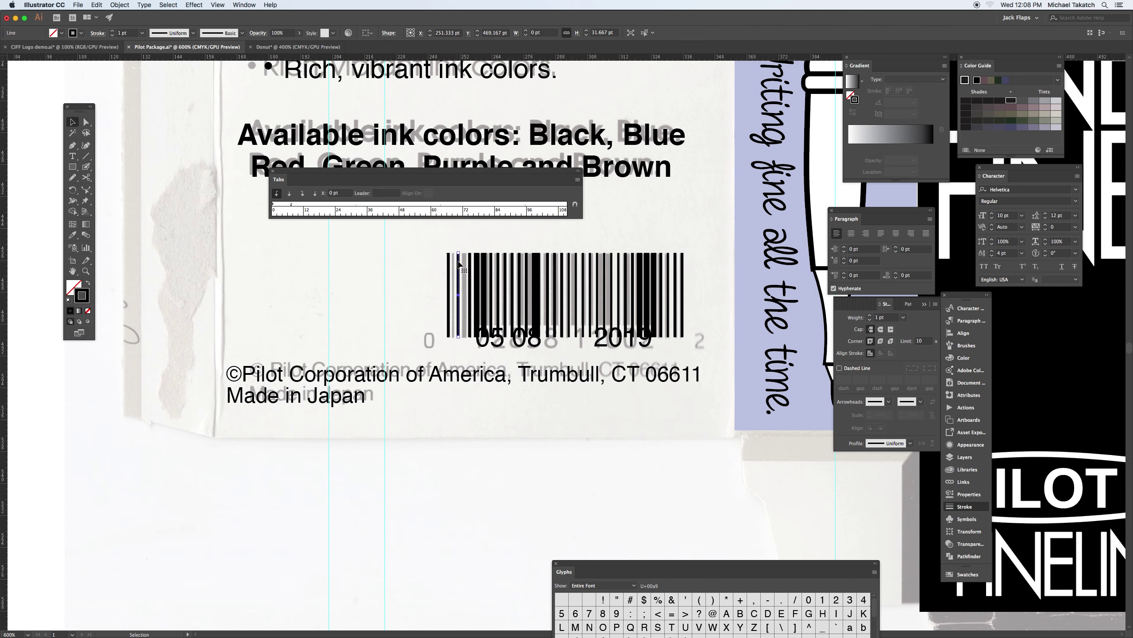
left_click(894, 321)
type("2")
key("Return")
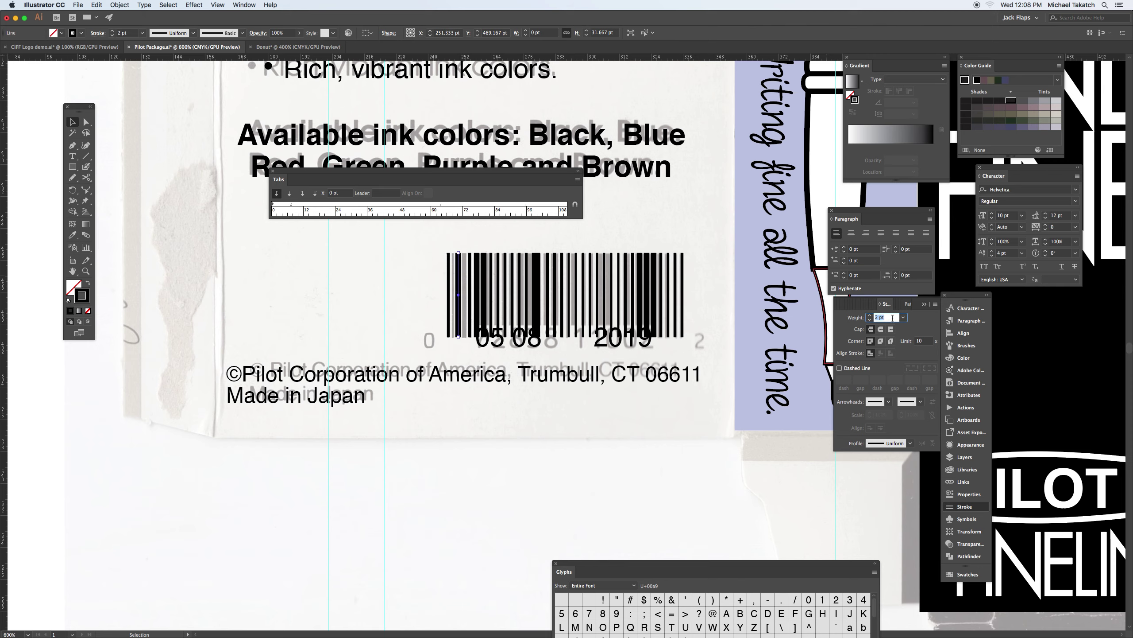
key("shift+super+a")
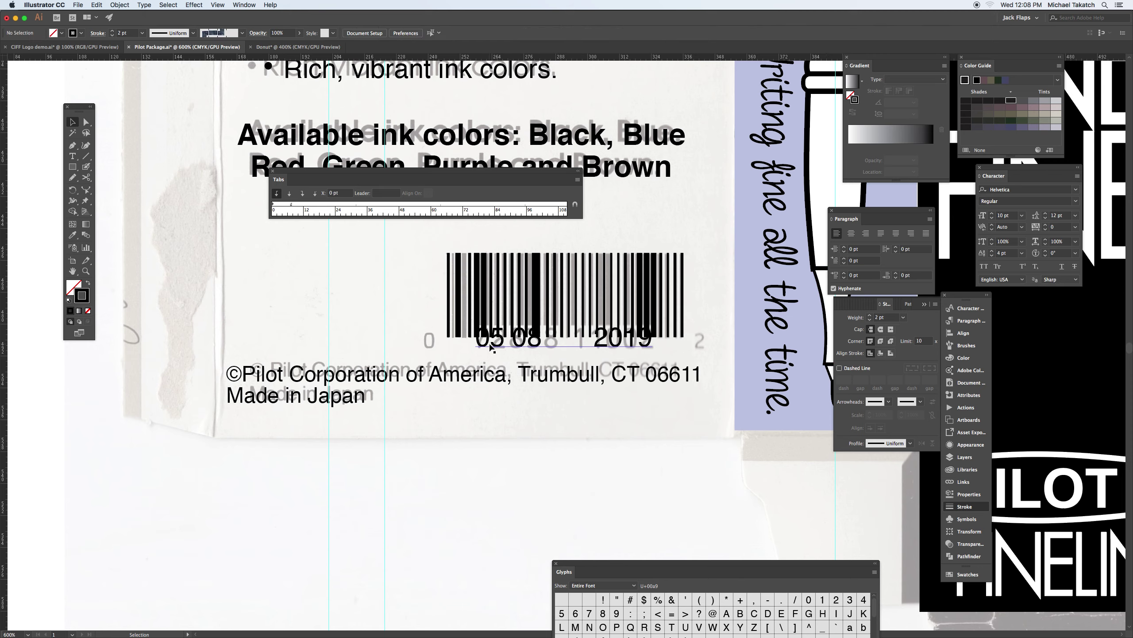
left_click(492, 347)
key("shift+super+a")
- Nudge the bottom anchors of the bars above 05 08 upward to clear the digits
key("a")
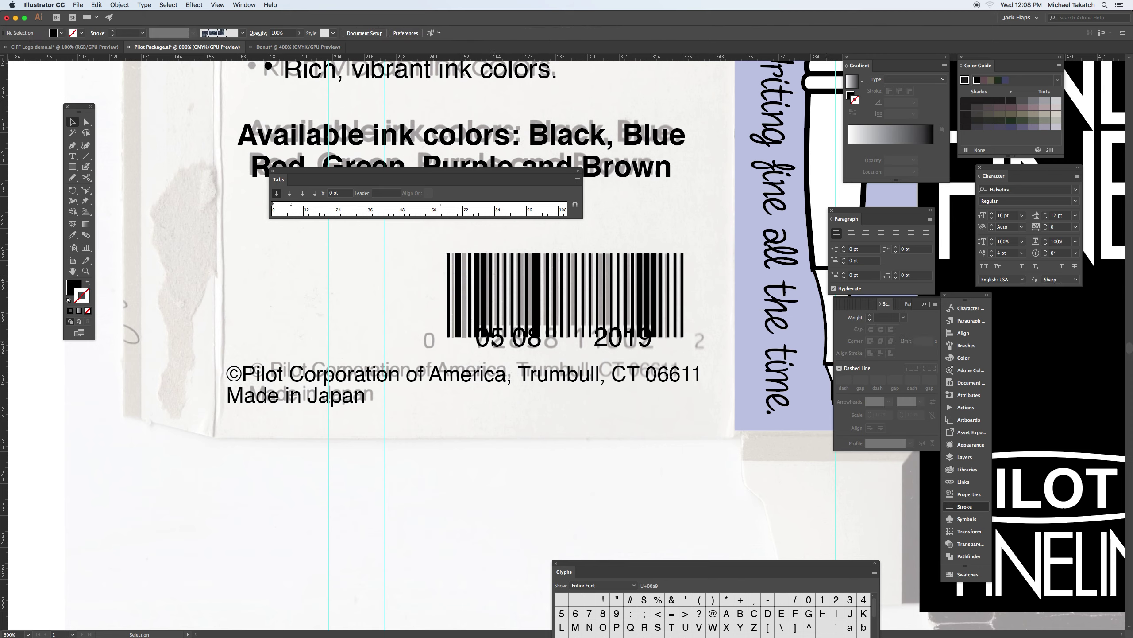
mouse_move(476, 349)
left_mouse_down()
mouse_move(495, 333)
mouse_move(546, 334)
left_mouse_up()
key("shift+x")
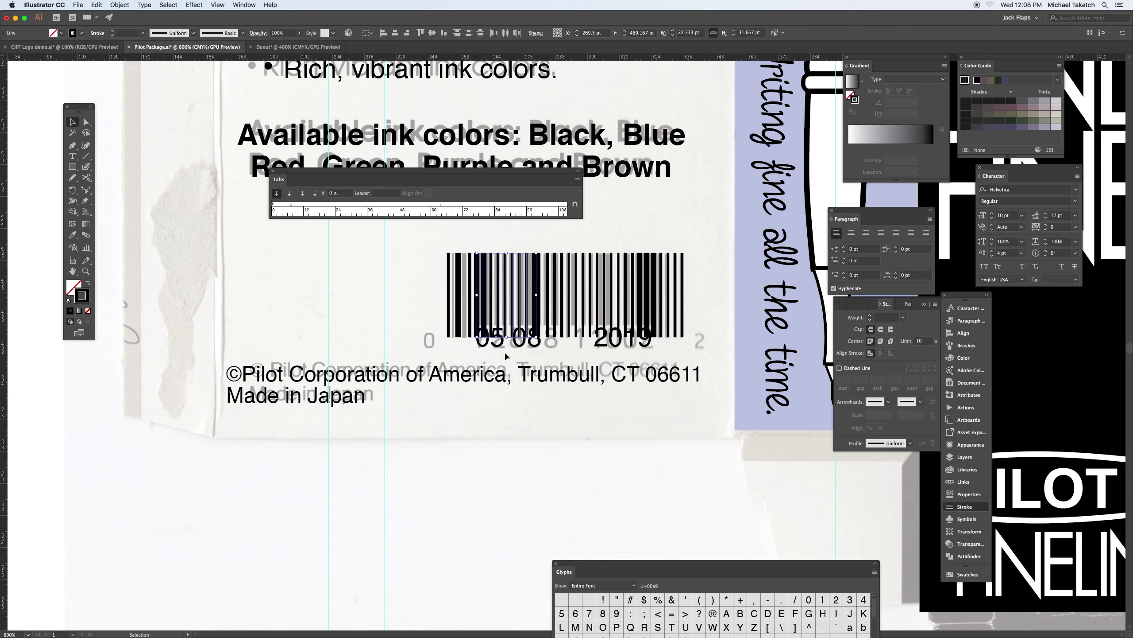
left_click_drag(475, 352, 544, 333)
key("Up")
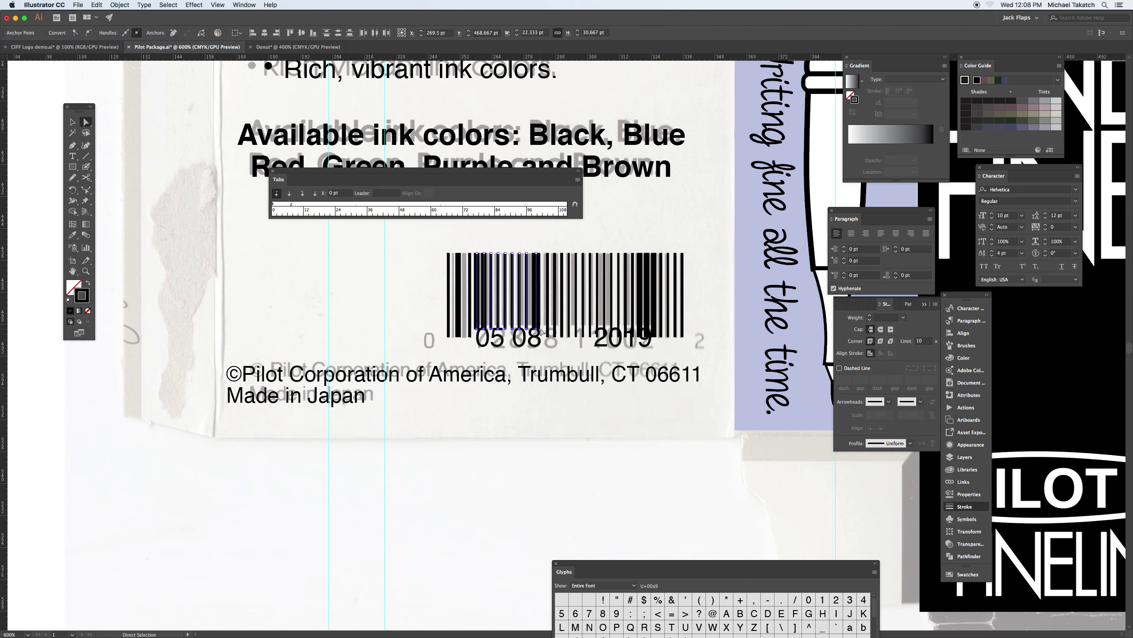
key("Up")
left_click_drag(581, 351, 659, 327)
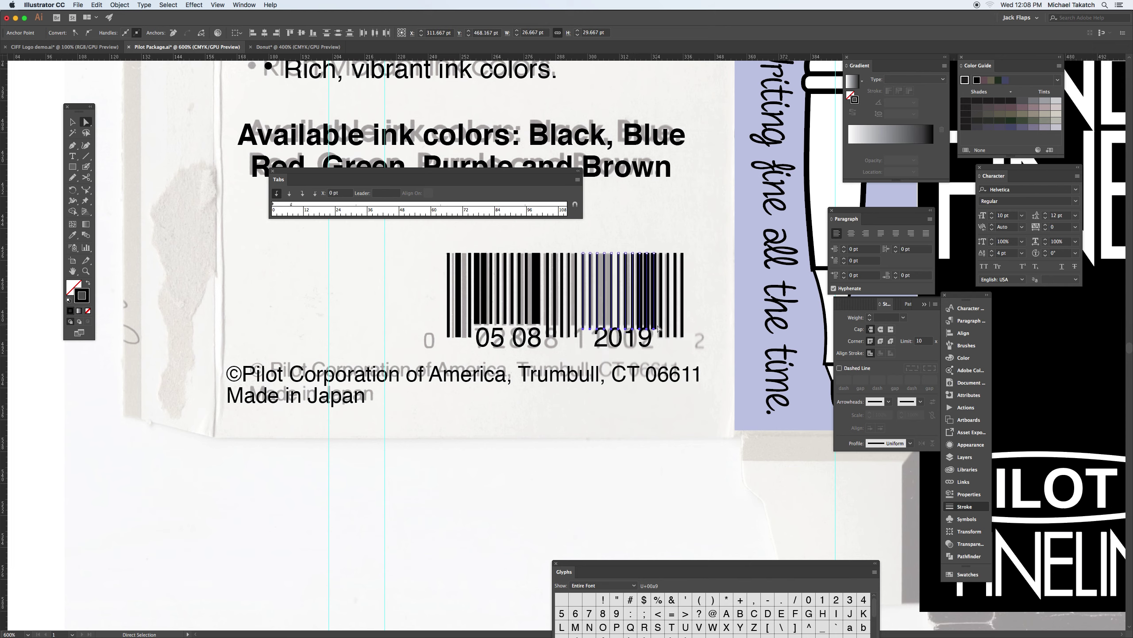
left_click(263, 242)
key("v")
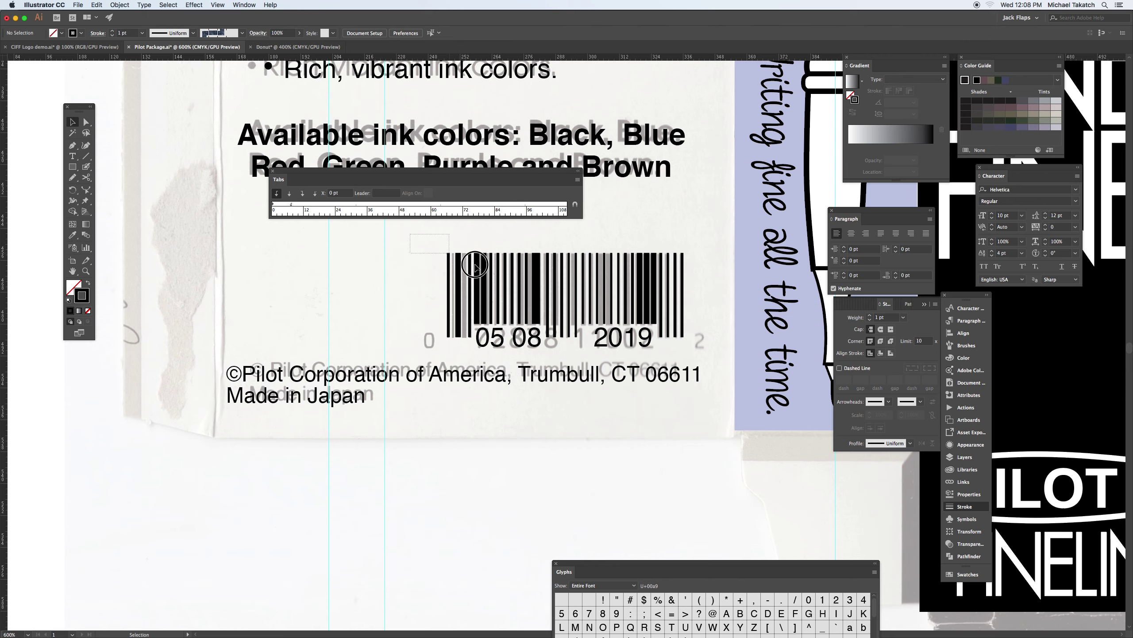
left_click(683, 286)
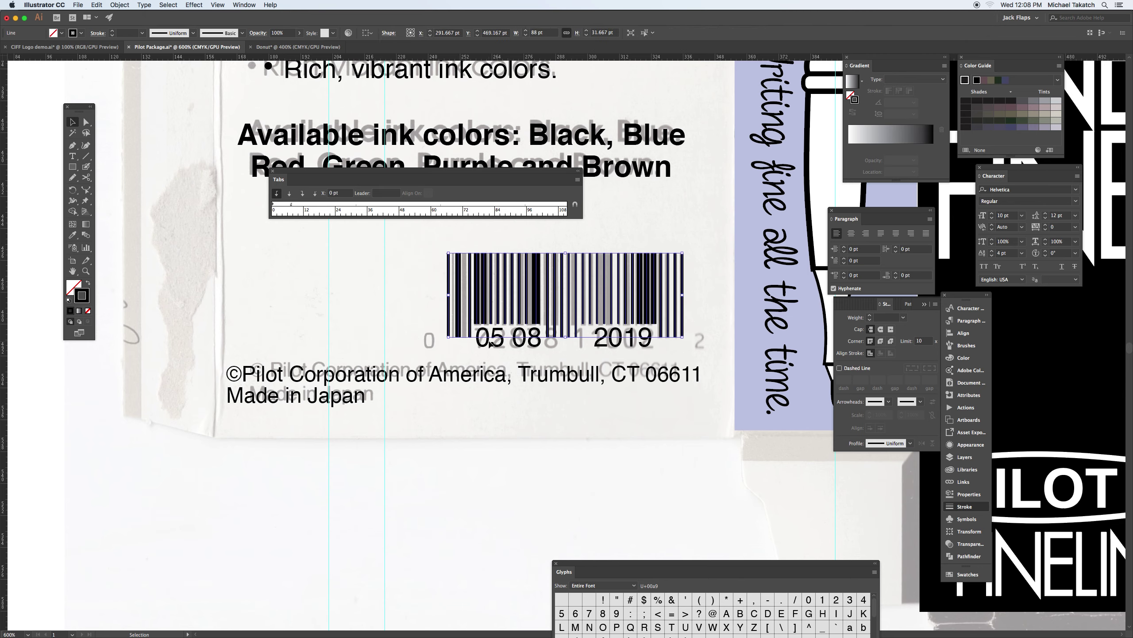
left_click(385, 285)
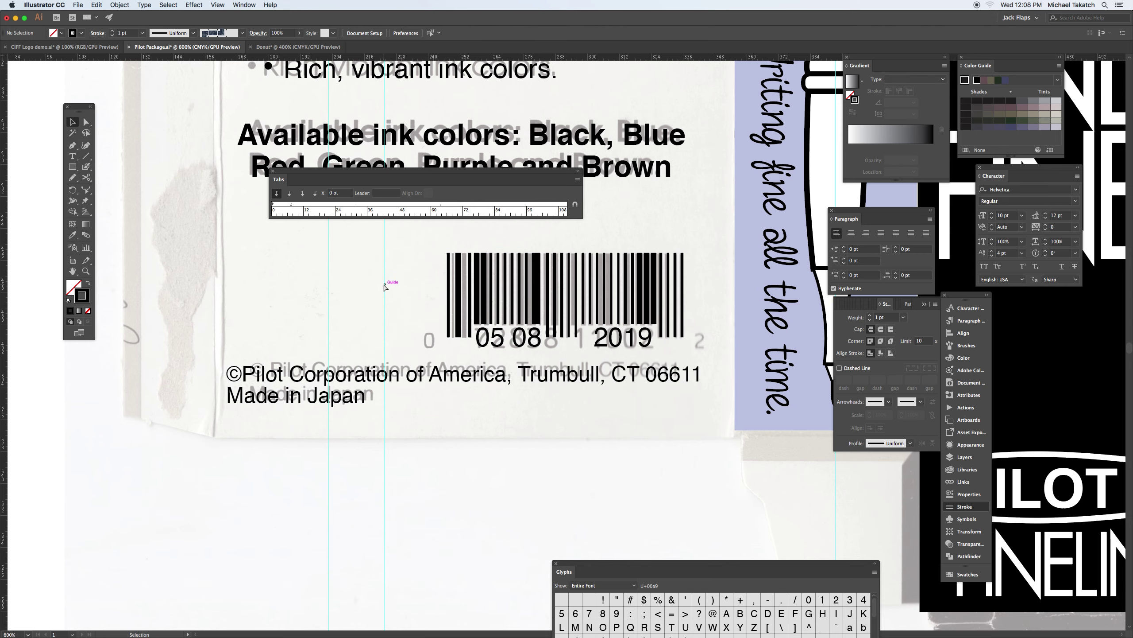
- Type a 0 at the barcode's left end and place a copy at the right end
key("super+minus")
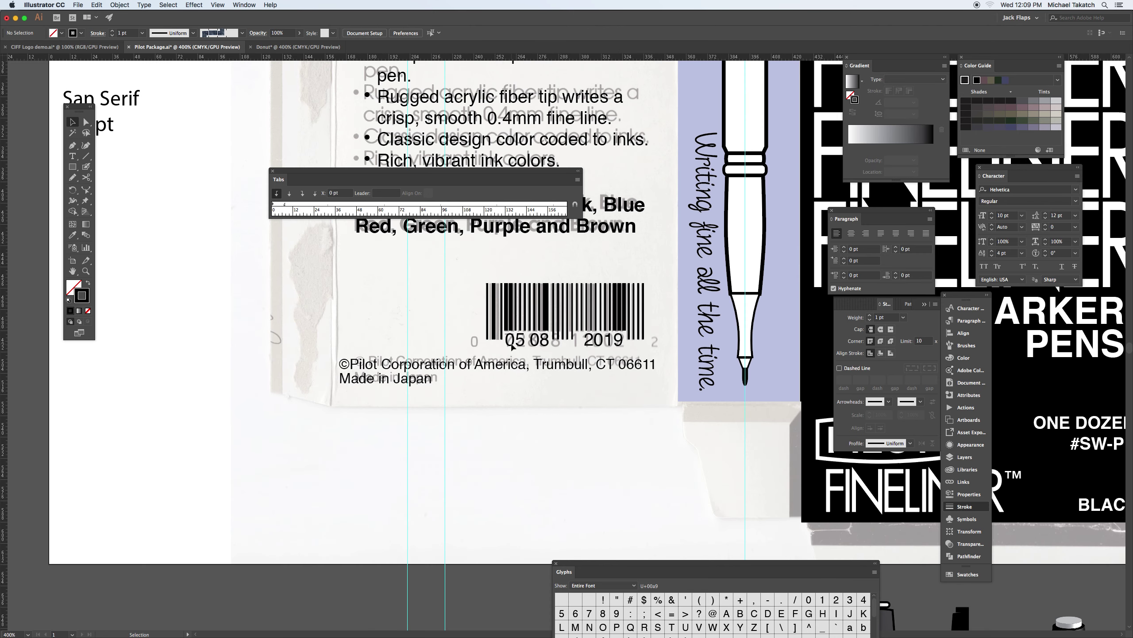
left_click(72, 157)
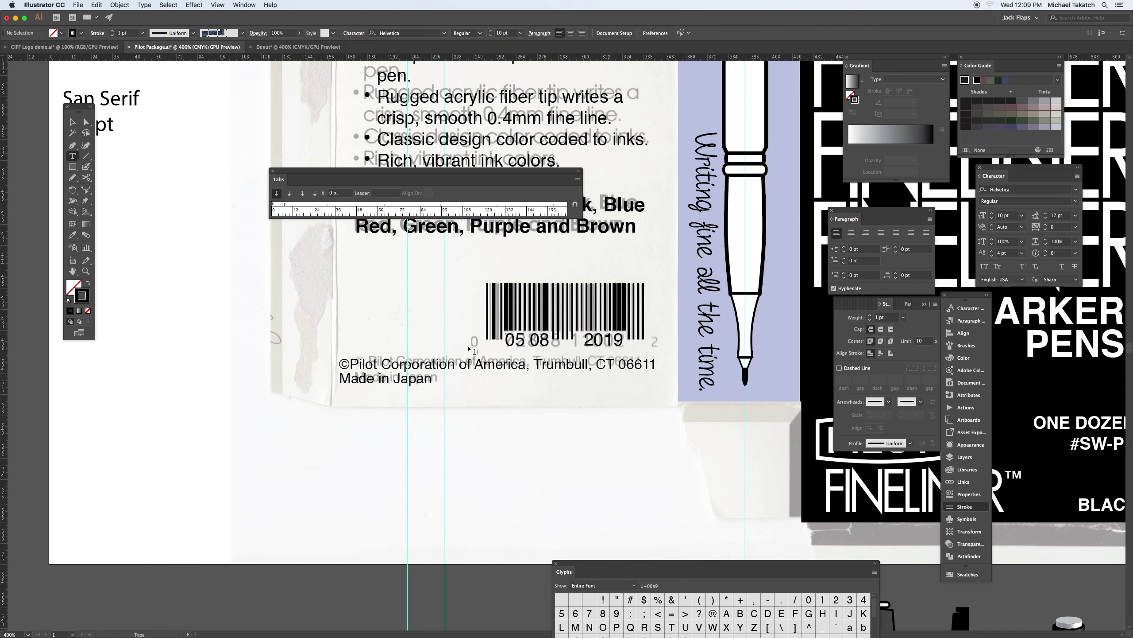
left_click(462, 333)
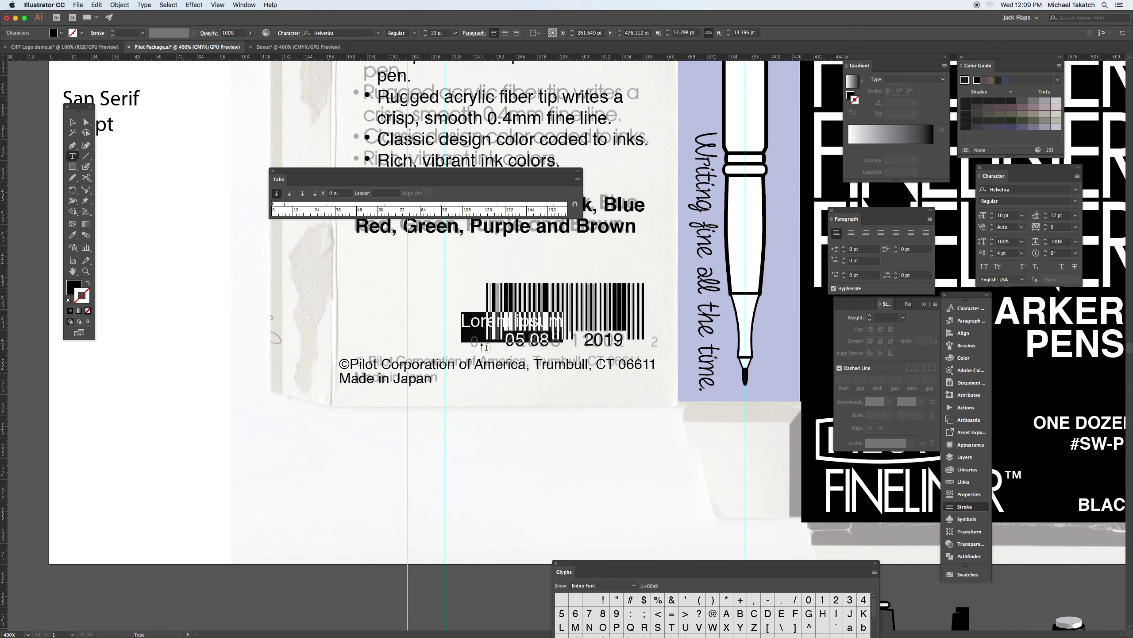
type("0")
left_click(73, 121)
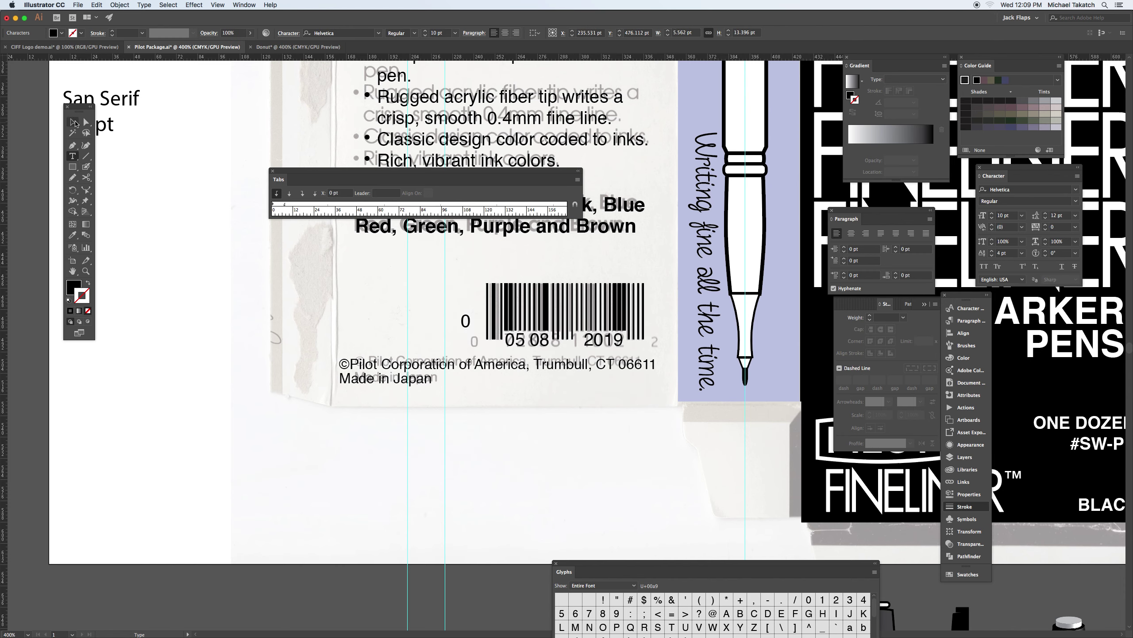
left_click_drag(467, 323, 658, 346)
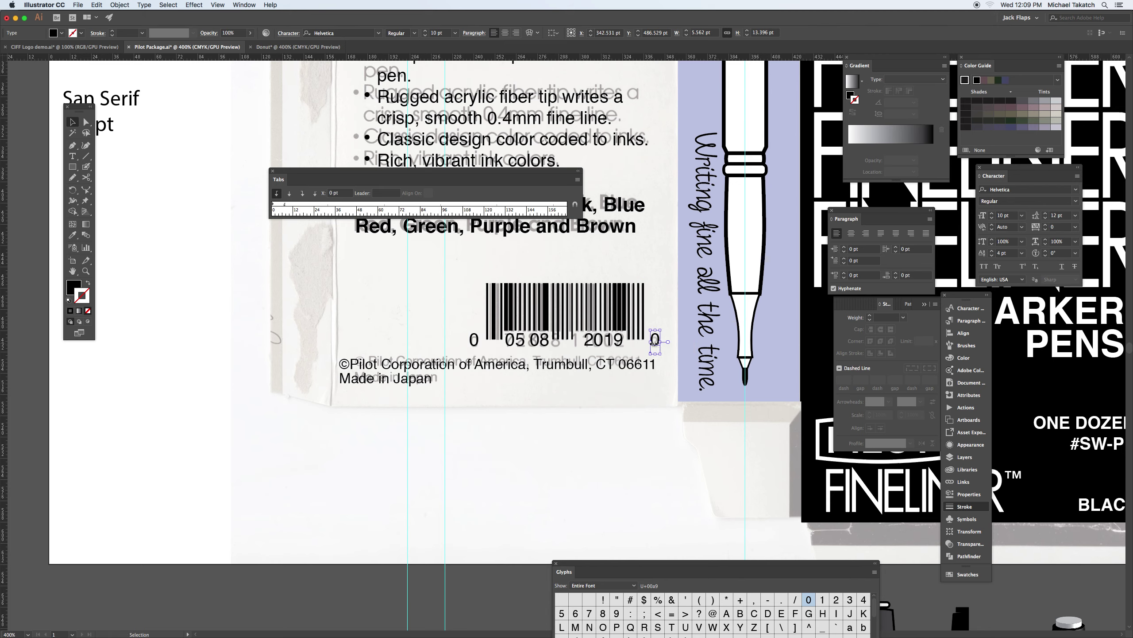
- Change the right-end digit to 2 and group all barcode bars and numbers
key("t")
double_click(655, 340)
type("2")
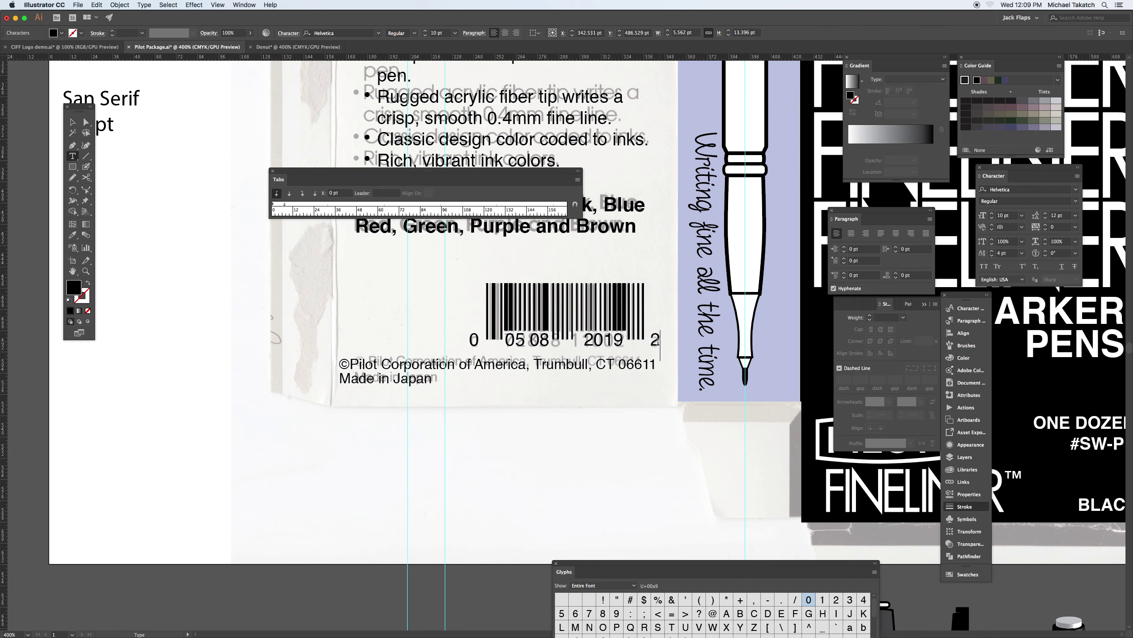
left_click(73, 123)
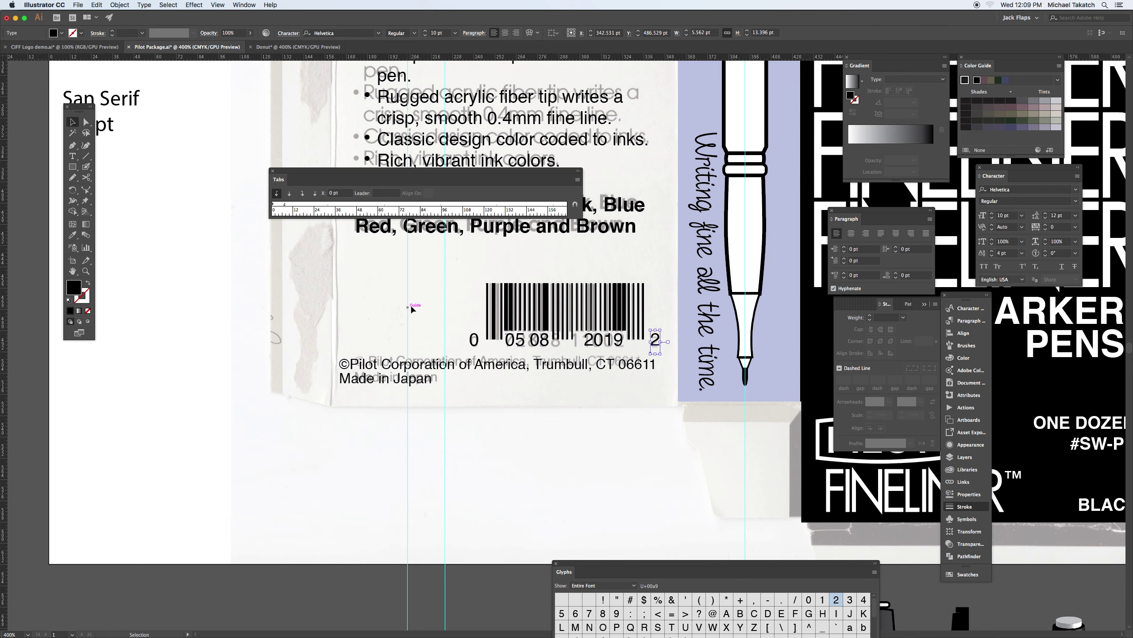
left_click_drag(449, 291, 665, 349)
key("super+g")
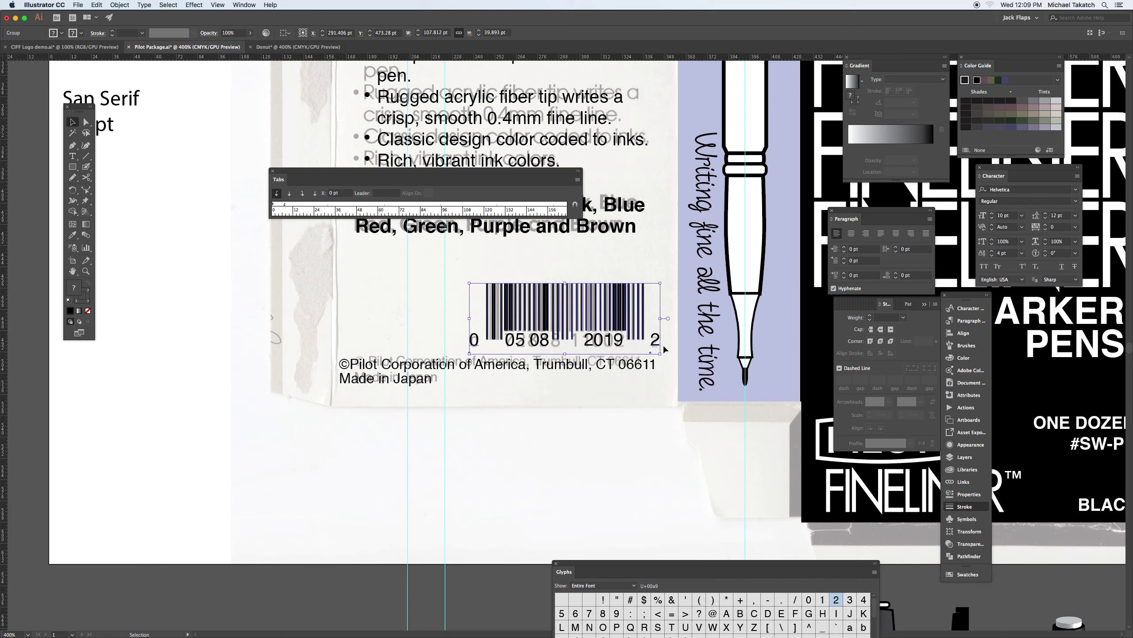
key("super+minus")
key("super+minus")
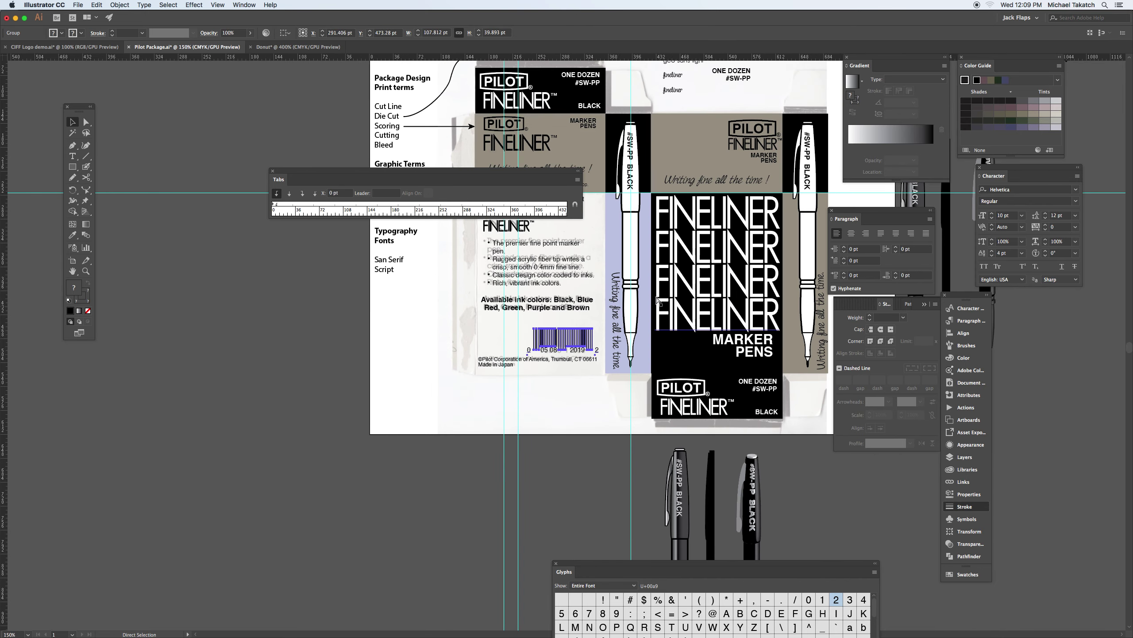